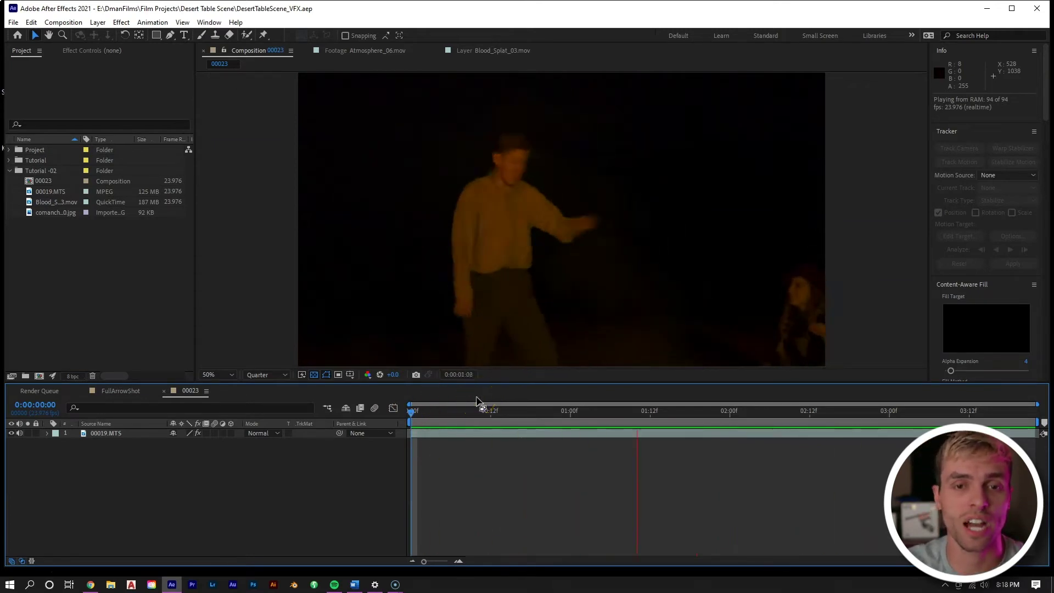
Undo the earlier split and split 00019.MTS at 1:08.
key("space")
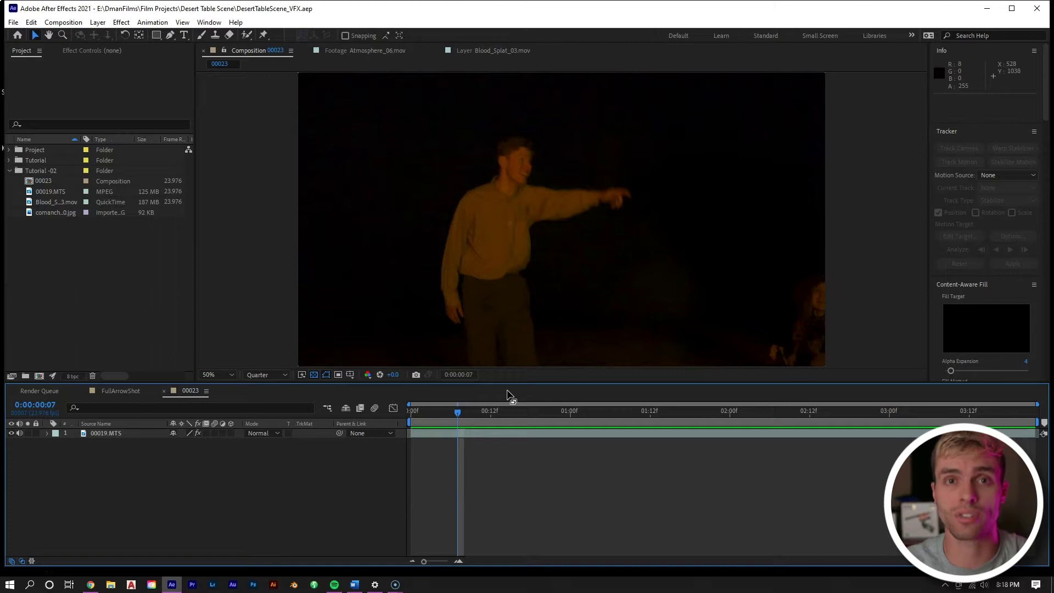
key("ctrl+z")
left_click_drag(461, 412, 626, 409)
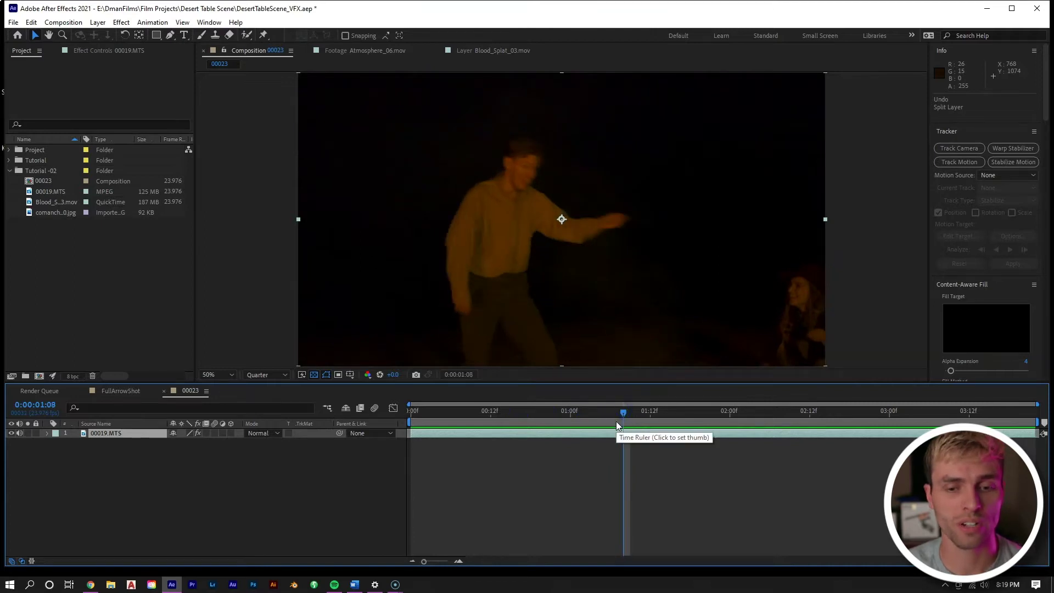
key("ctrl+shift+d")
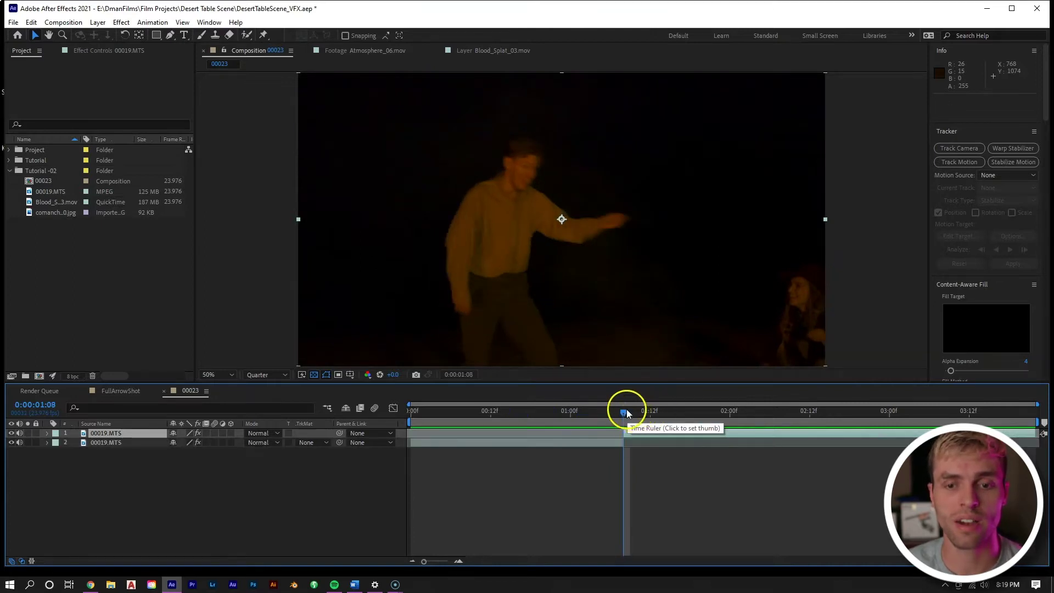
Split again at 1:10, delete the two-frame piece and slide the later piece back to 1:08.
left_click_drag(624, 410, 637, 410)
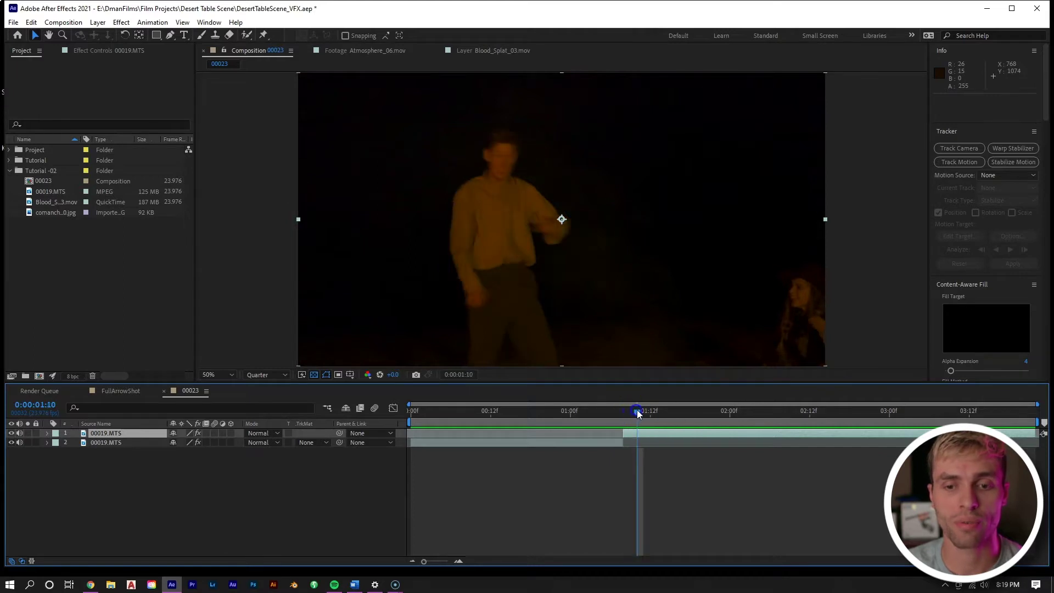
left_click(639, 431)
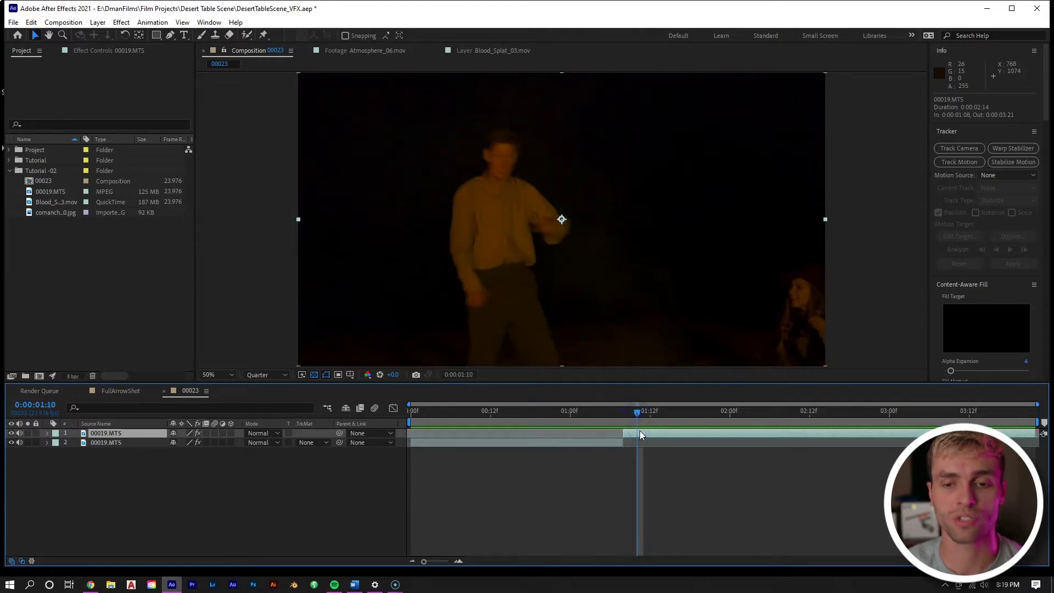
key("ctrl+shift+d")
left_click(634, 442)
key("Delete")
left_click_drag(650, 433, 637, 435)
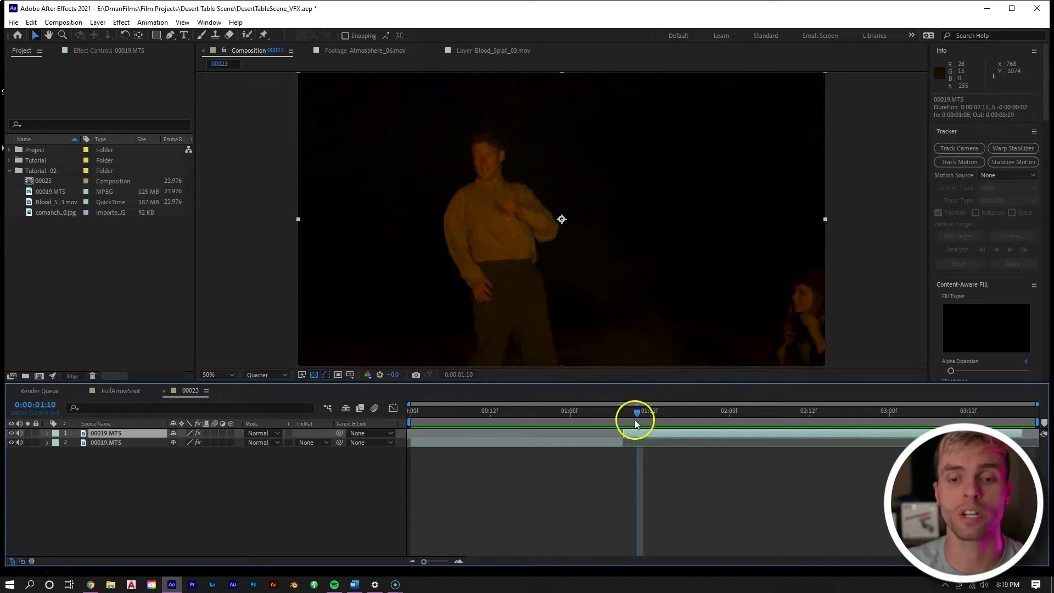
Preview the edited clip from around 0:22 to check the cut.
left_click_drag(636, 421, 501, 429)
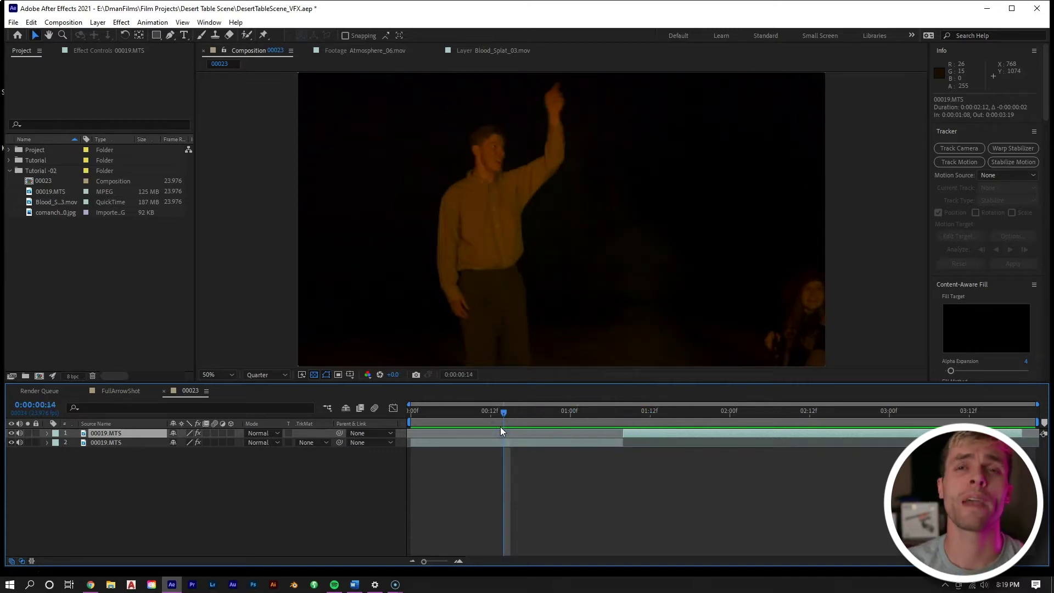
left_click(496, 430)
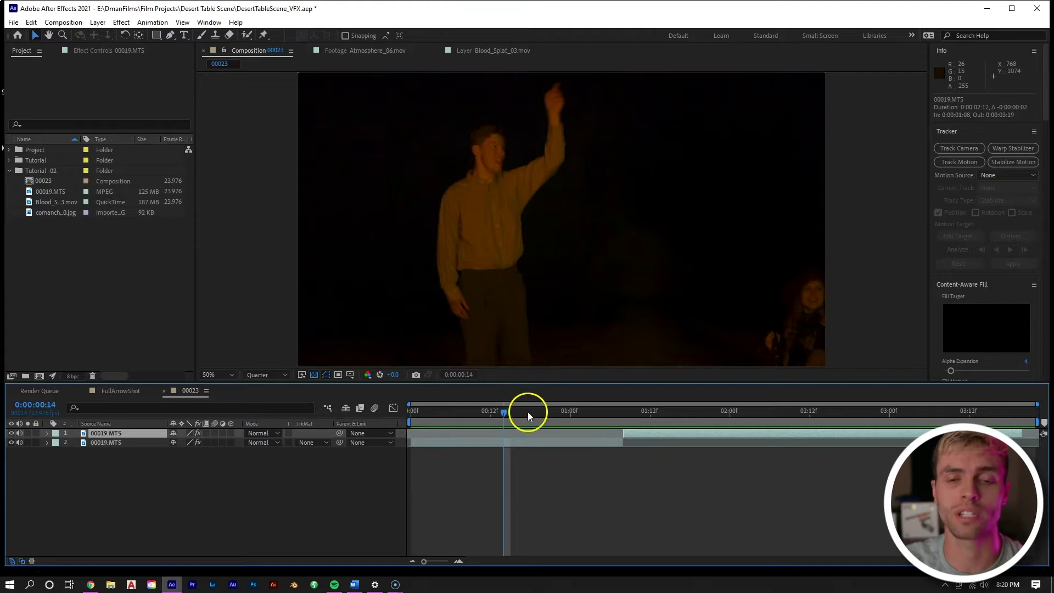
left_click_drag(528, 412, 447, 418)
key("space")
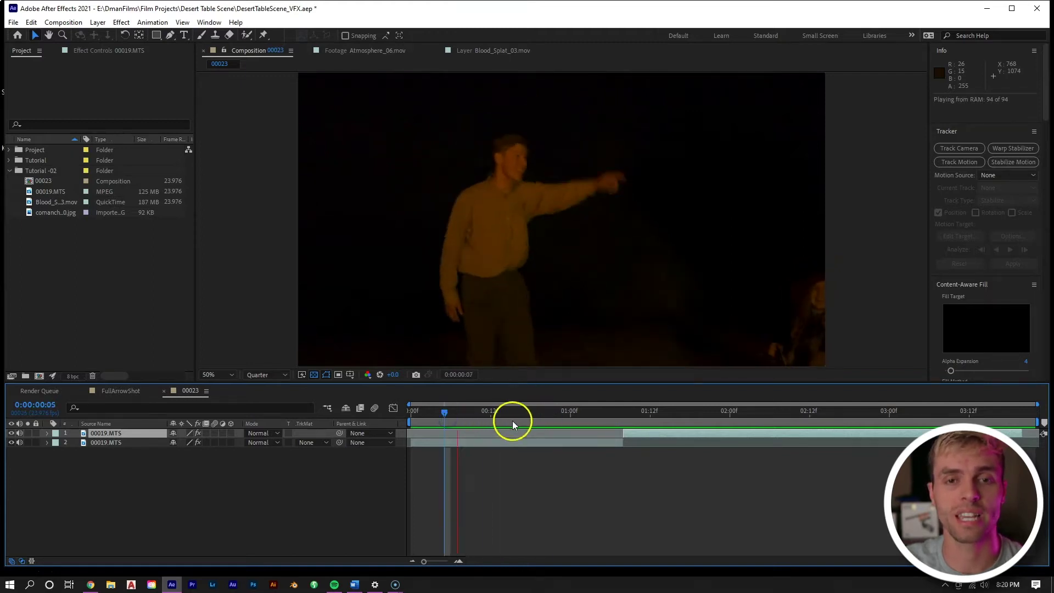
key("space")
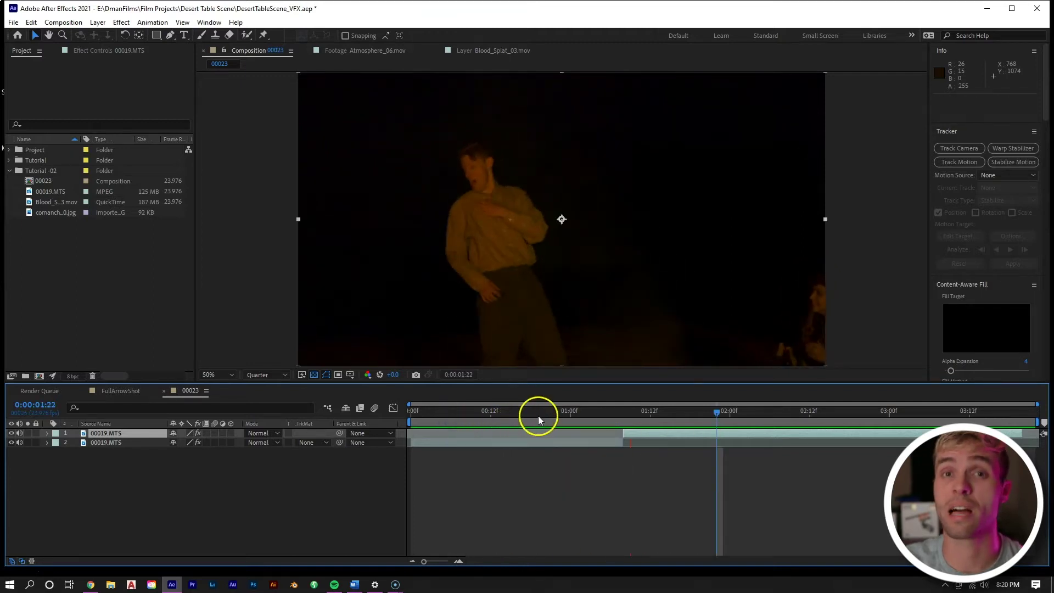
left_click(549, 414)
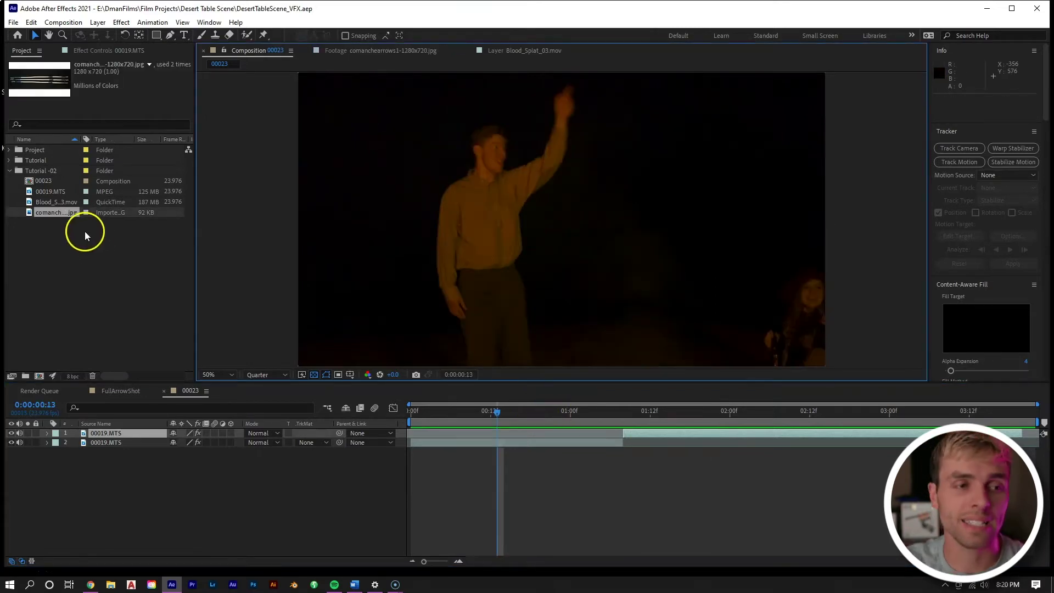
Create a composition from the arrows image, preview it at Half resolution and move the image lower.
double_click(60, 213)
left_click_drag(517, 238, 39, 376)
key("/")
left_click_drag(502, 227, 331, 270)
left_click(273, 375)
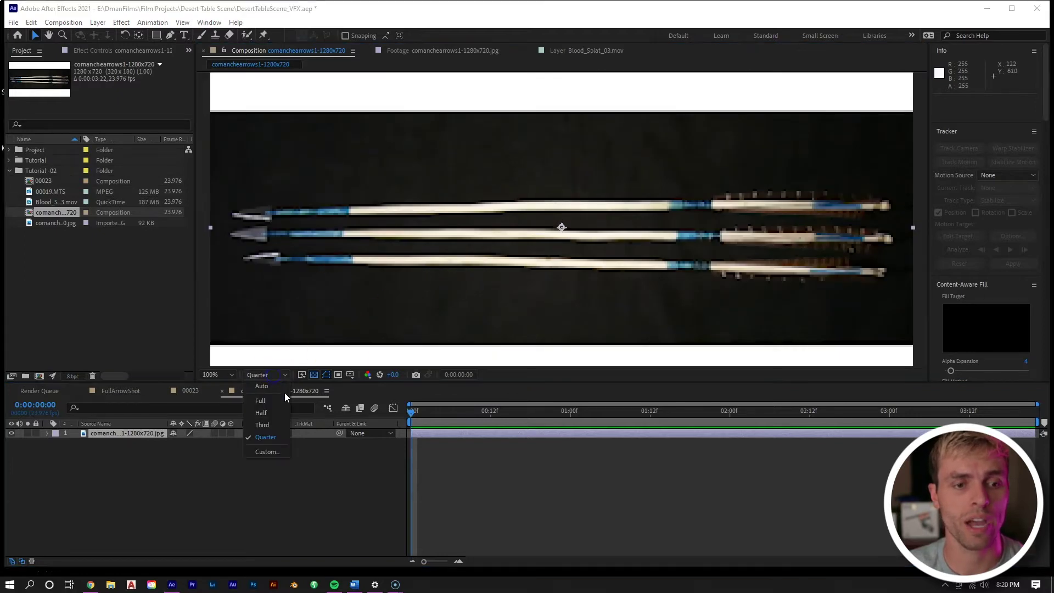
left_click(272, 415)
left_click_drag(271, 179, 274, 198)
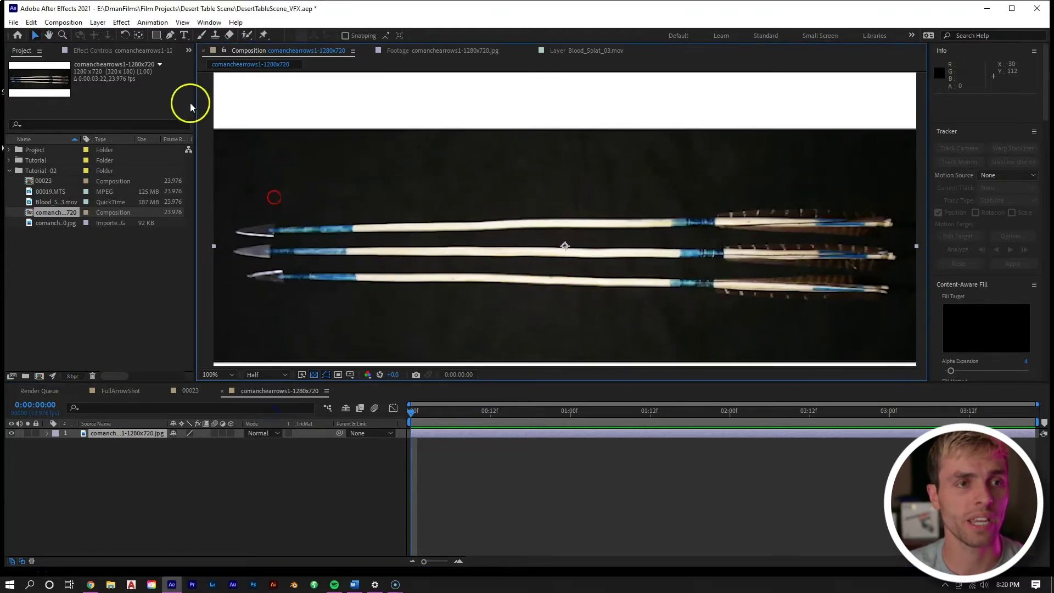
Switch to the Pen tool, check composition 00023, then return to the arrows composition.
left_click(170, 35)
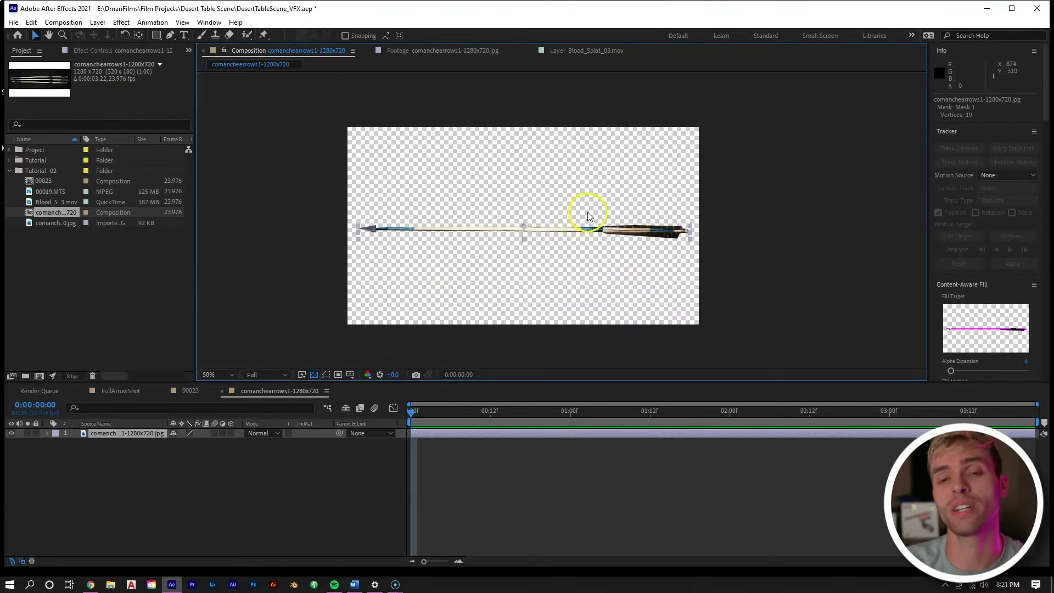
scroll(588, 216, "up", 2)
scroll(588, 216, "up", 1)
scroll(714, 252, "down", 1)
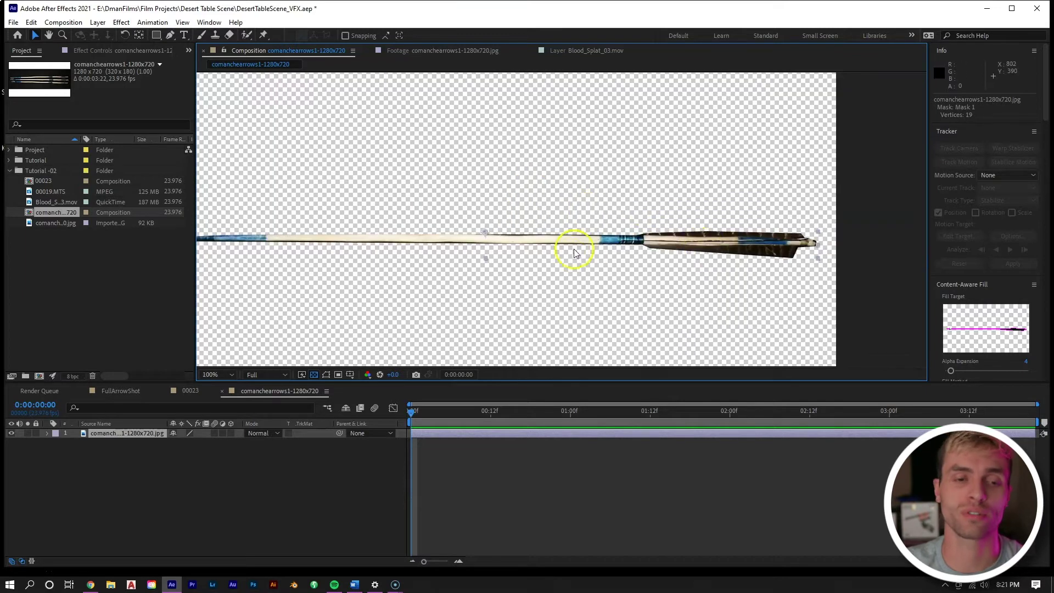
left_click(178, 396)
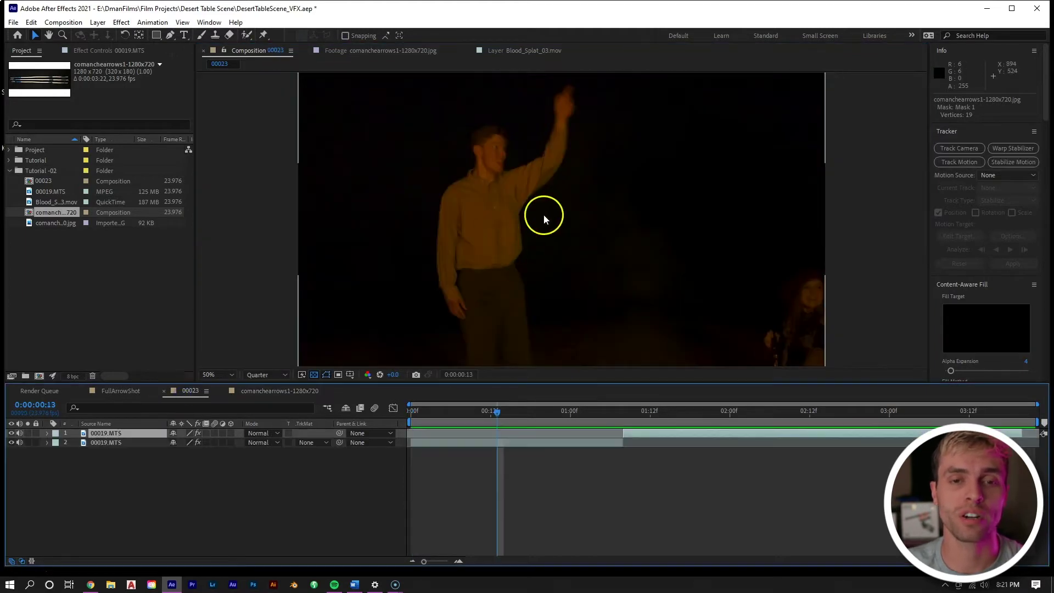
scroll(544, 217, "down", 1)
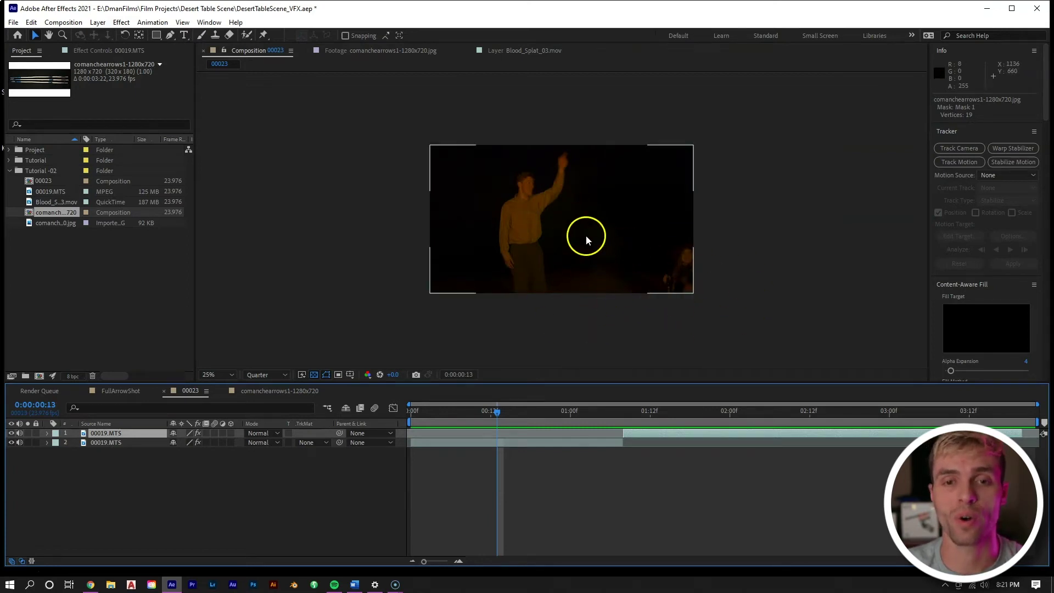
scroll(586, 235, "up", 1)
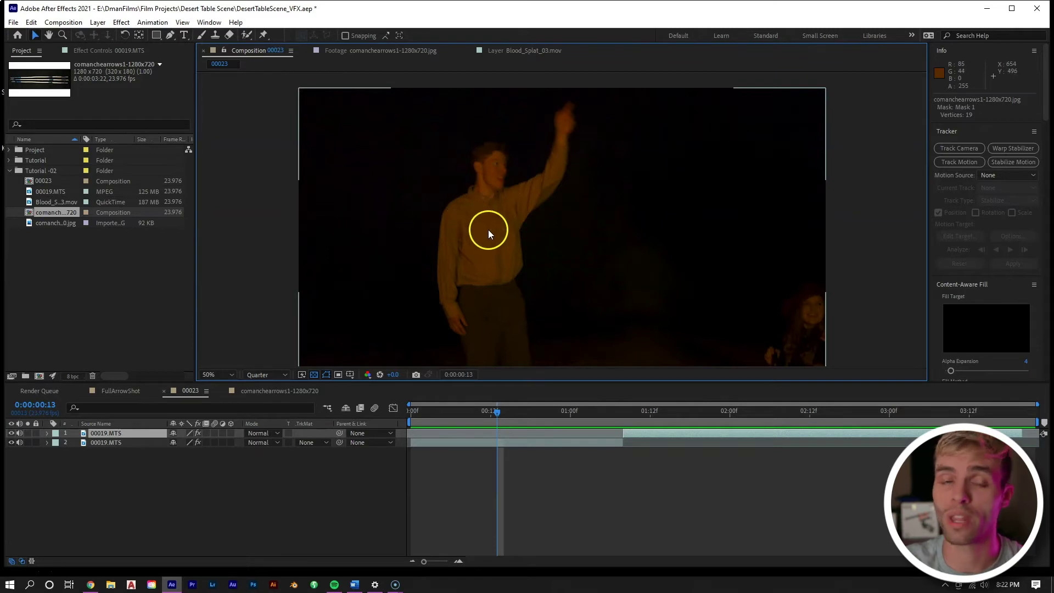
left_click(258, 391)
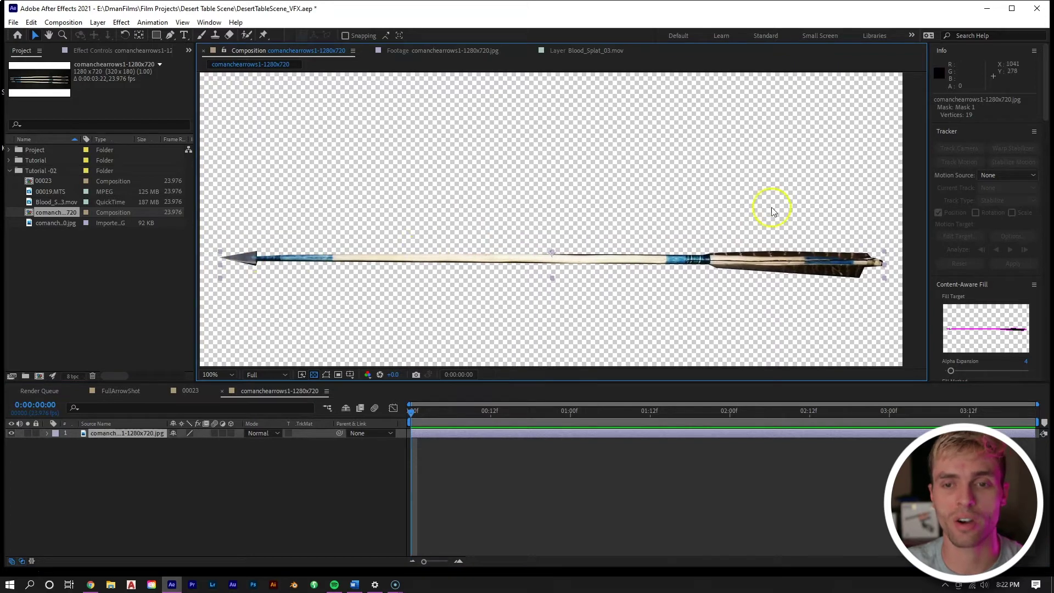
Add an adjustment layer above the arrow in the arrows composition.
right_click(505, 465)
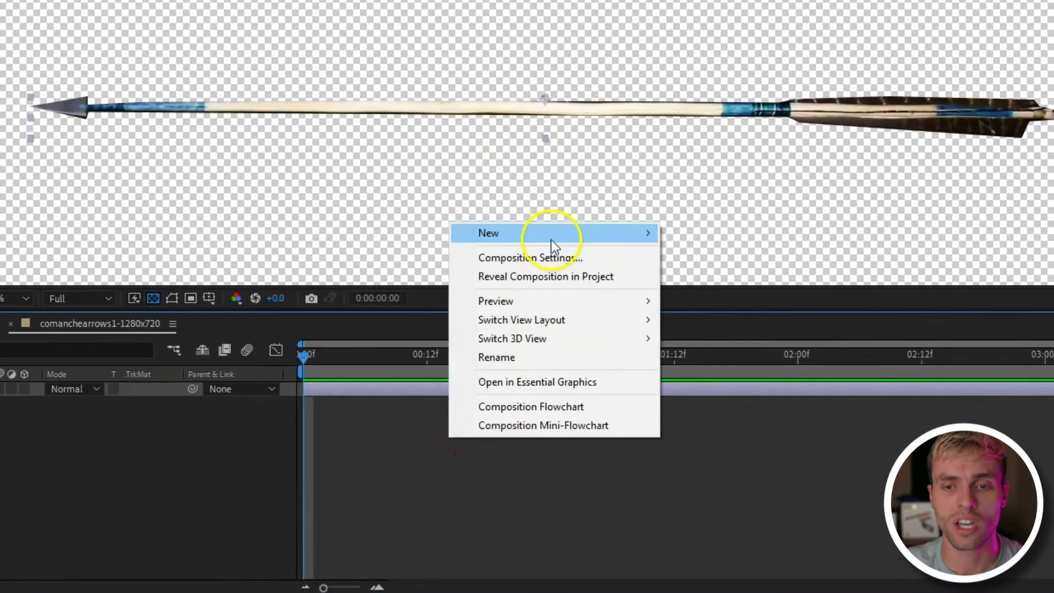
left_click(559, 282)
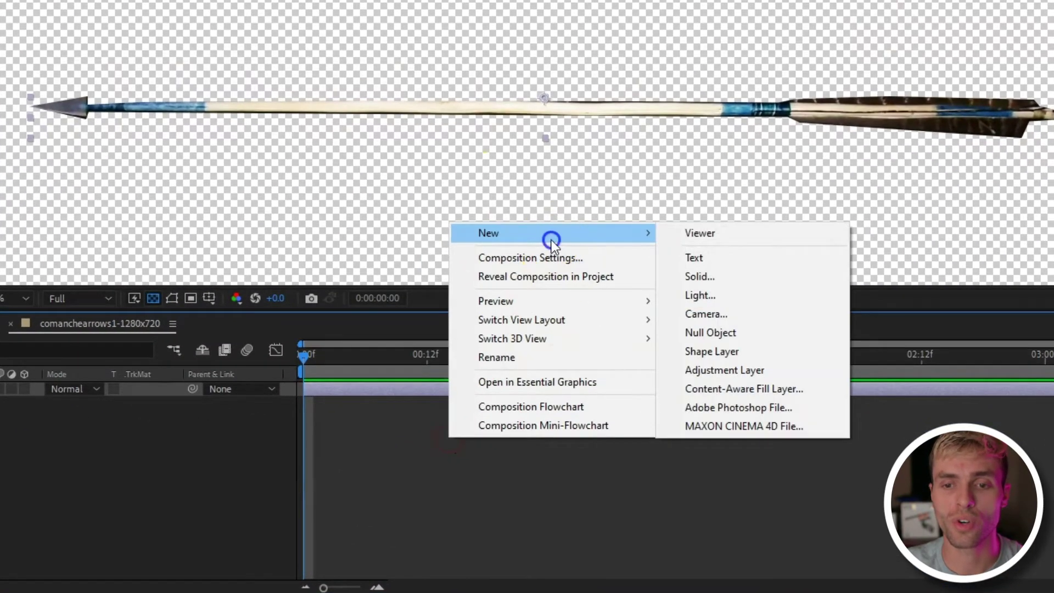
left_click(740, 370)
Apply Lumetri Color to the adjustment layer and set Basic Correction exposure to -2.0.
right_click(396, 387)
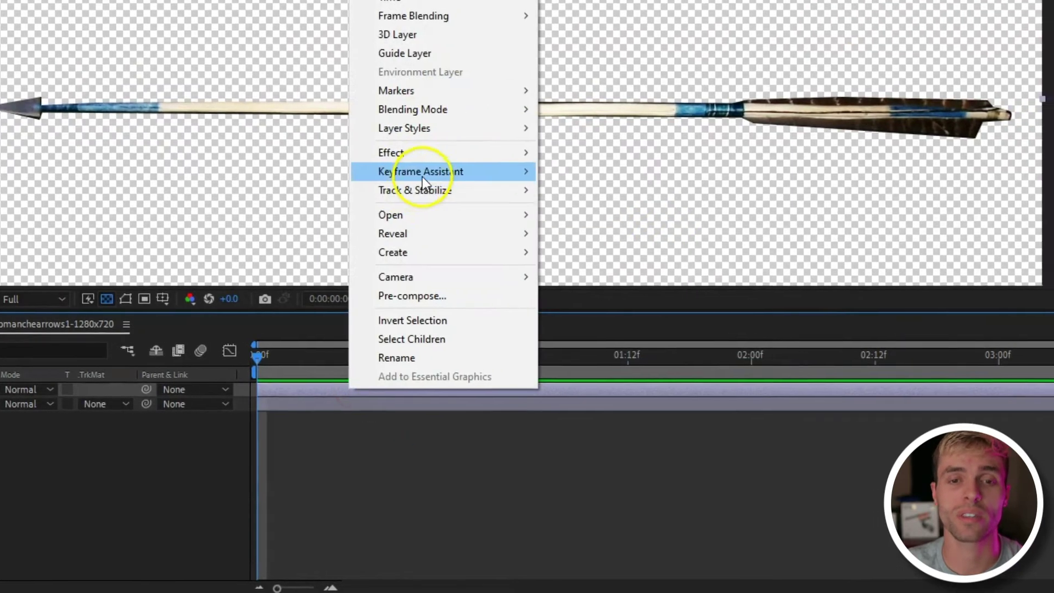
mouse_move(418, 153)
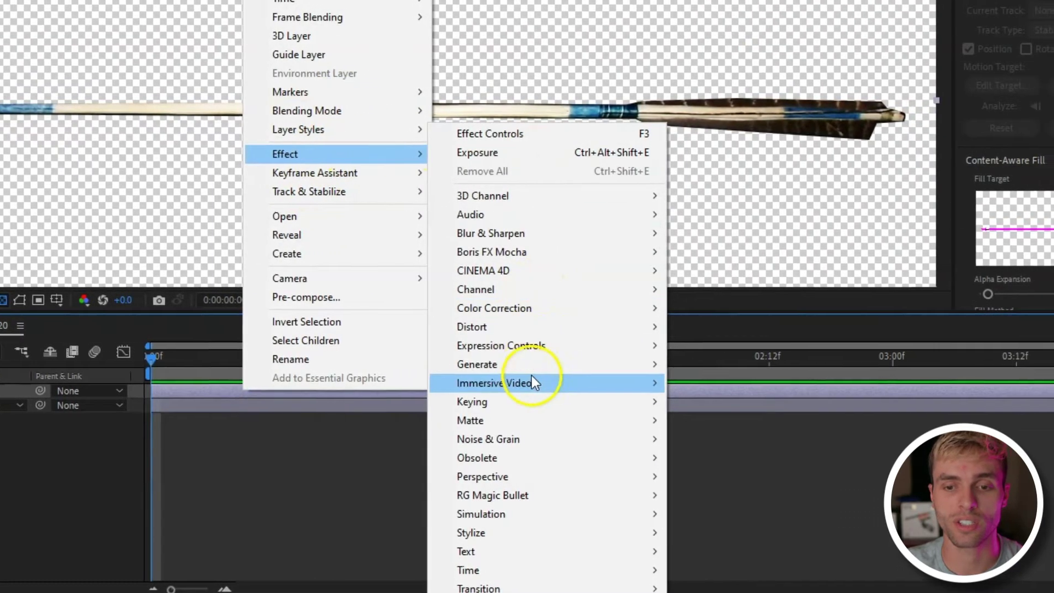
mouse_move(494, 308)
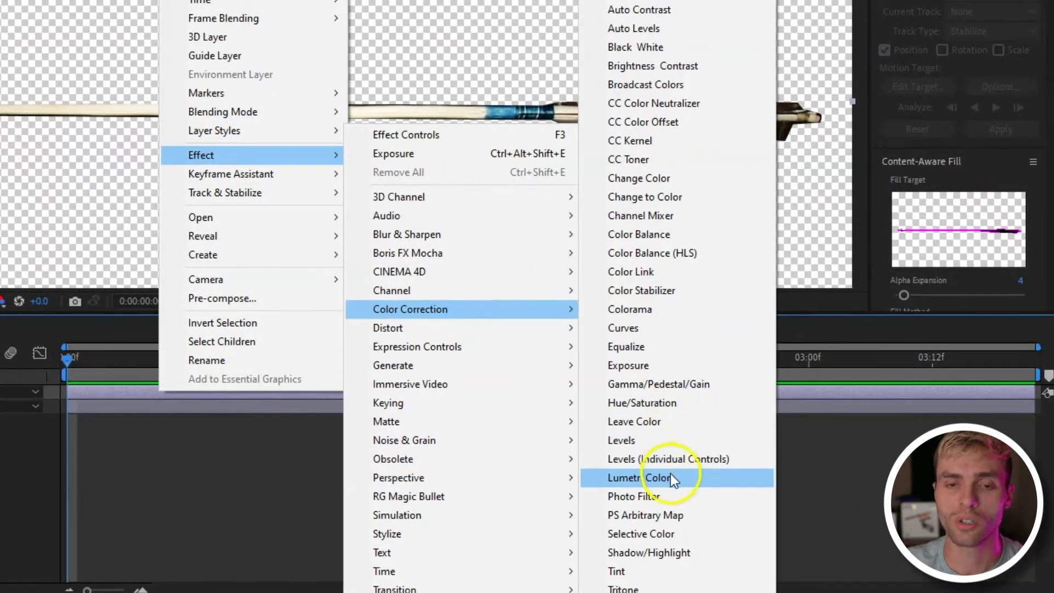
left_click(671, 475)
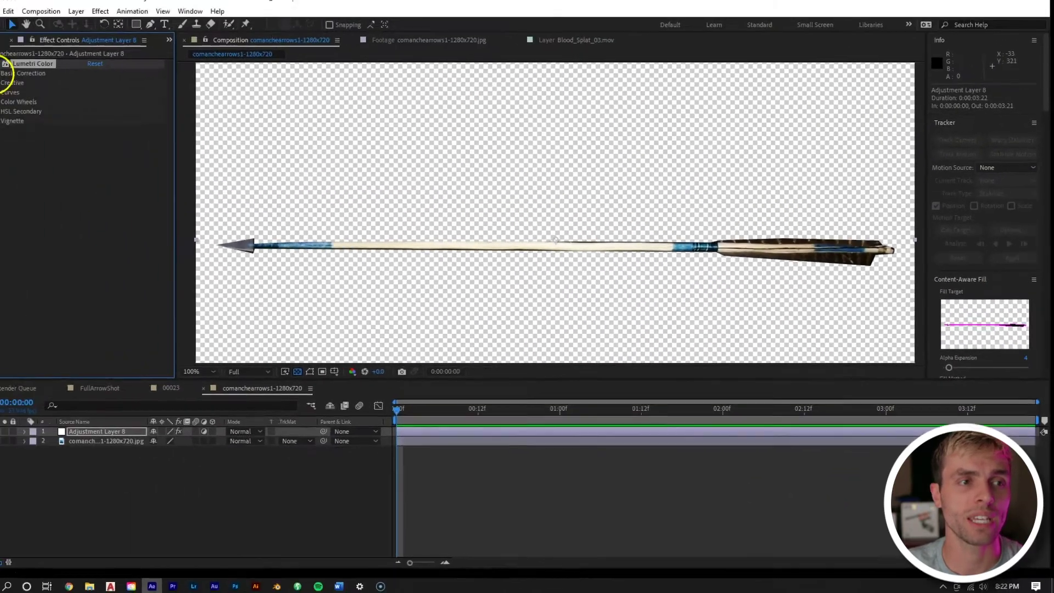
left_click(19, 84)
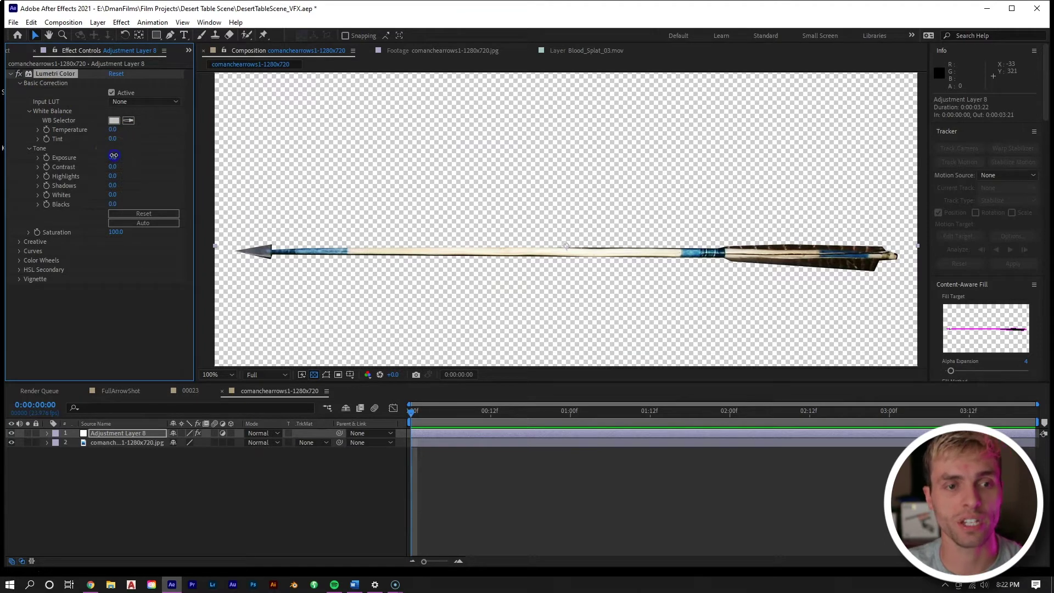
left_click_drag(114, 156, 130, 158)
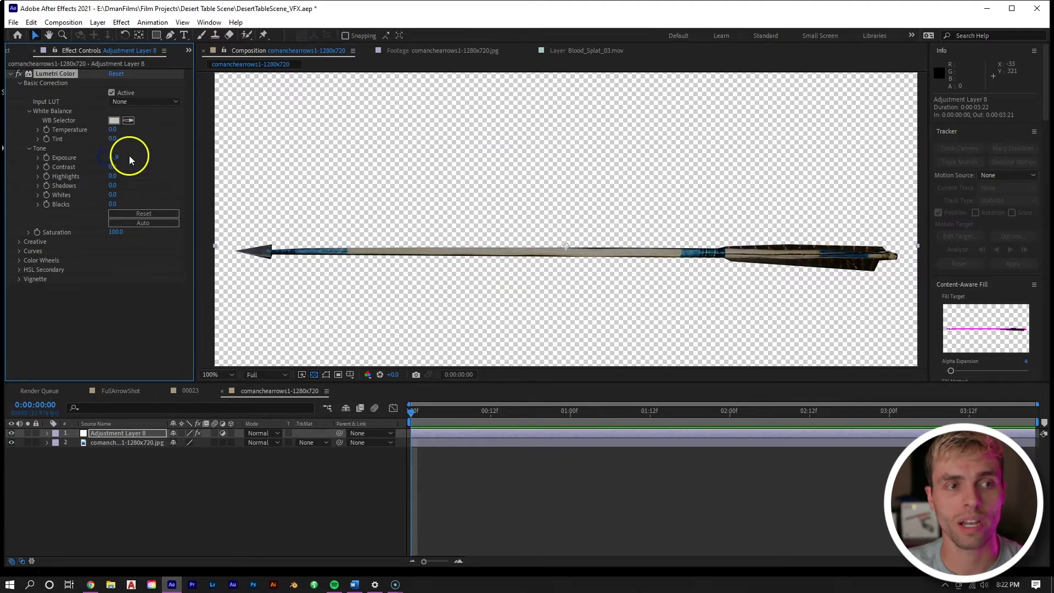
type("-2")
left_click(501, 434)
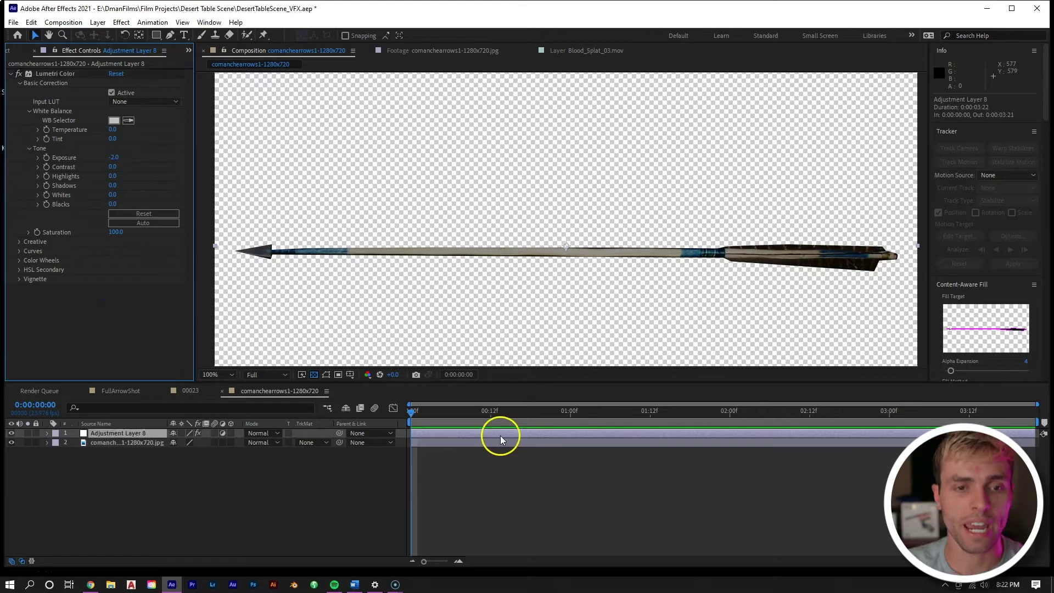
Draw a mask along the arrow on the adjustment layer and feather it 5 pixels.
left_click(171, 36)
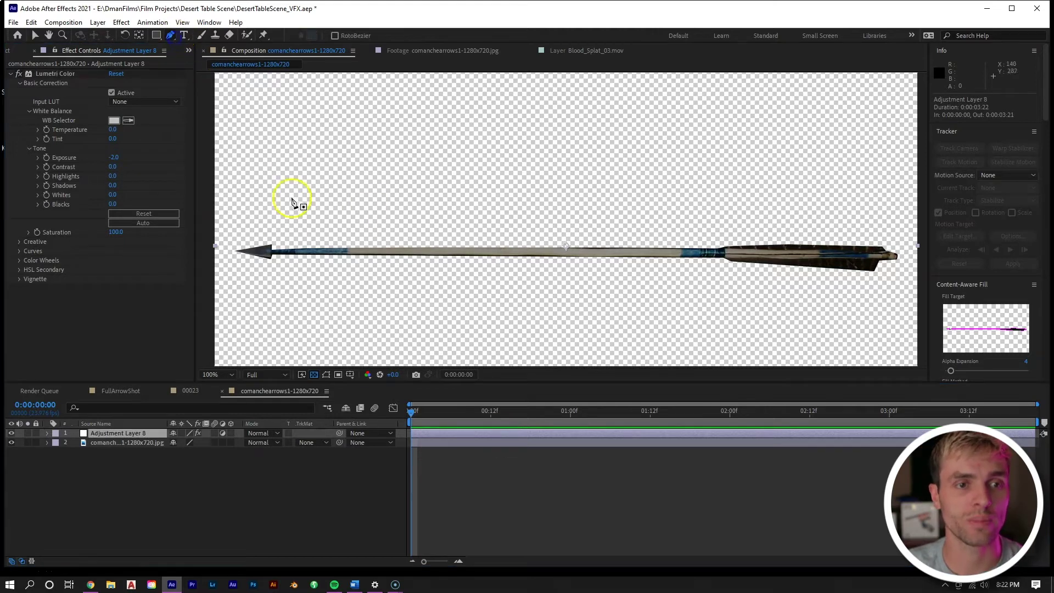
left_click(273, 251)
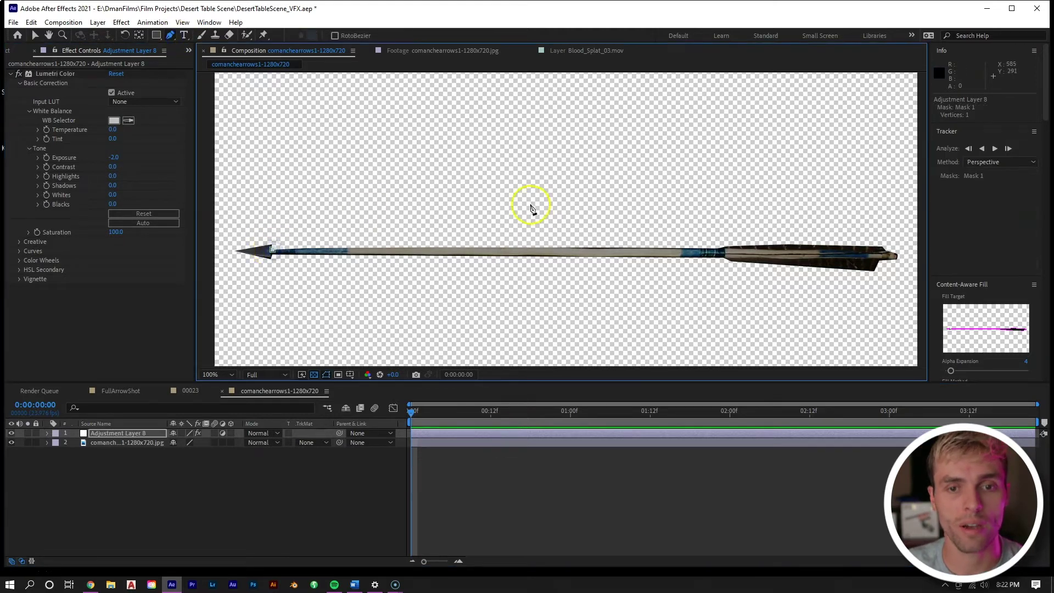
left_click(669, 252)
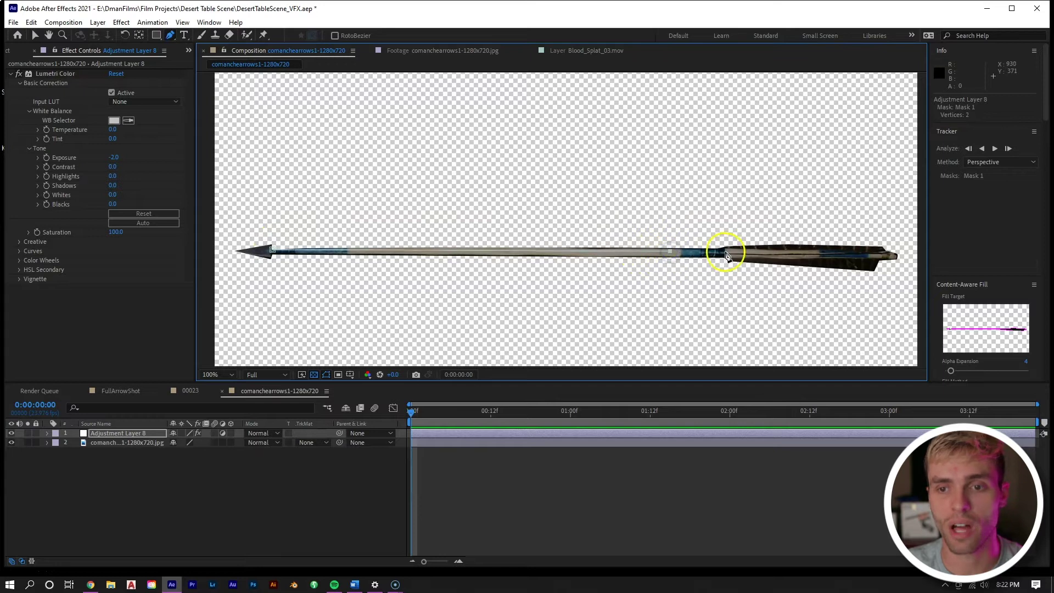
left_click(875, 242)
left_click(449, 439)
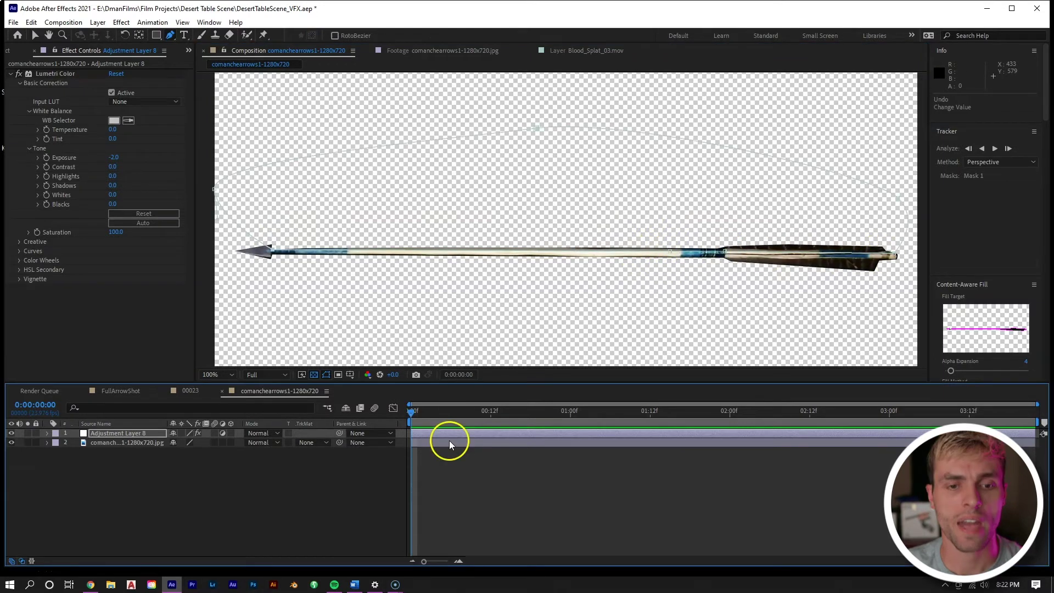
key("f")
left_click(197, 452)
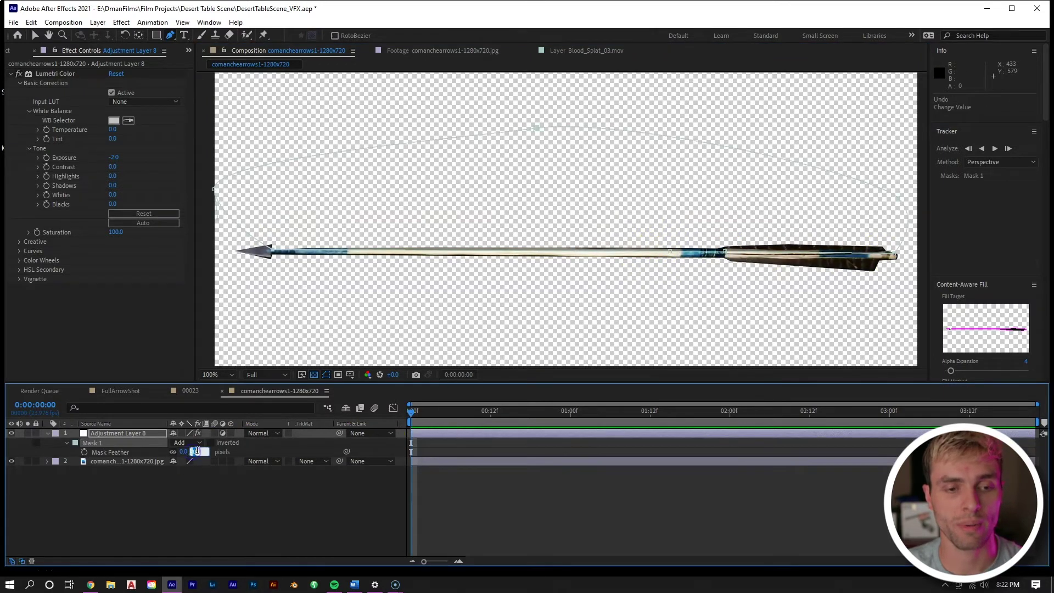
type("5")
key("Return")
Deepen the Lumetri exposure to -5.0 and hide the mask outline to judge the darker arrow.
key("v")
scroll(512, 219, "up", 4)
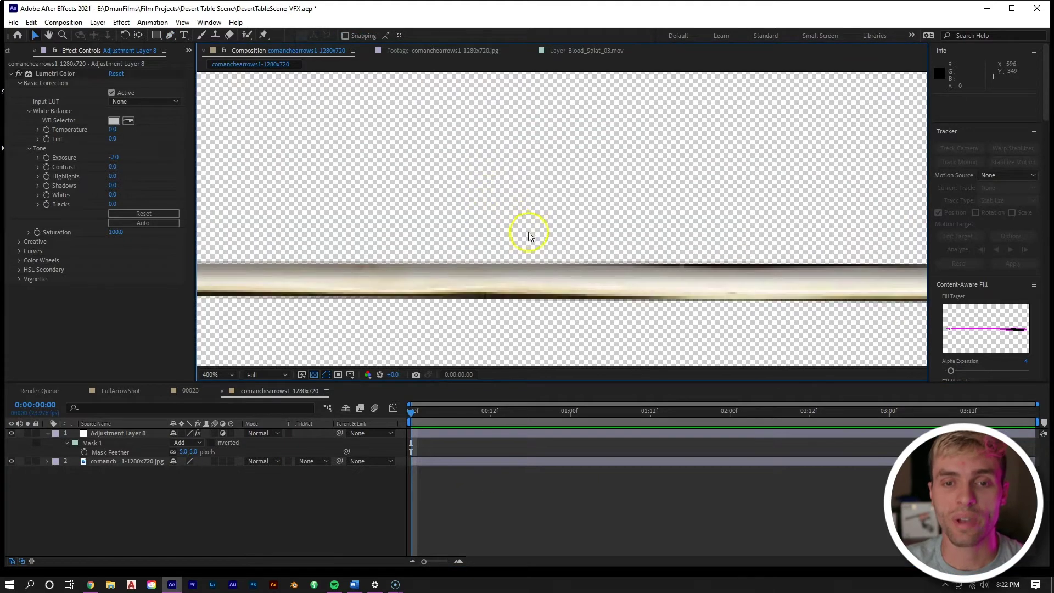
scroll(604, 245, "down", 2)
scroll(447, 250, "down", 2)
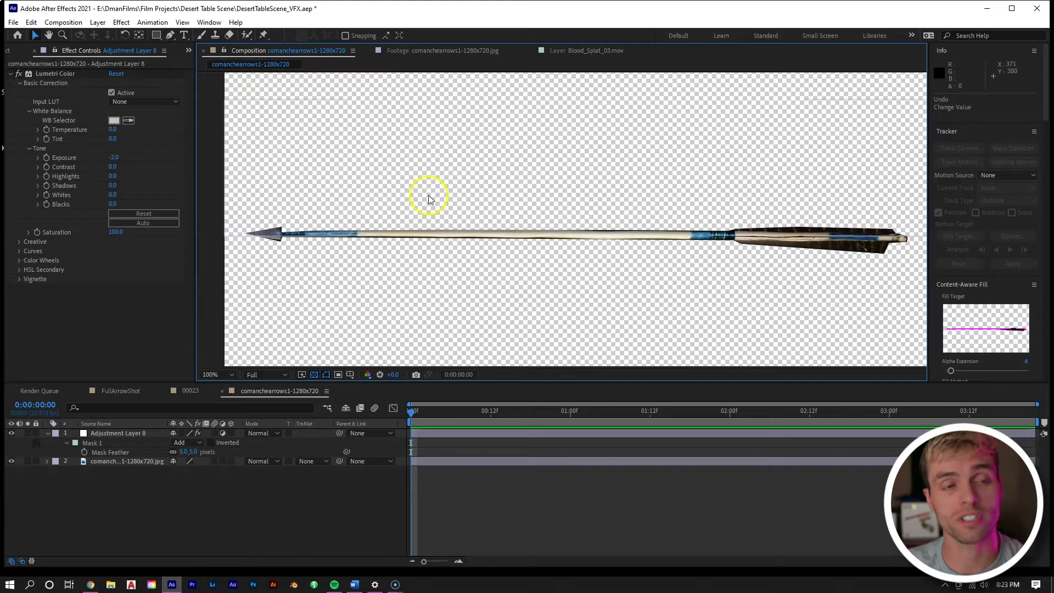
left_click(114, 158)
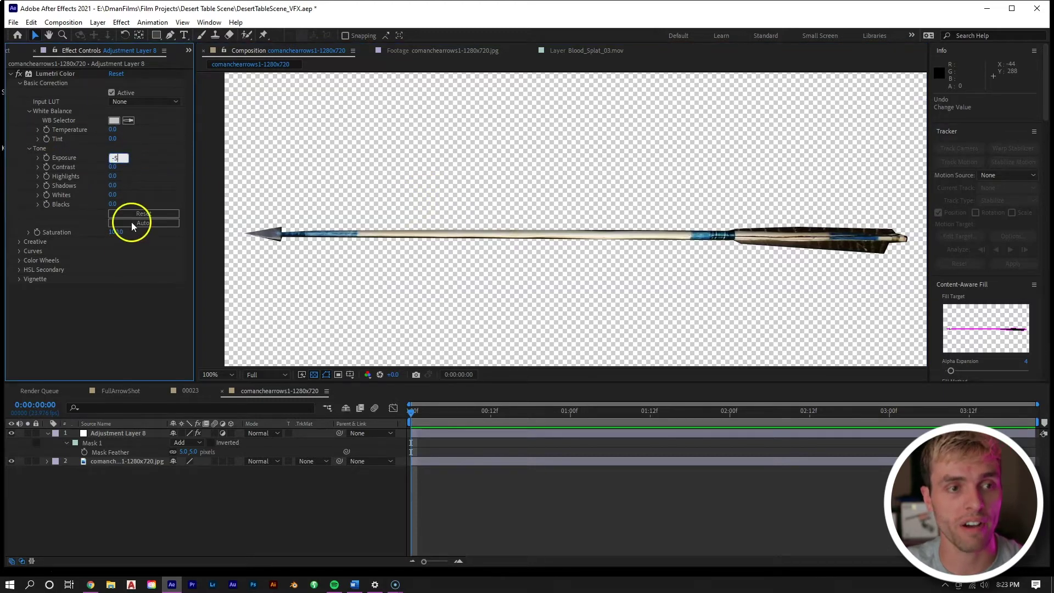
key("Return")
left_click(612, 304)
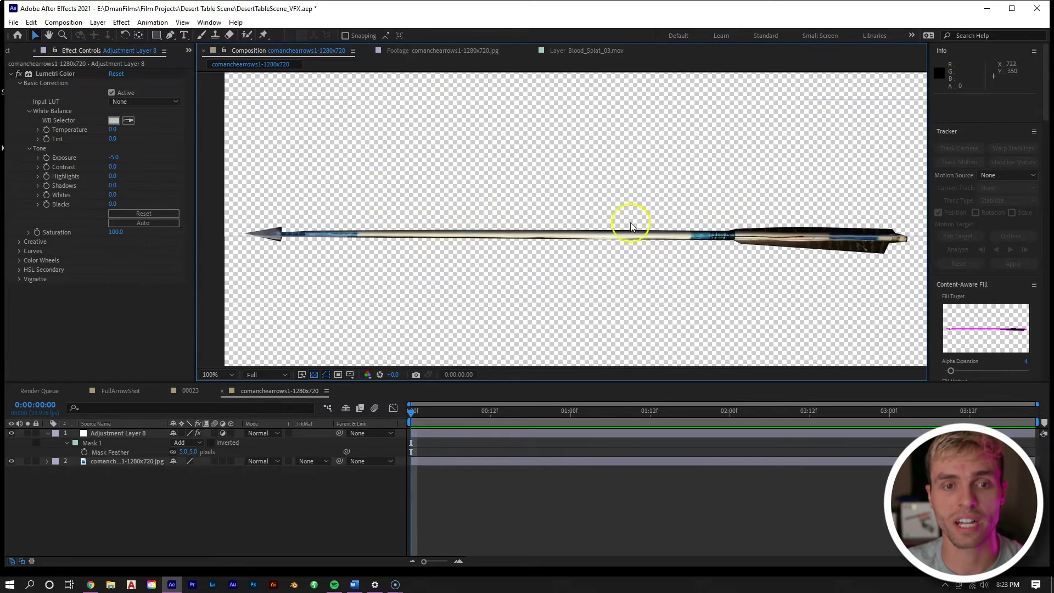
left_click(446, 434)
Pan along the arrow and select the adjustment layer's mask.
scroll(447, 273, "up", 3)
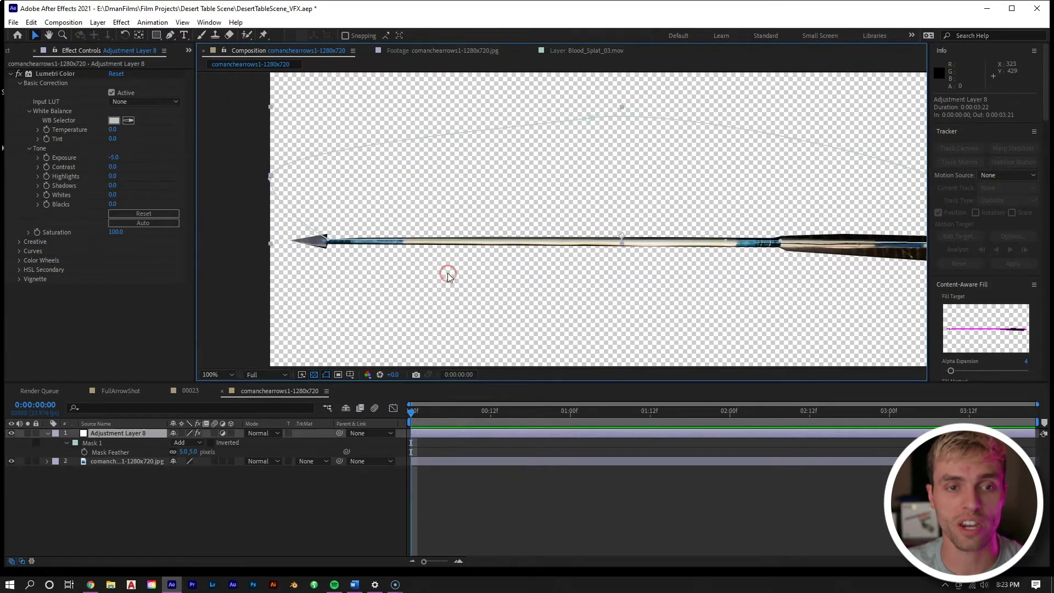
left_click_drag(447, 272, 634, 202)
left_click(347, 207)
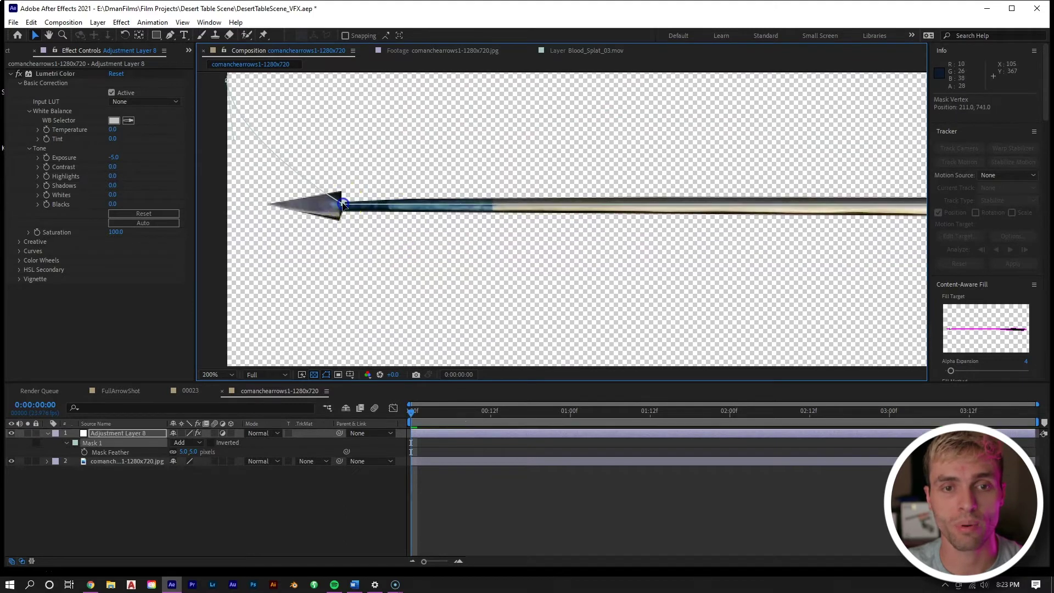
left_click_drag(506, 195, 445, 162)
Open comp 00023 and drop the arrow composition in, nudging it into place over the man.
left_click(14, 53)
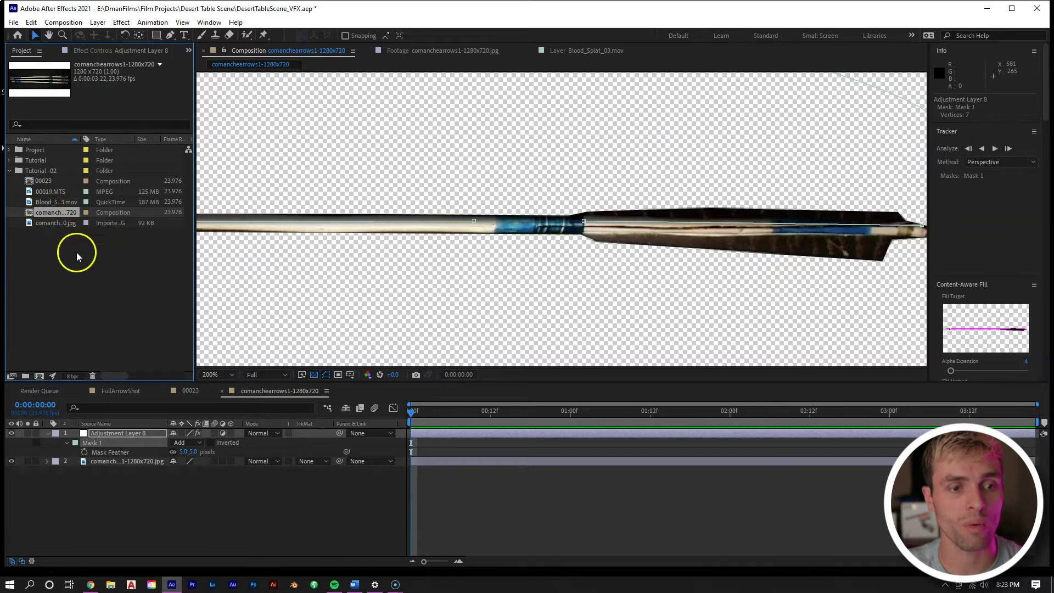
left_click(195, 392)
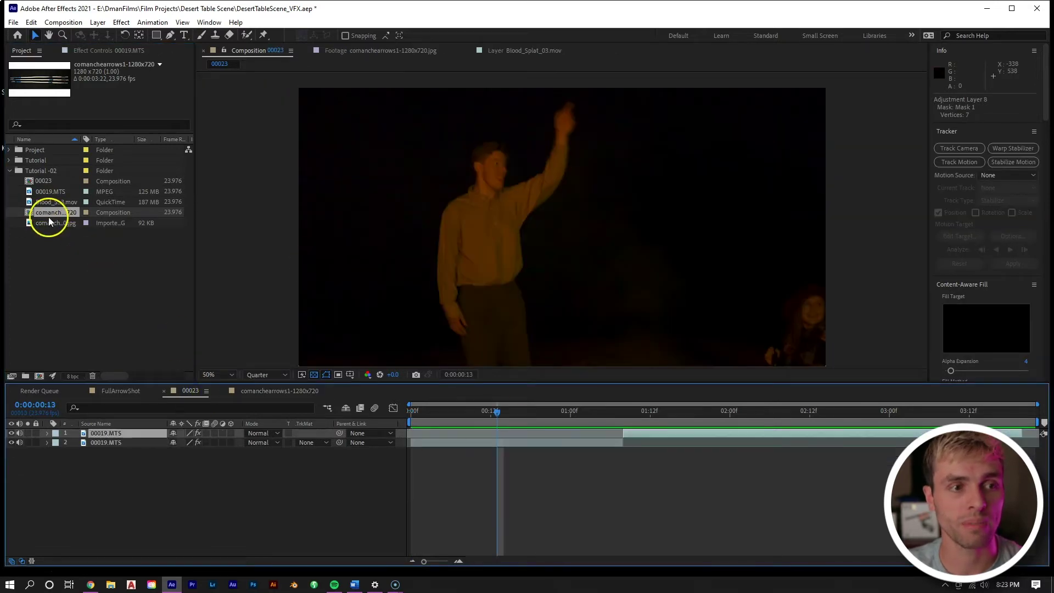
left_click_drag(55, 221, 385, 434)
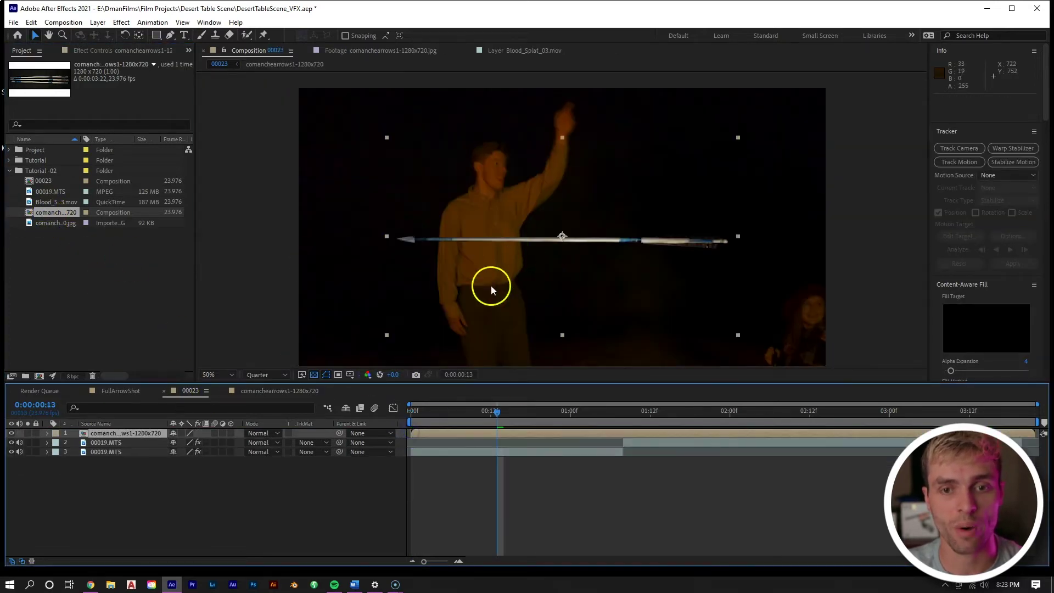
left_click_drag(608, 246, 585, 228)
left_click_drag(497, 412, 624, 416)
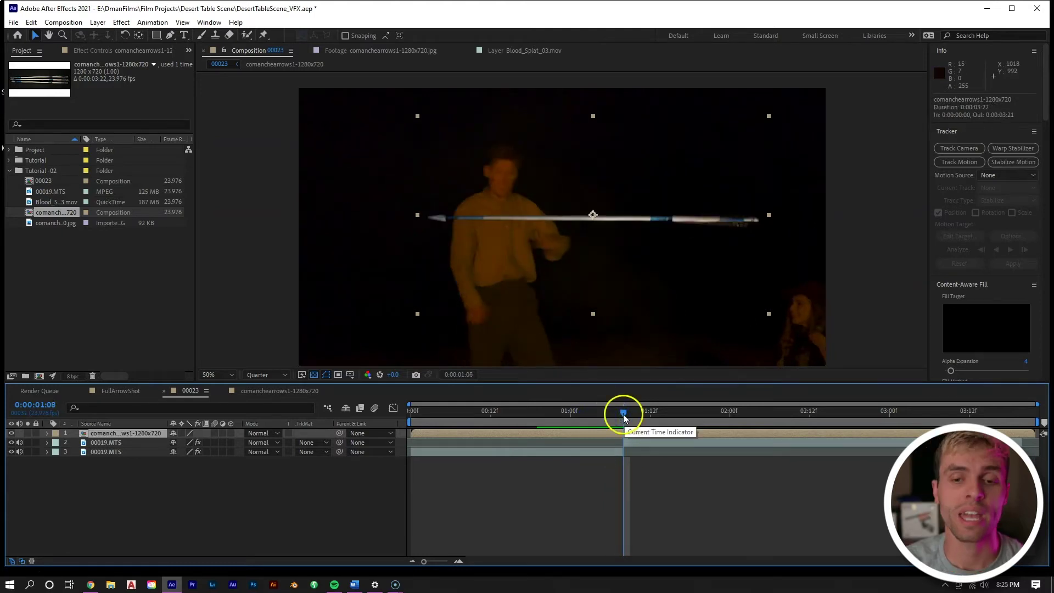
Make the arrow layer 3D, shrink and reposition it, and rotate it to -31° on Z.
left_click(232, 433)
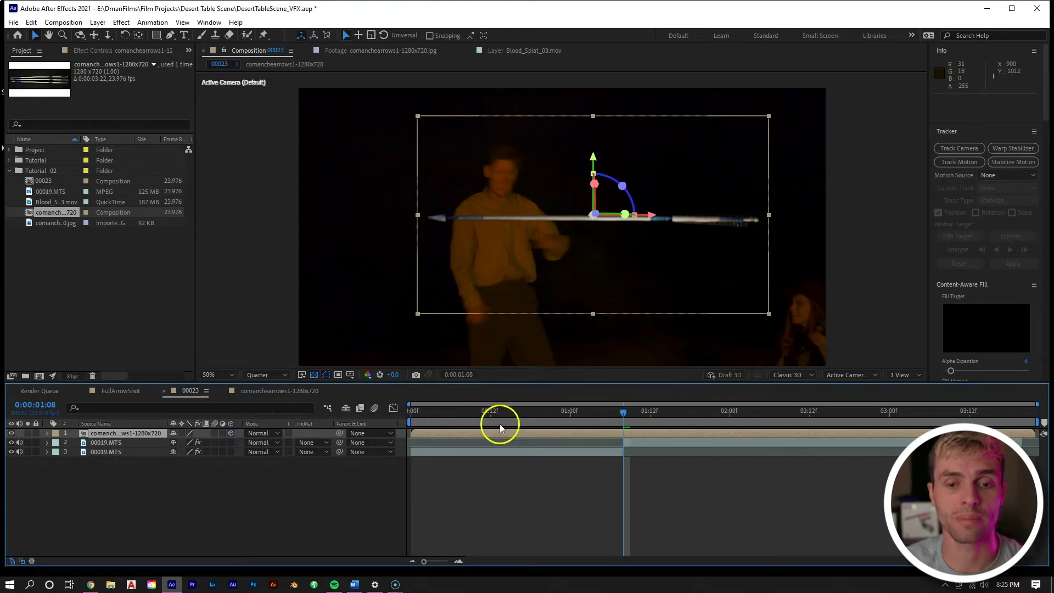
key("s")
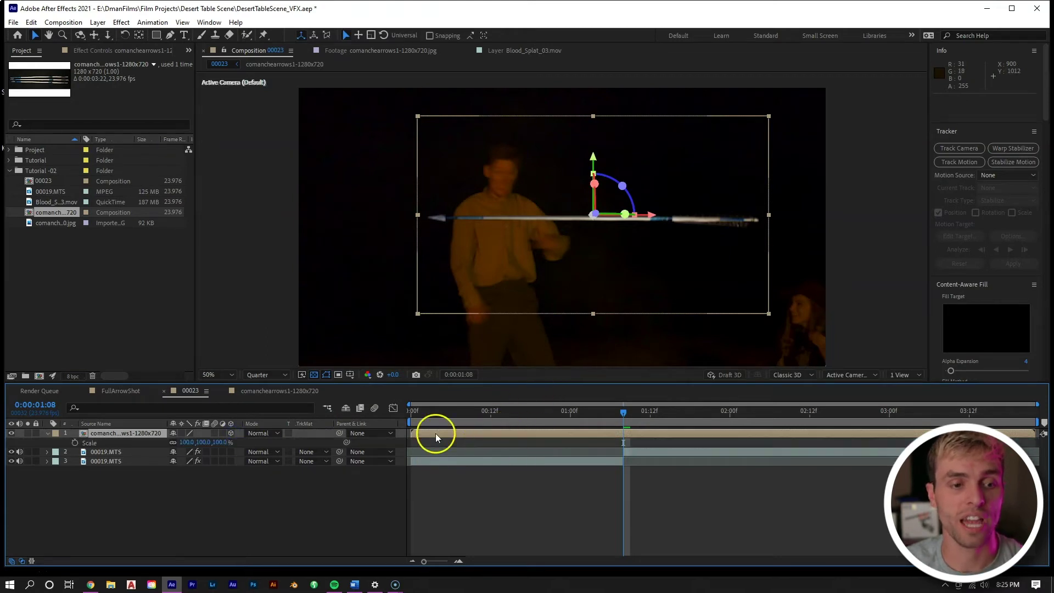
key("p")
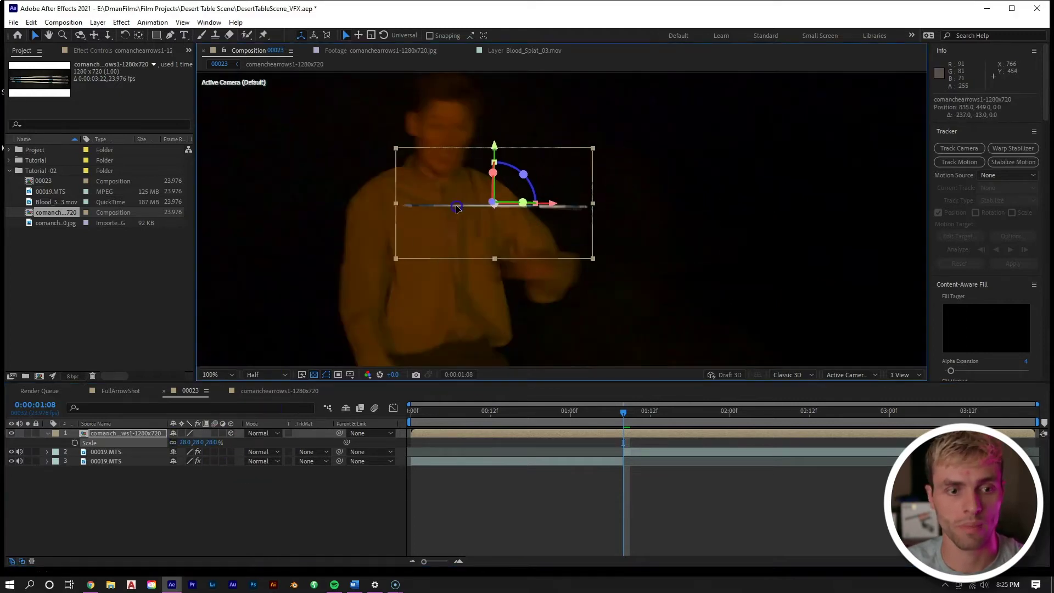
key("r")
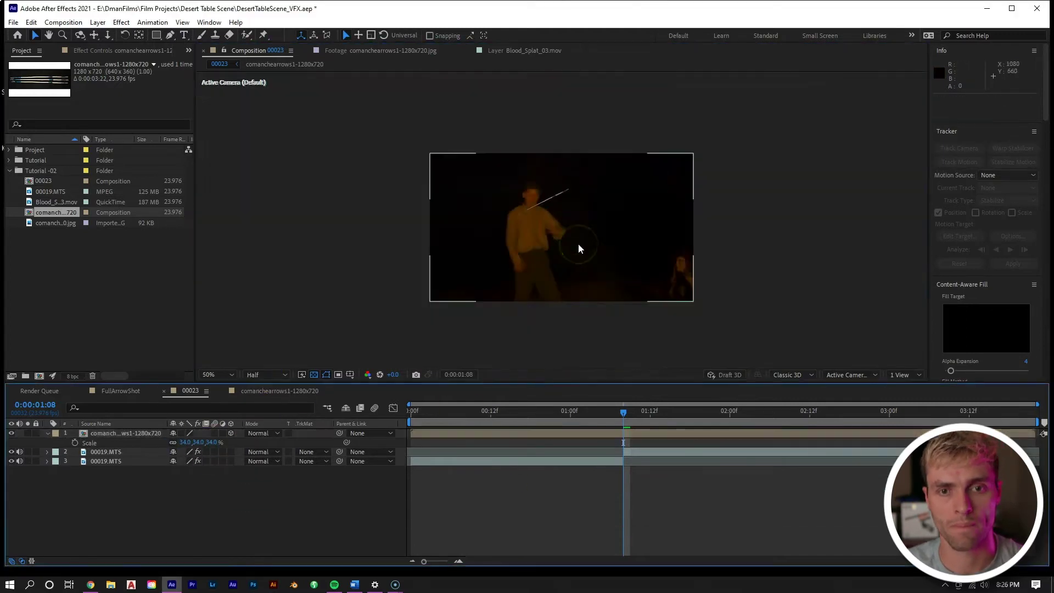
scroll(600, 141, "up", 1)
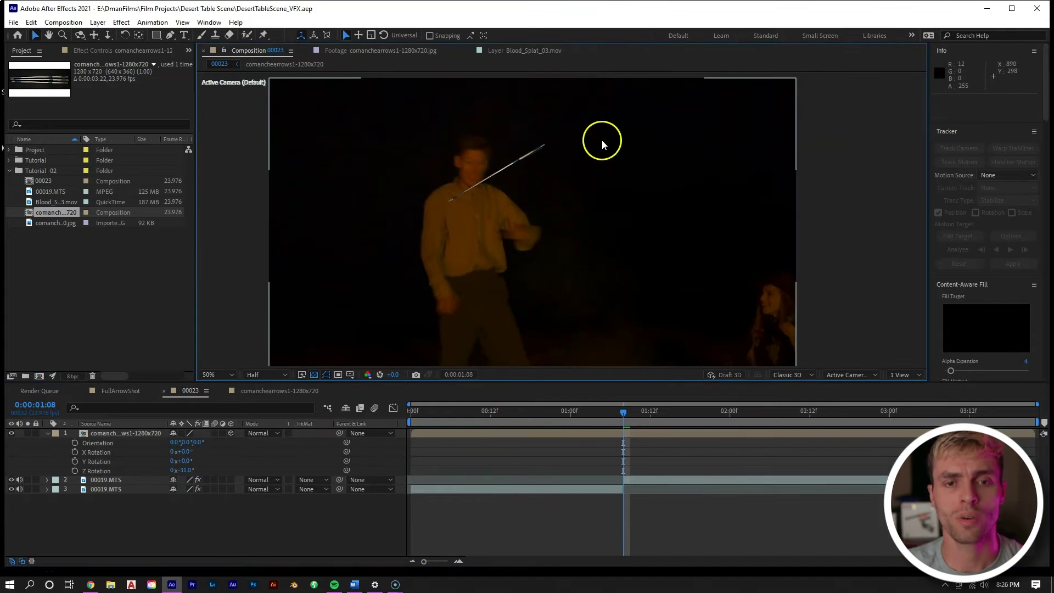
scroll(542, 242, "up", 2)
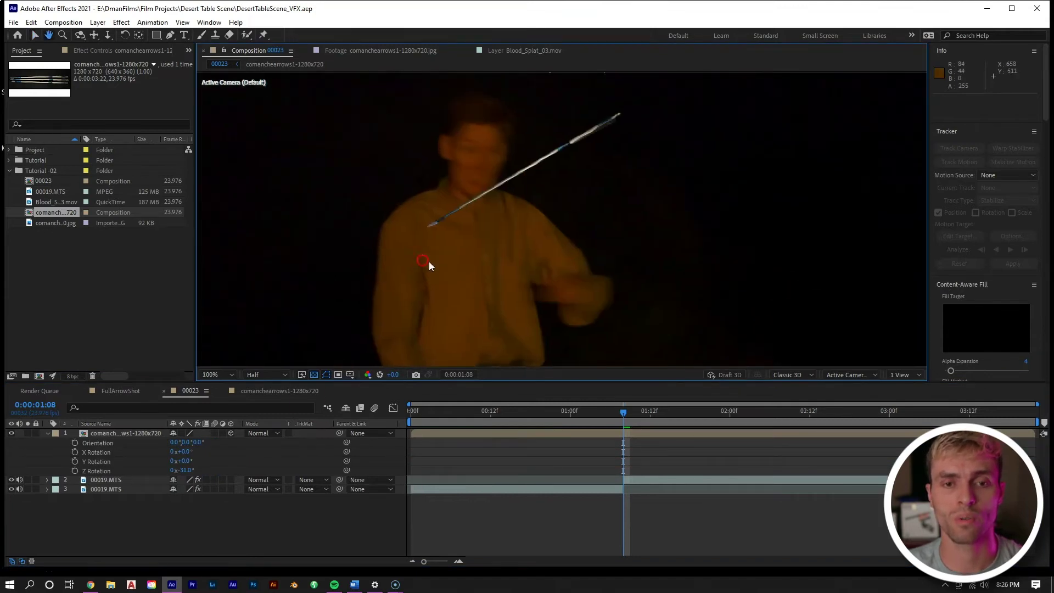
key("v")
left_click(438, 214)
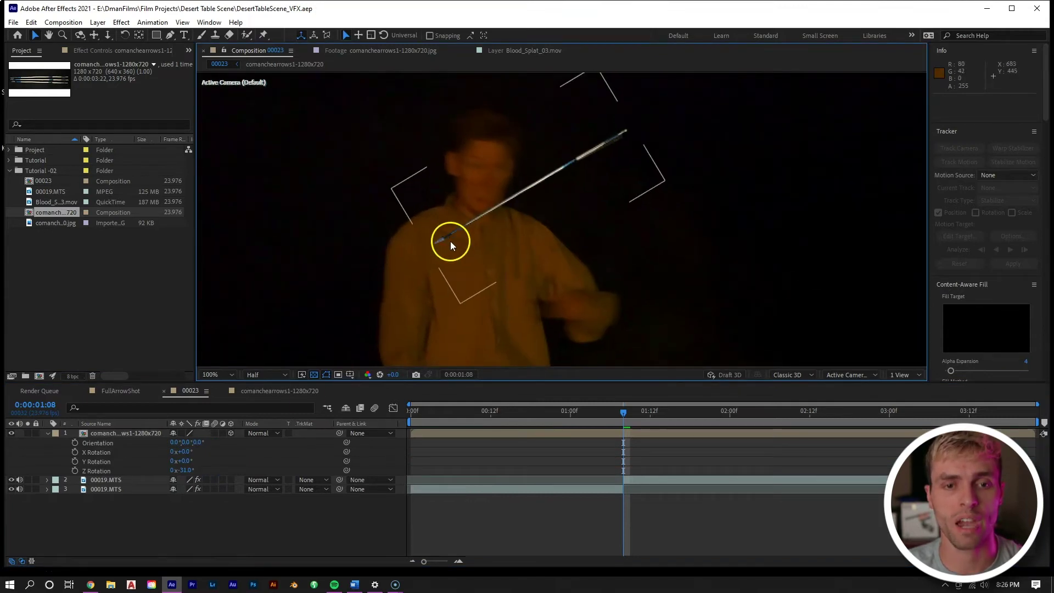
Draw a curved mask on the arrow layer around its tip along the actor's shoulder.
left_click(170, 35)
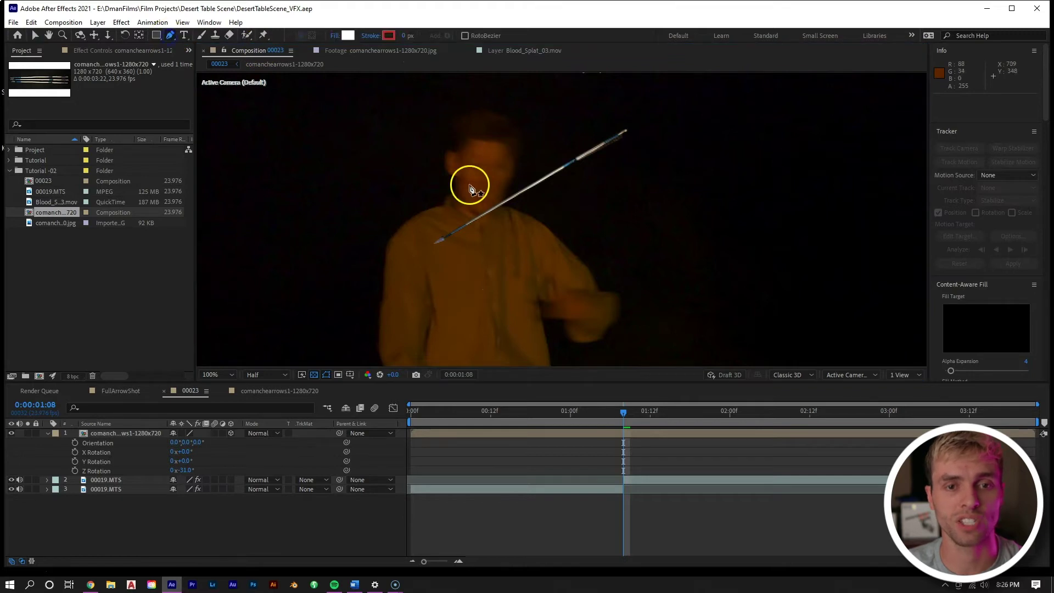
scroll(469, 190, "up", 1)
left_click(329, 196)
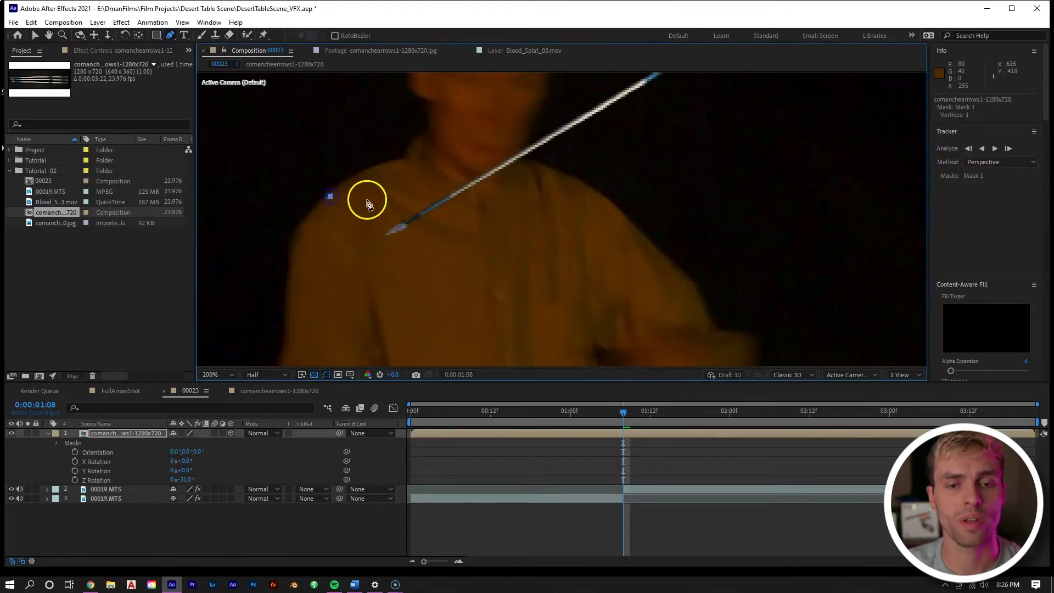
left_click_drag(367, 200, 388, 212)
left_click(439, 230)
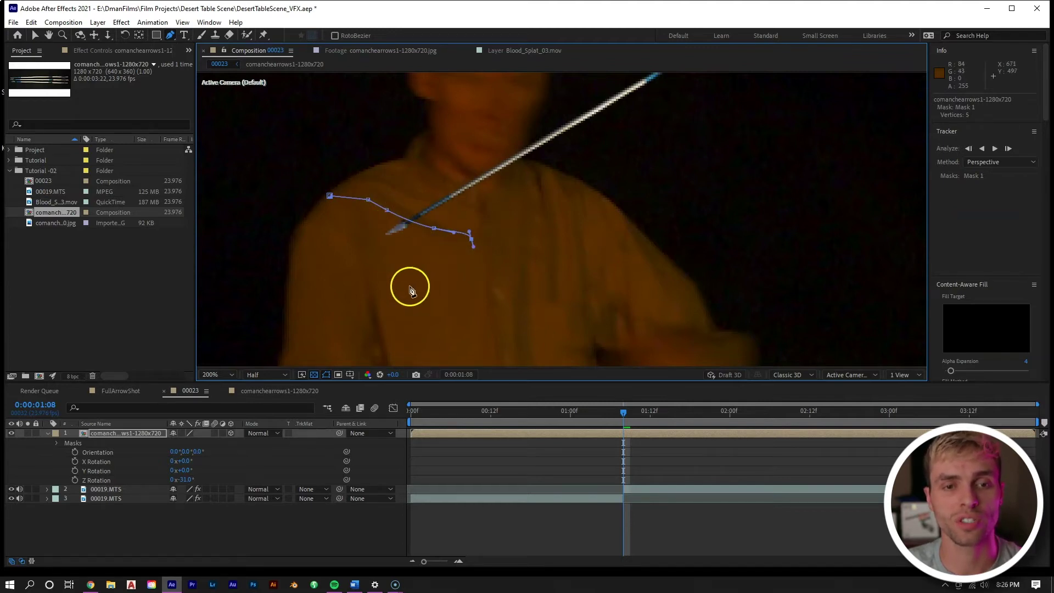
left_click_drag(361, 268, 352, 254)
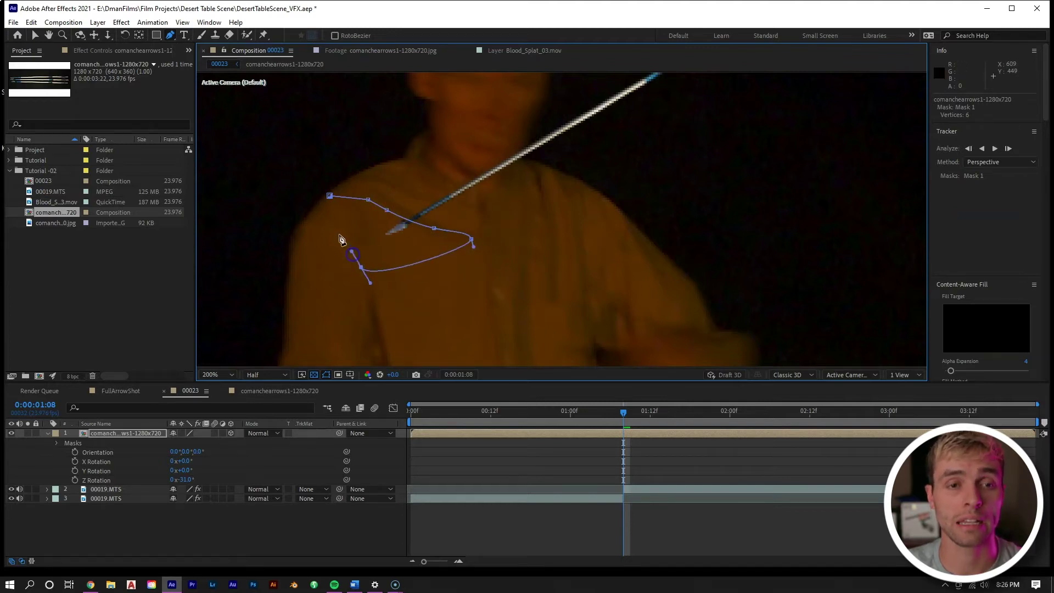
left_click(331, 197)
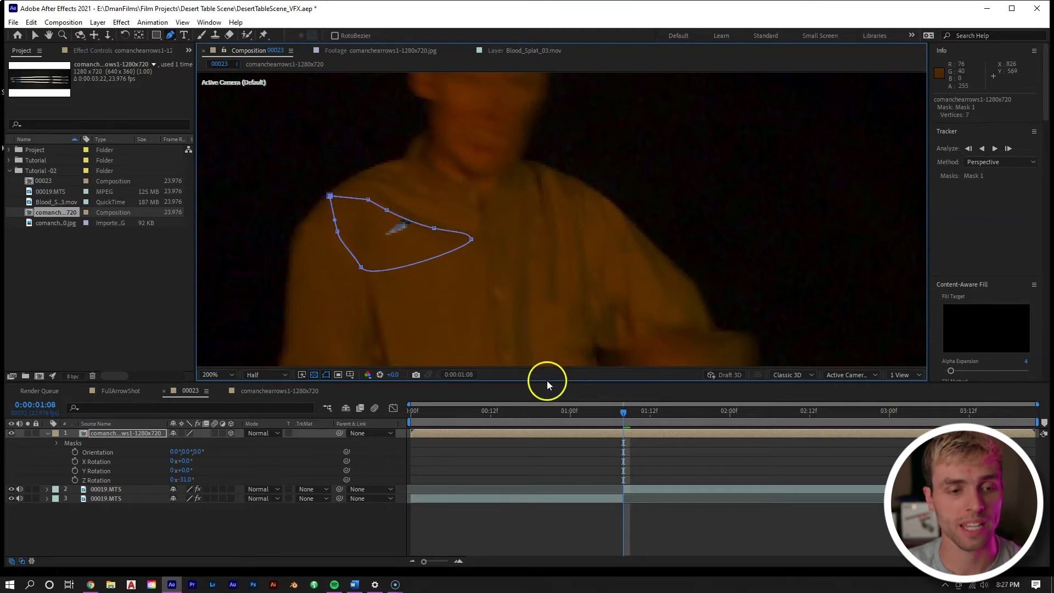
Set the mask mode from Add to Subtract and reveal its feather setting.
key("m")
left_click(186, 446)
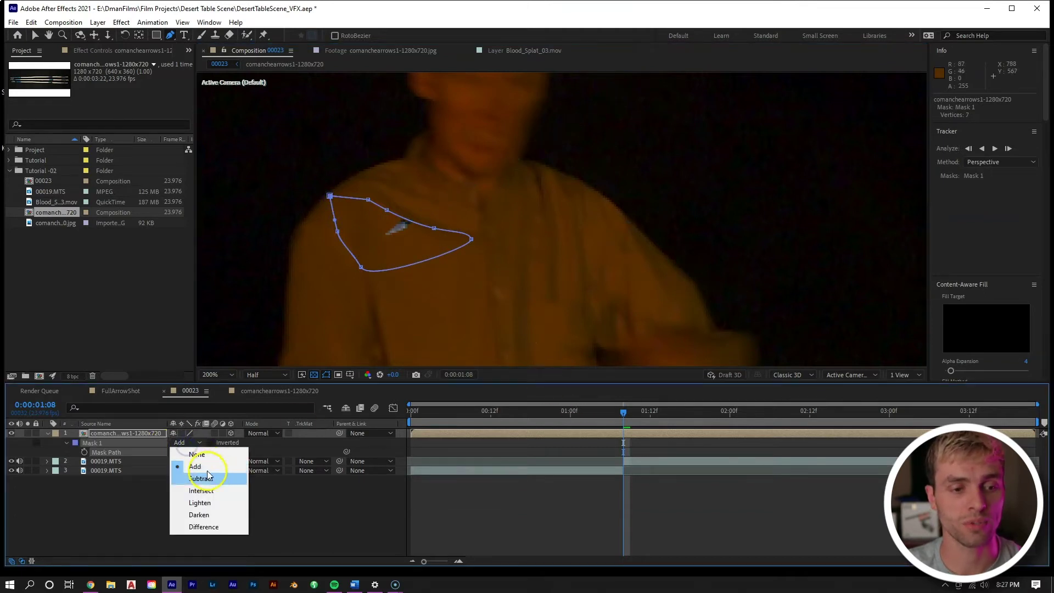
left_click(206, 478)
key("f")
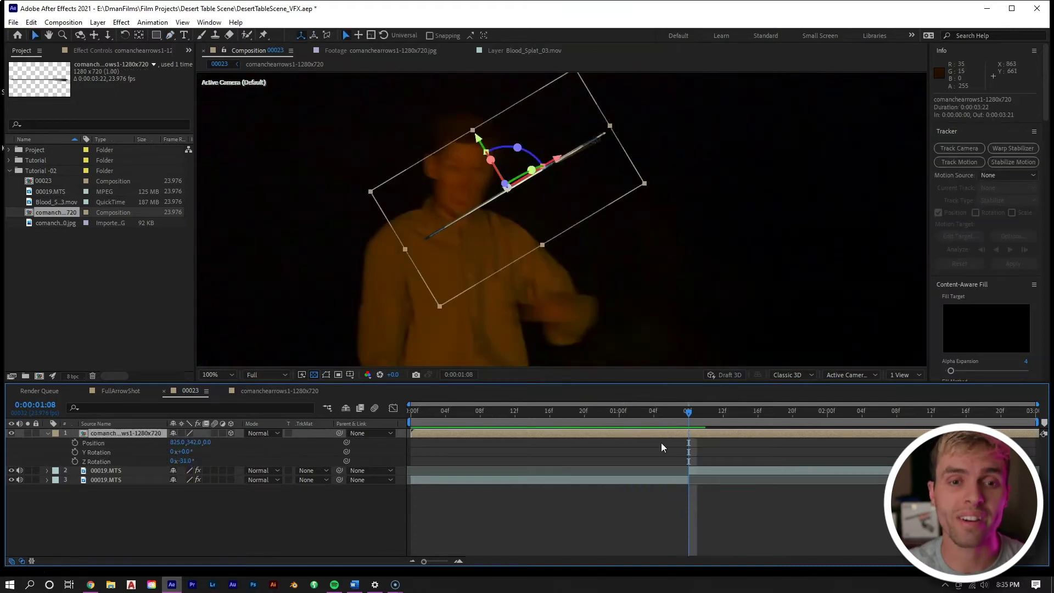
Move the arrow layer's anchor point onto the arrow tip with the Pan Behind tool.
scroll(463, 225, "up", 4)
left_click_drag(371, 242, 443, 236)
key("v")
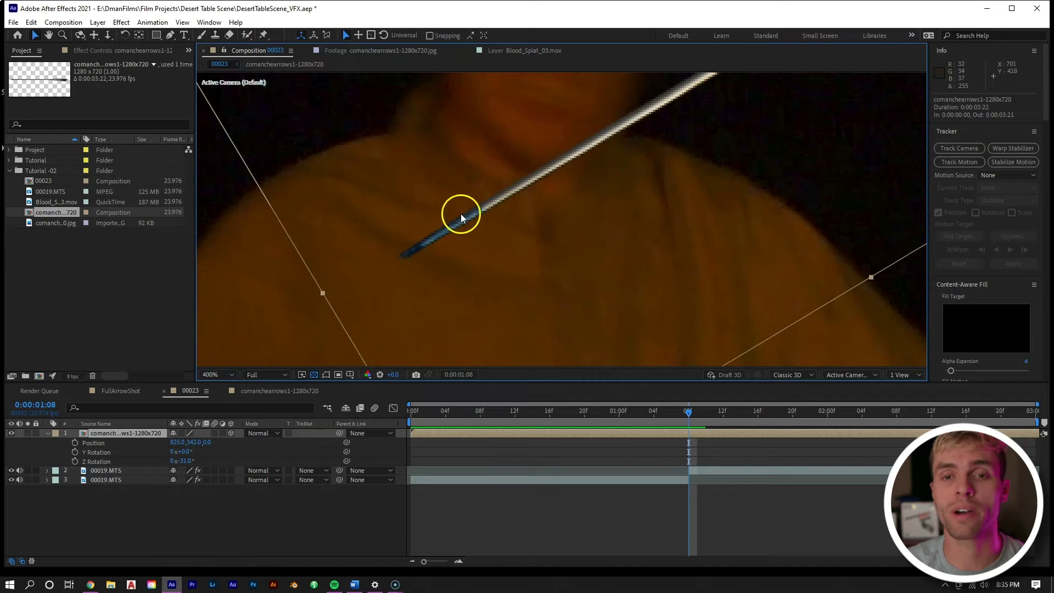
scroll(527, 198, "down", 1)
scroll(642, 173, "down", 1)
scroll(589, 196, "up", 2)
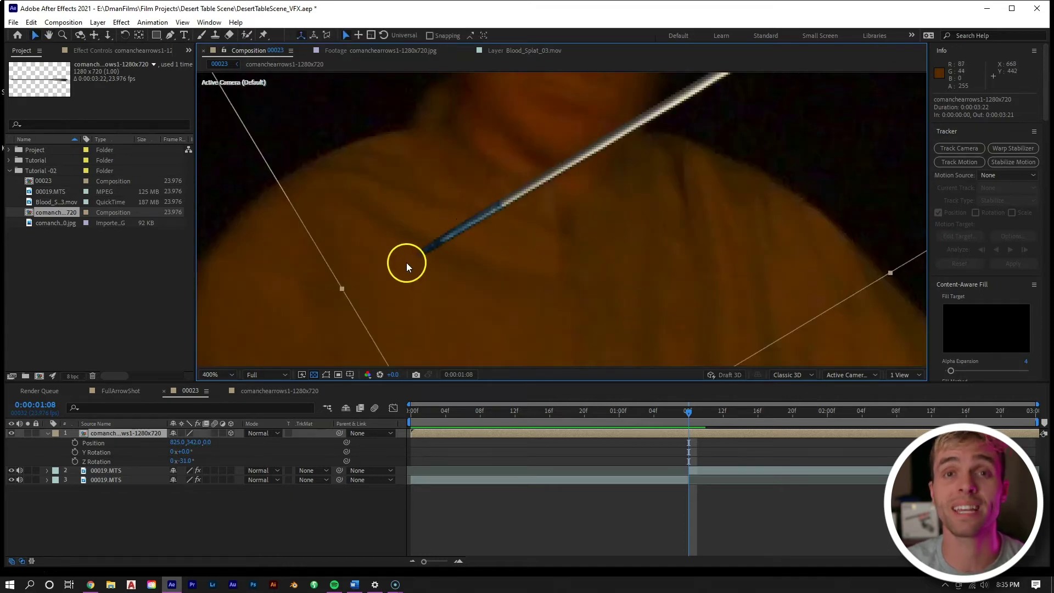
scroll(458, 225, "down", 4)
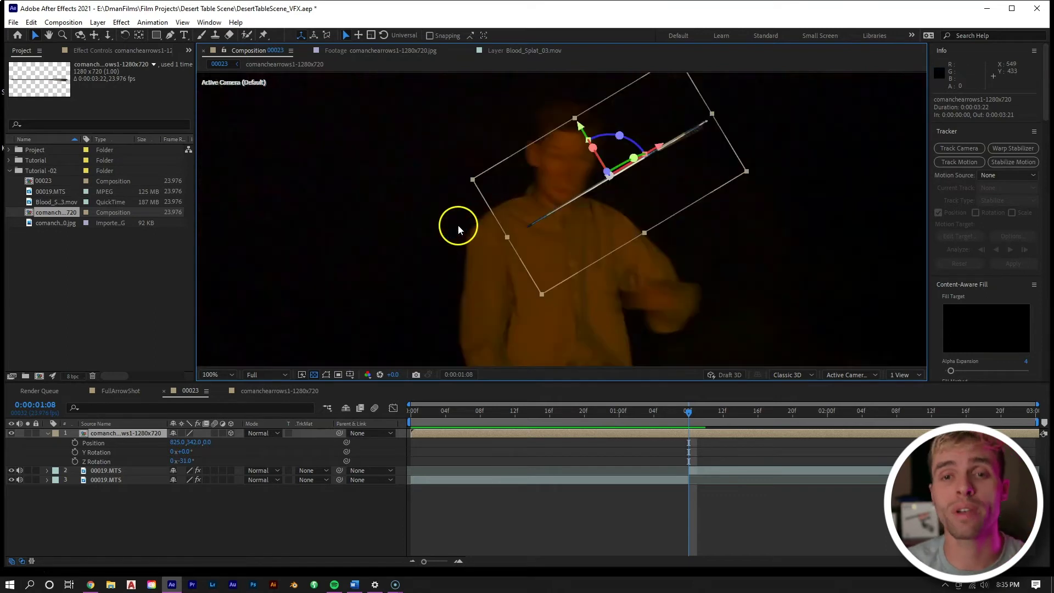
scroll(601, 181, "up", 2)
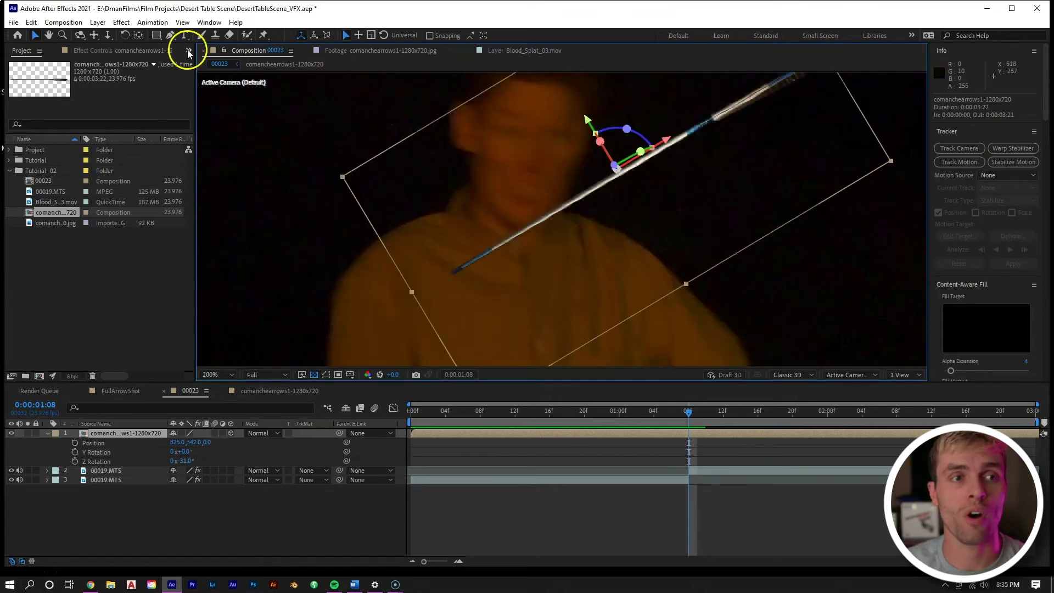
left_click(139, 36)
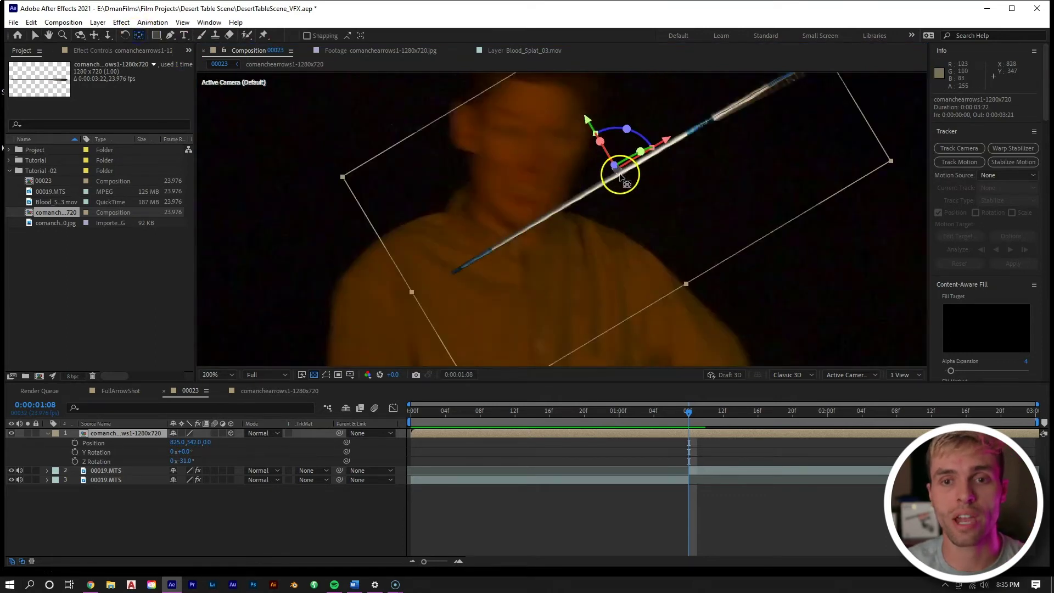
left_click_drag(618, 169, 646, 109)
scroll(459, 267, "up", 3)
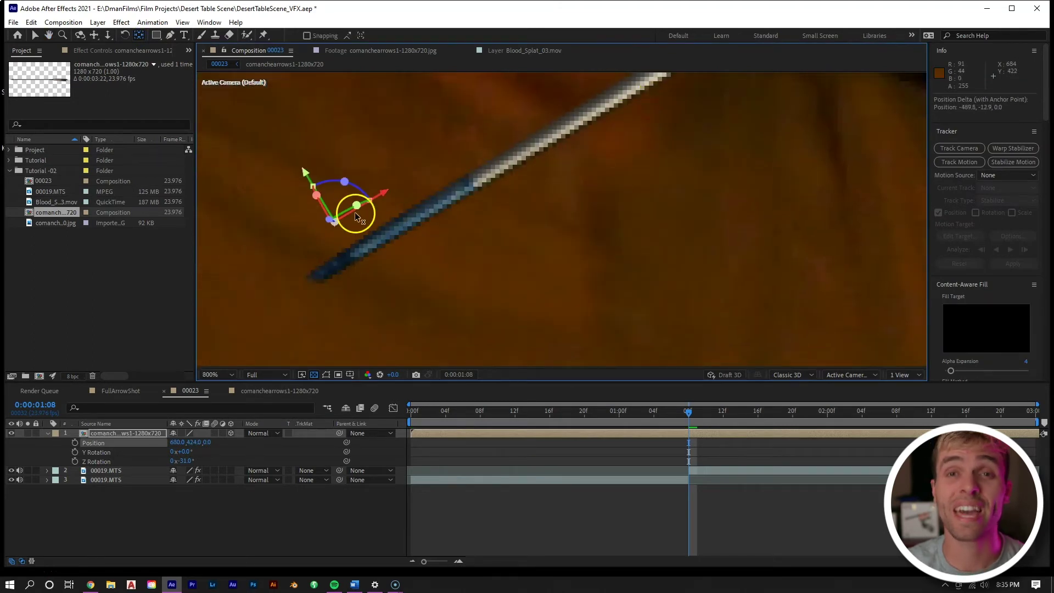
left_click_drag(337, 225, 316, 279)
Start Position keyframing on the arrow at 1:08 (675.2, 437.1, 0.0).
left_click(325, 238)
left_click(135, 109)
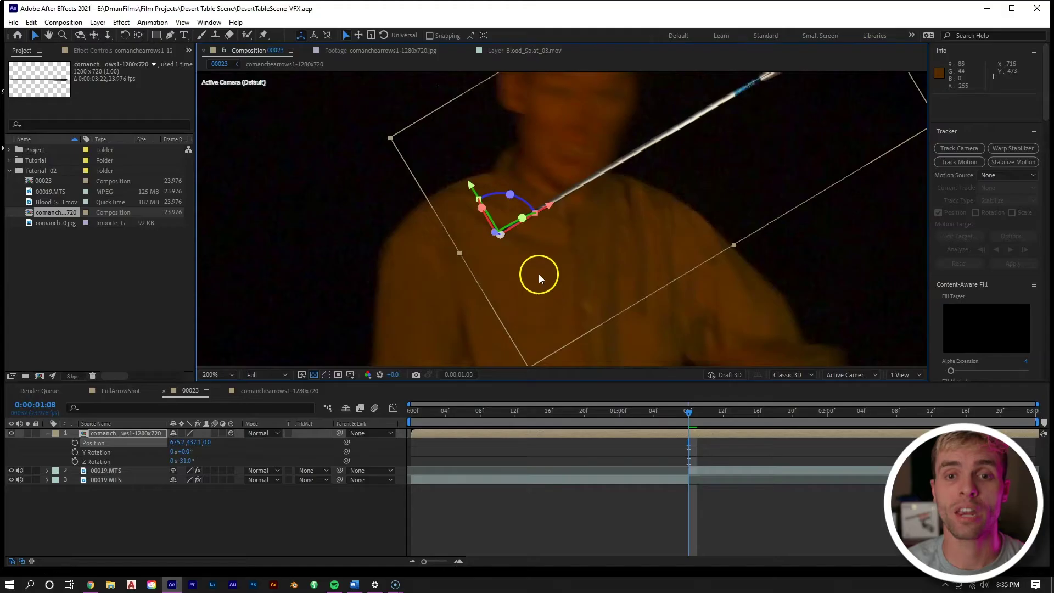
left_click_drag(539, 275, 506, 271)
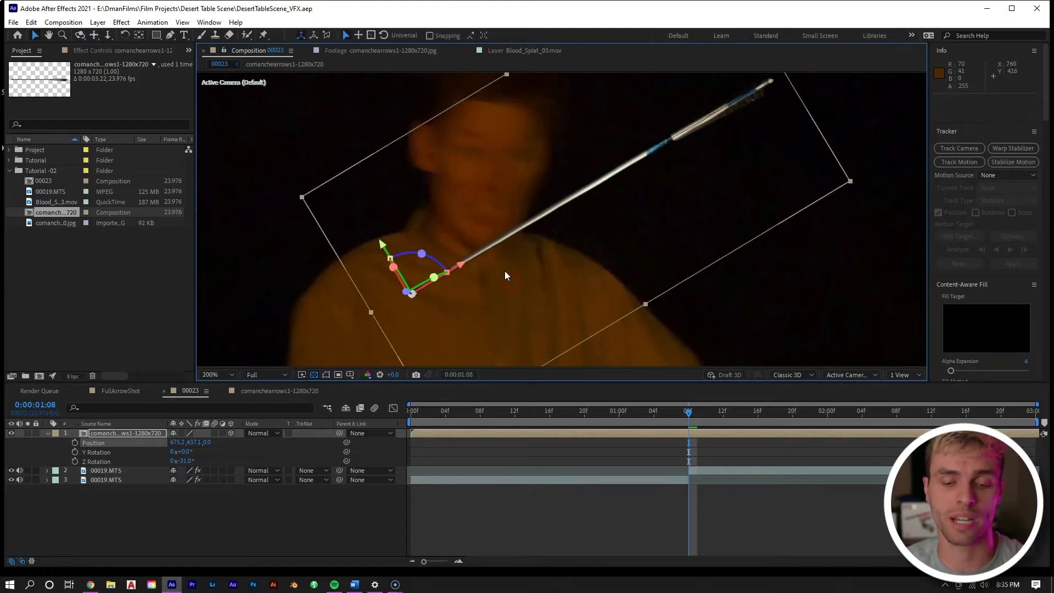
left_click(74, 443)
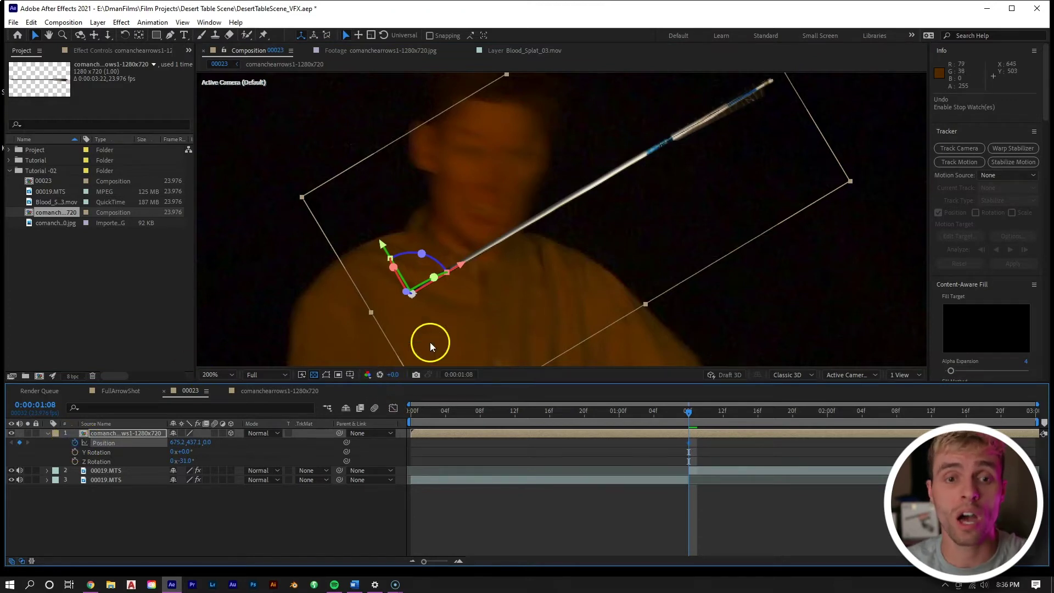
Step forward frame by frame, dragging the arrow onto the actor's chest to add Position keyframes.
key("Page_Down")
scroll(570, 256, "up", 2)
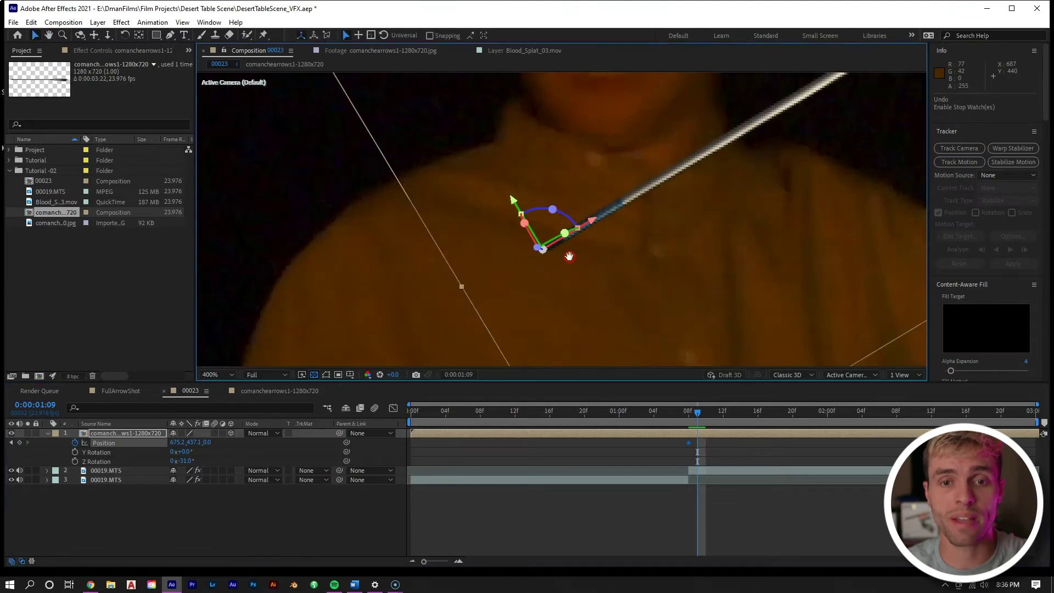
mouse_move(606, 201)
left_mouse_down()
mouse_move(527, 219)
mouse_move(493, 172)
mouse_move(479, 225)
mouse_move(473, 209)
mouse_move(591, 160)
left_mouse_up()
key("Page_Down")
key("Page_Down")
key("Page_Down")
key("Page_Down")
key("Page_Down")
key("Page_Down")
key("Page_Down")
key("Page_Down")
key("Page_Down")
key("Page_Down")
key("Page_Down")
key("Page_Down")
key("Page_Down")
key("Page_Down")
key("Page_Down")
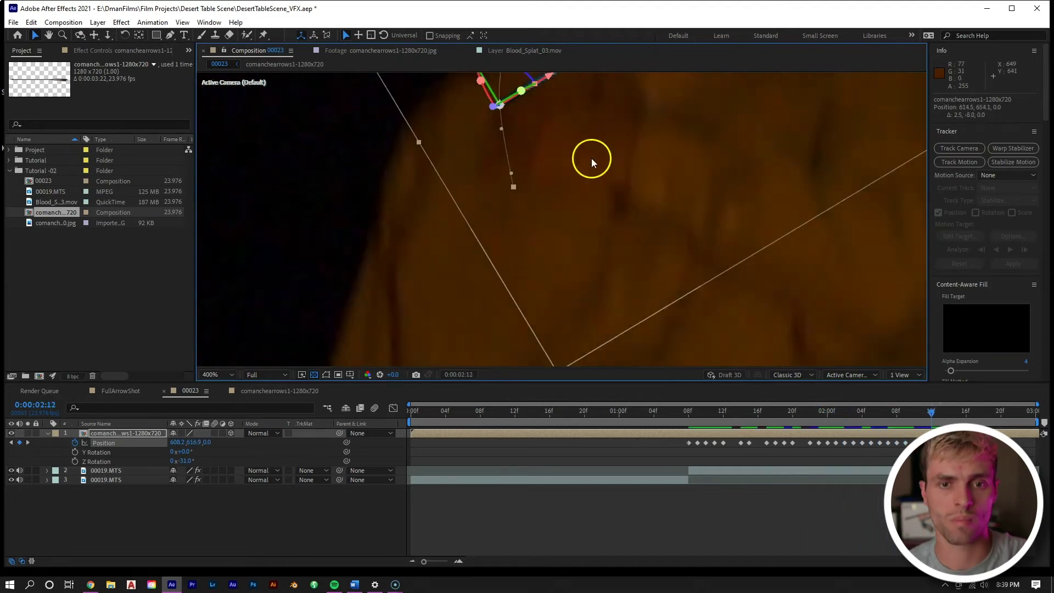
Fit the view, return to 1:08 and preview the tracked arrow.
key("shift+slash")
left_click(690, 413)
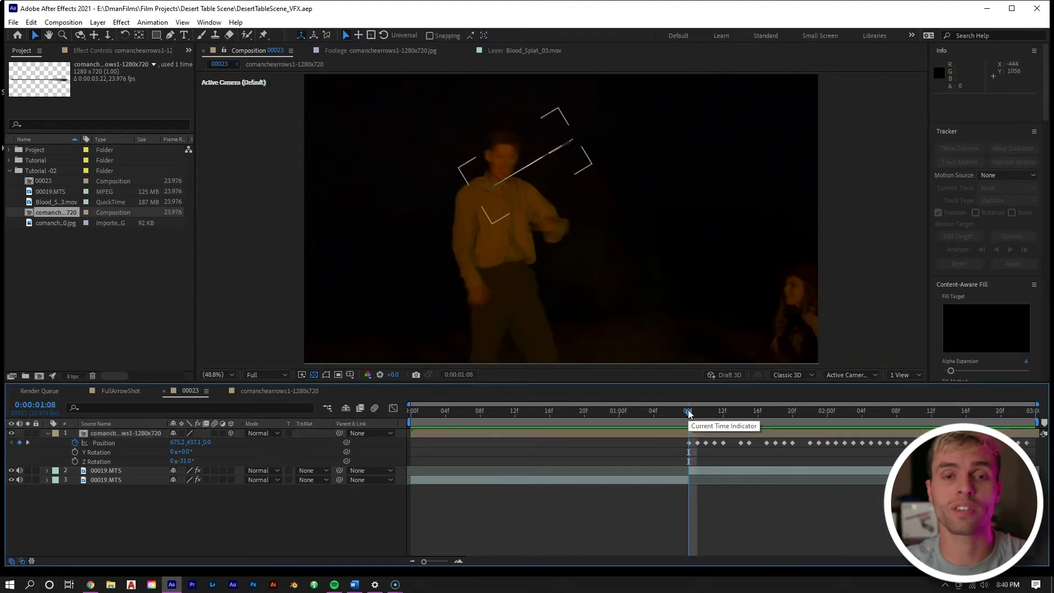
key("space")
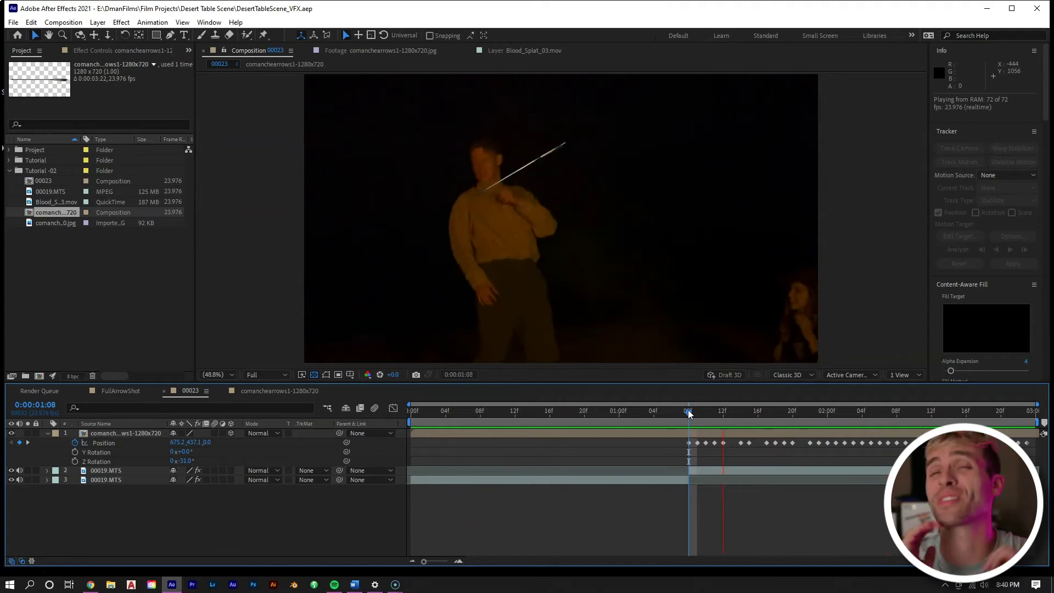
key("space")
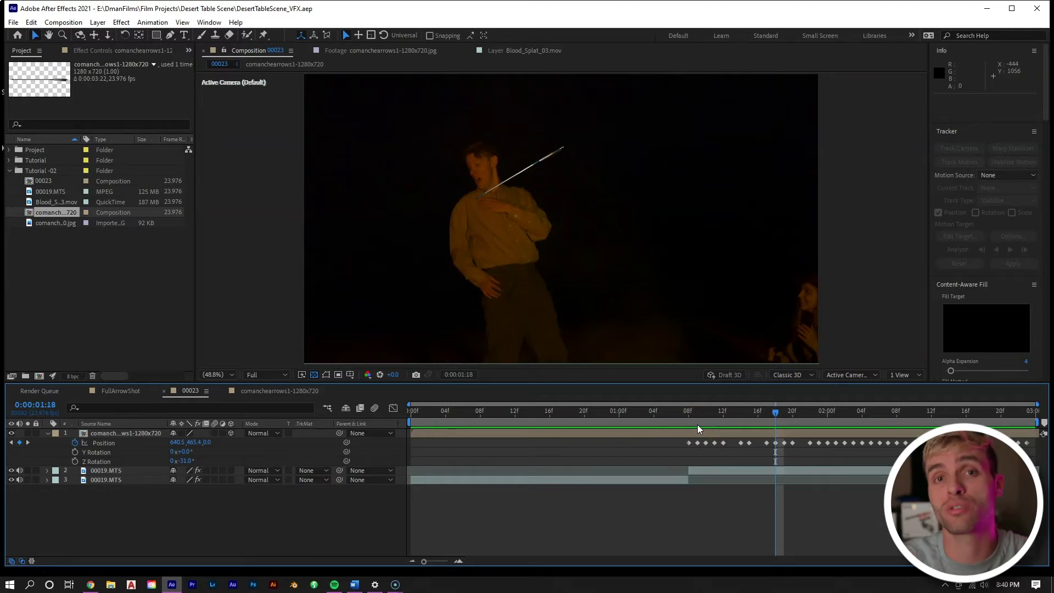
From 1:08, keyframe Y and Z Rotation so the arrow turns with the body, e.g. Z -59° at 2:00.
left_click(690, 426)
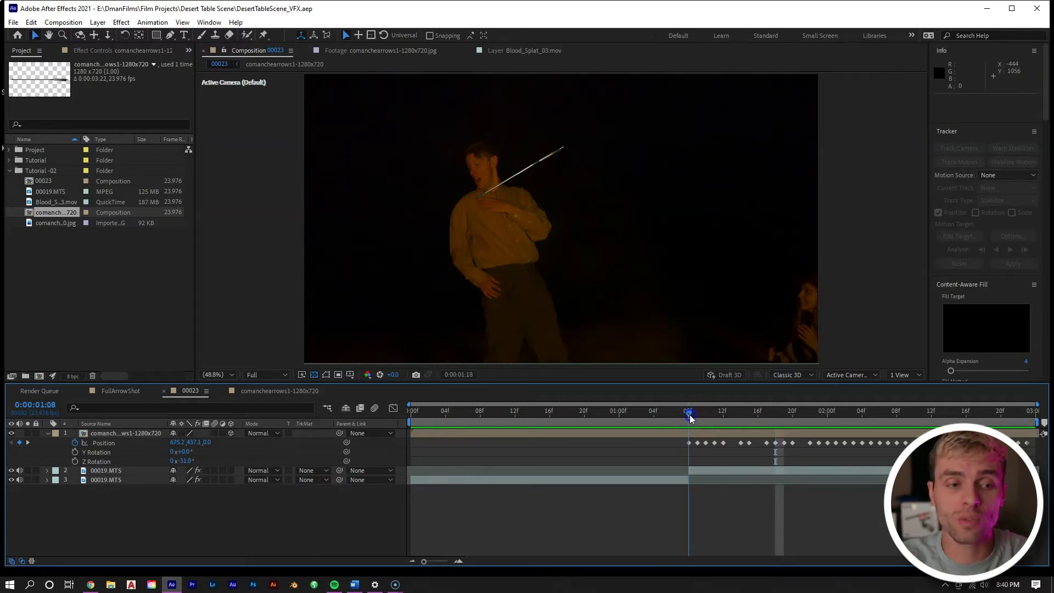
left_click(690, 433)
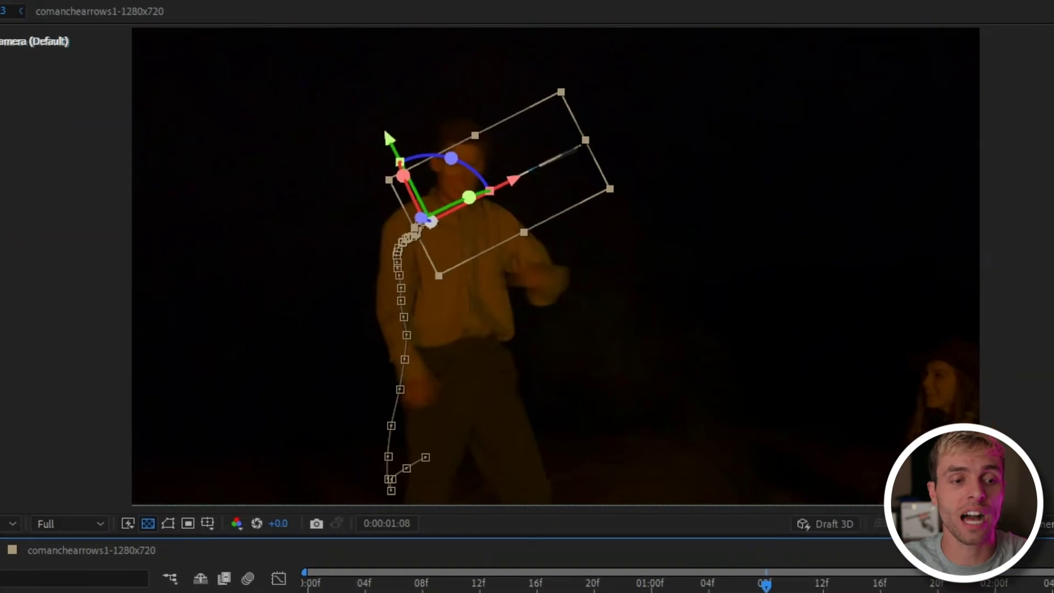
left_click_drag(394, 124, 384, 133)
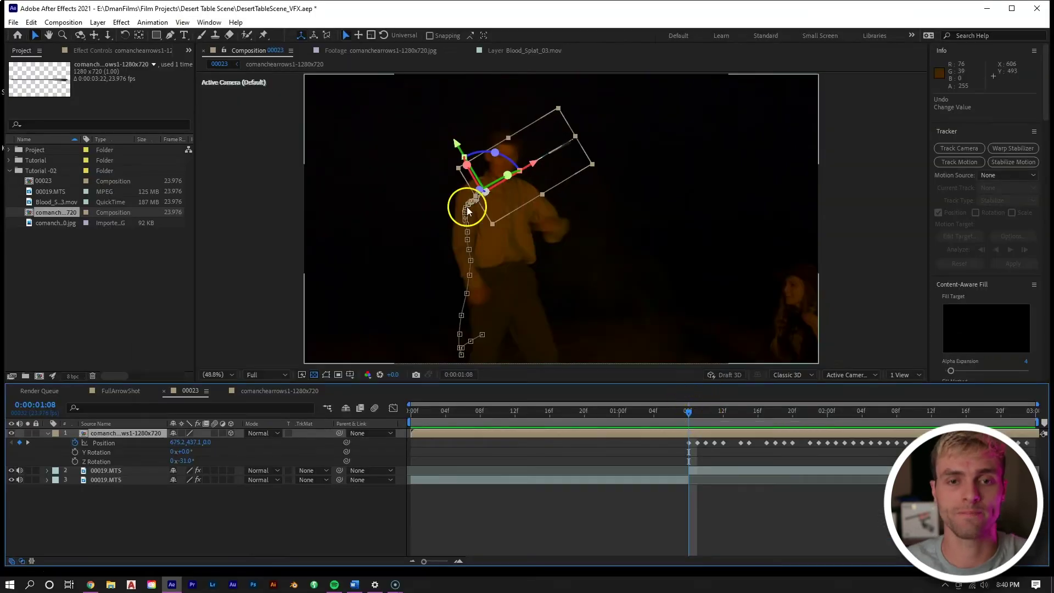
scroll(464, 207, "up", 5)
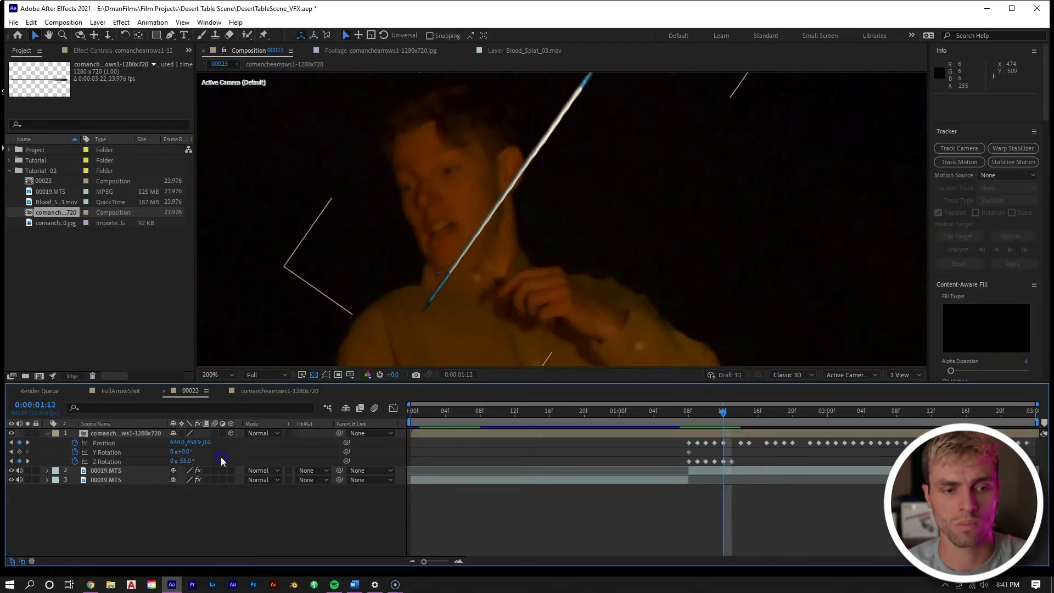
left_click_drag(181, 452, 186, 456)
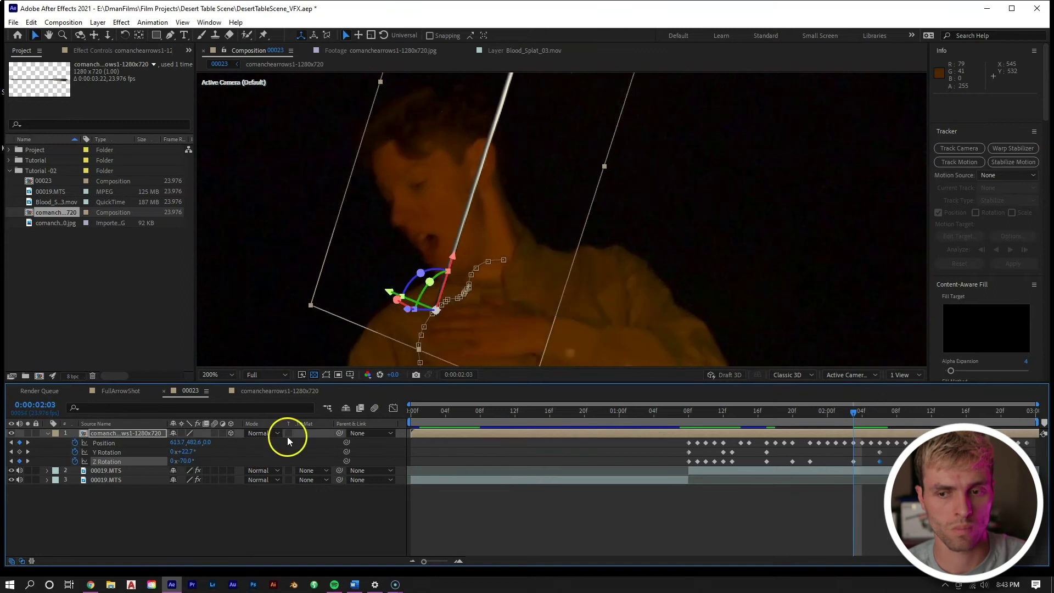
left_click_drag(287, 437, 190, 460)
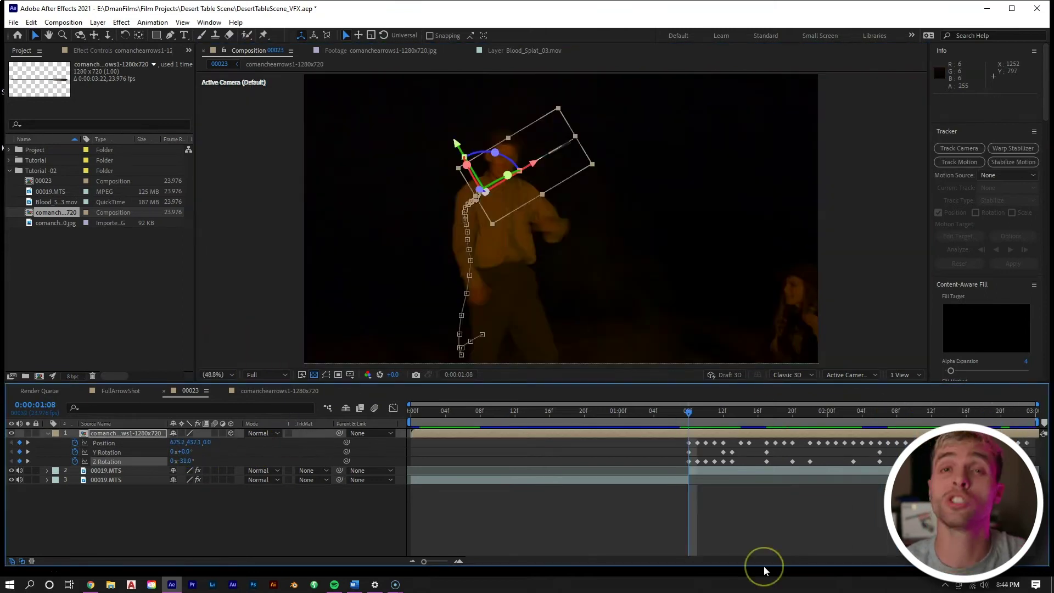
Preview the rotated arrow and turn on motion blur for the arrow layer at frame 1:08.
key("space")
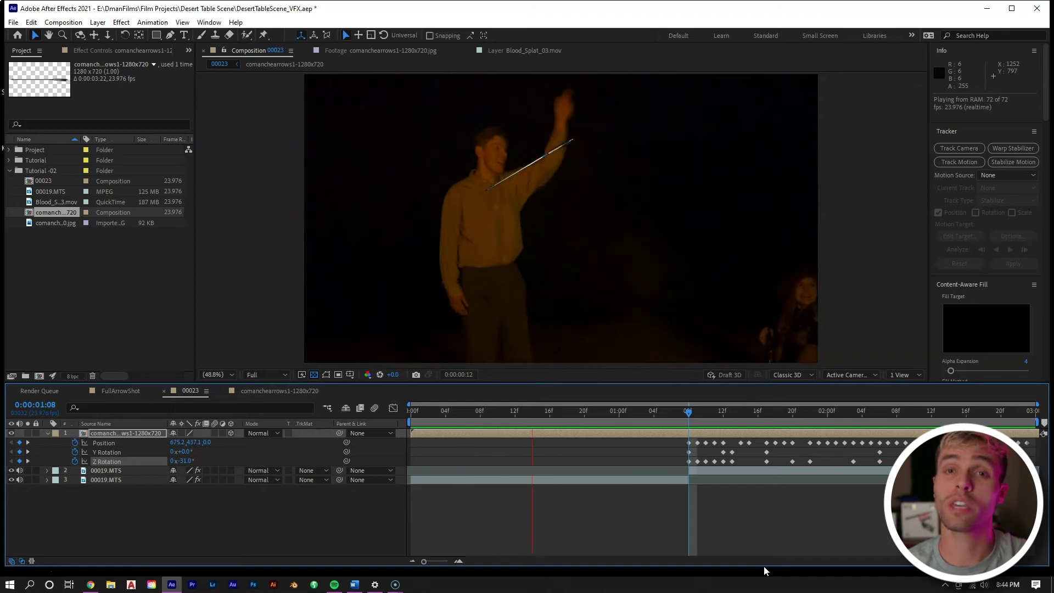
left_click(720, 437)
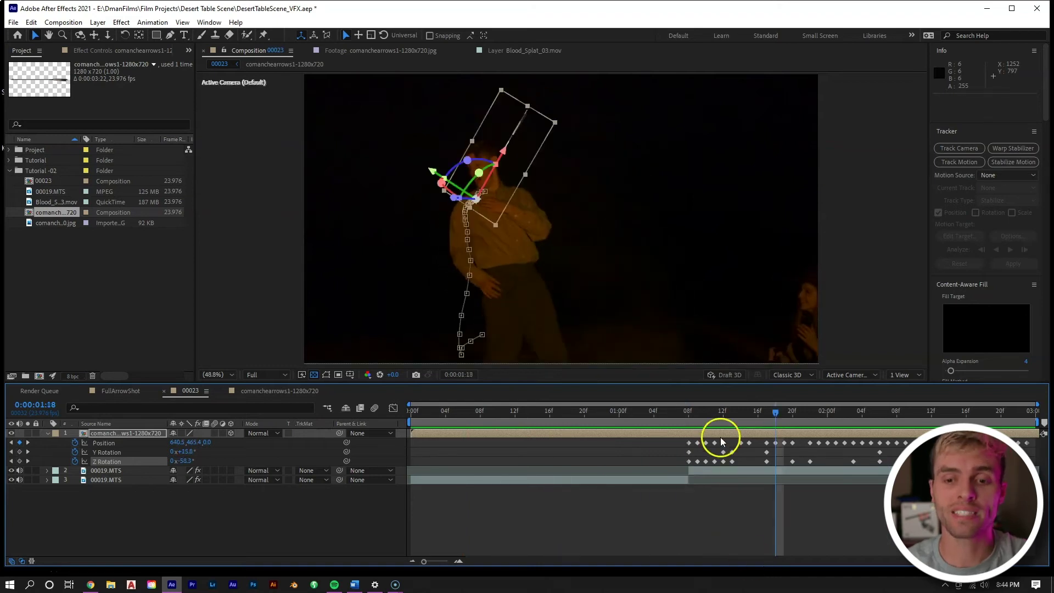
left_click(690, 418)
left_click(215, 433)
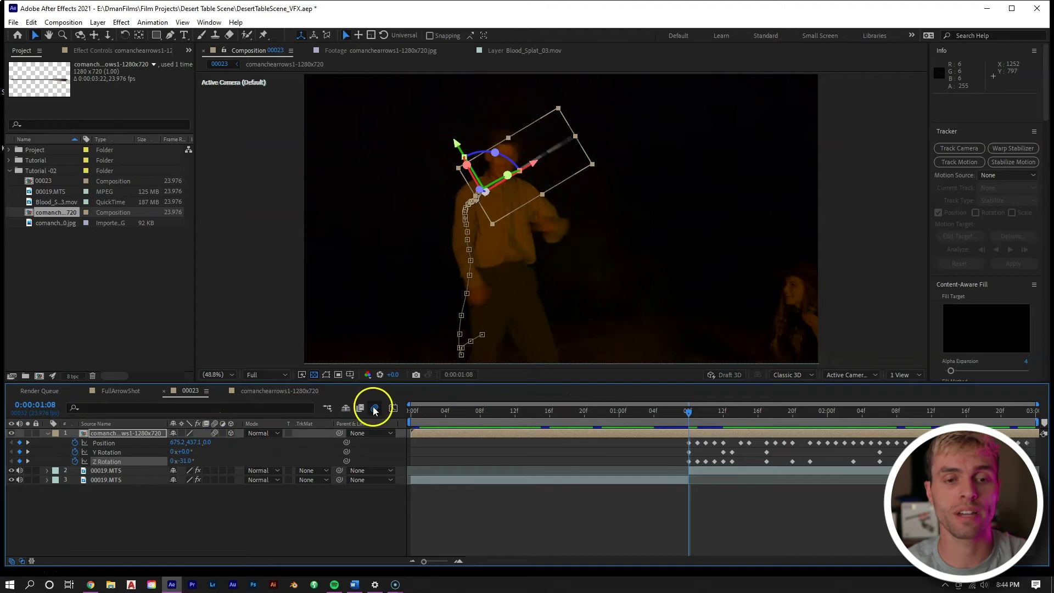
At 1:06, start the arrow off-frame up-right at 1638.4, -62.9, then preview to 0:00:01:20.
key("equal")
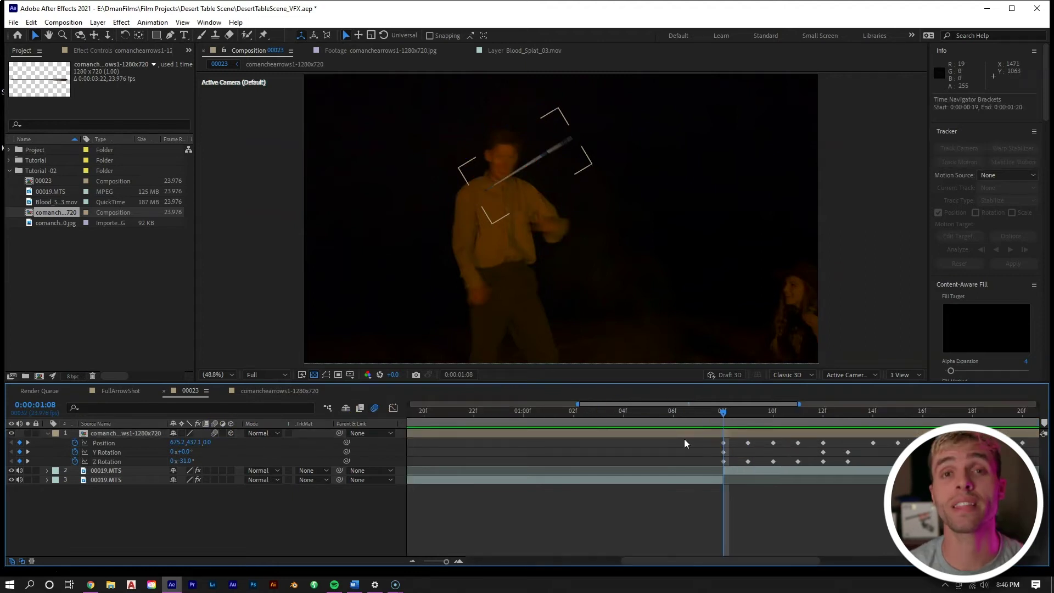
left_click(724, 452)
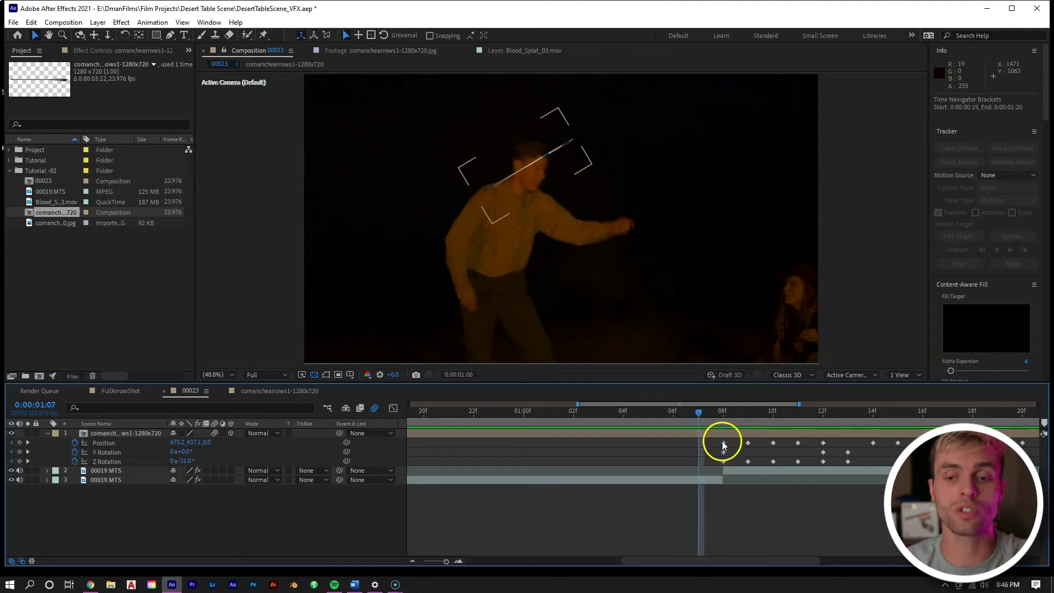
left_click(685, 428)
left_click(684, 428)
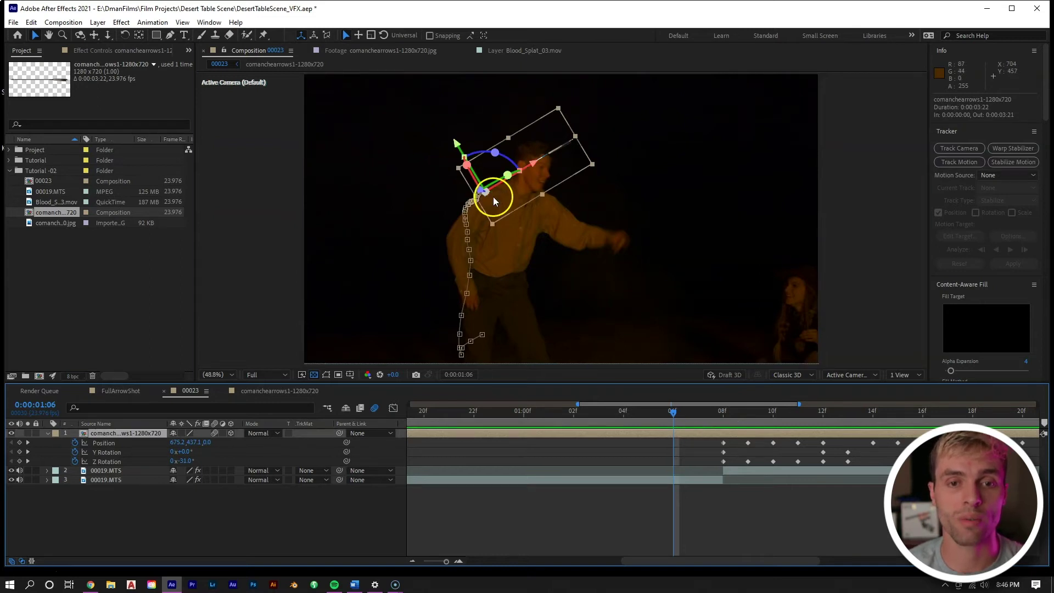
left_click_drag(493, 196, 577, 228)
key("space")
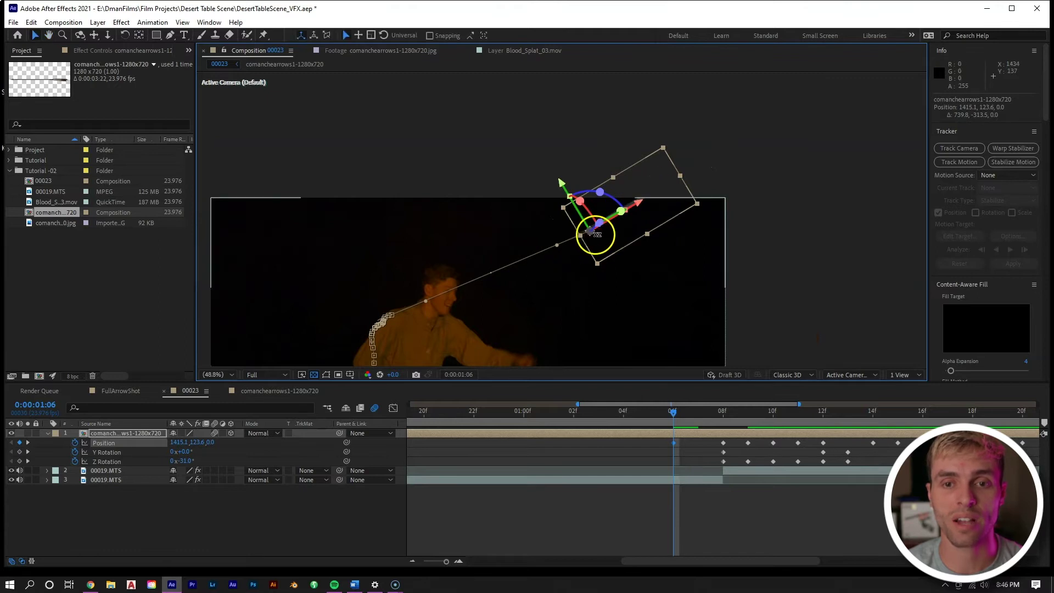
left_click_drag(598, 234, 659, 189)
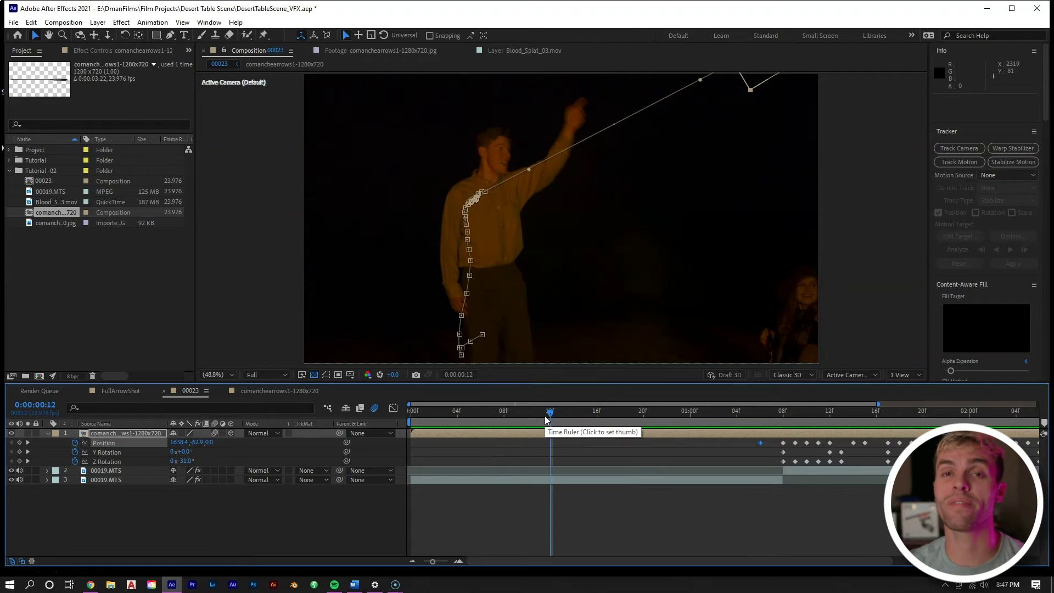
key("space")
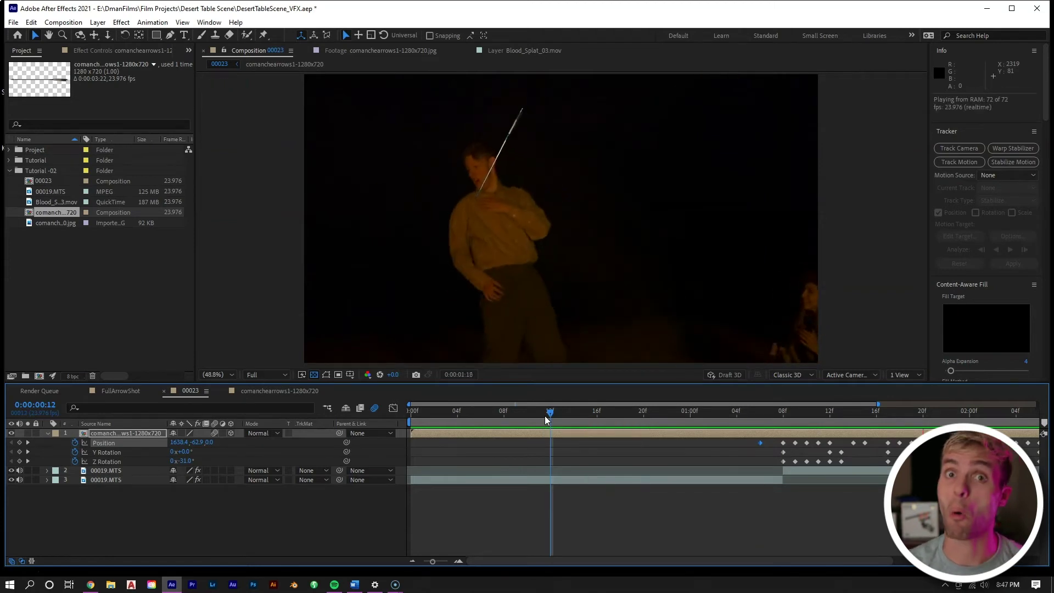
left_click_drag(545, 416, 709, 420)
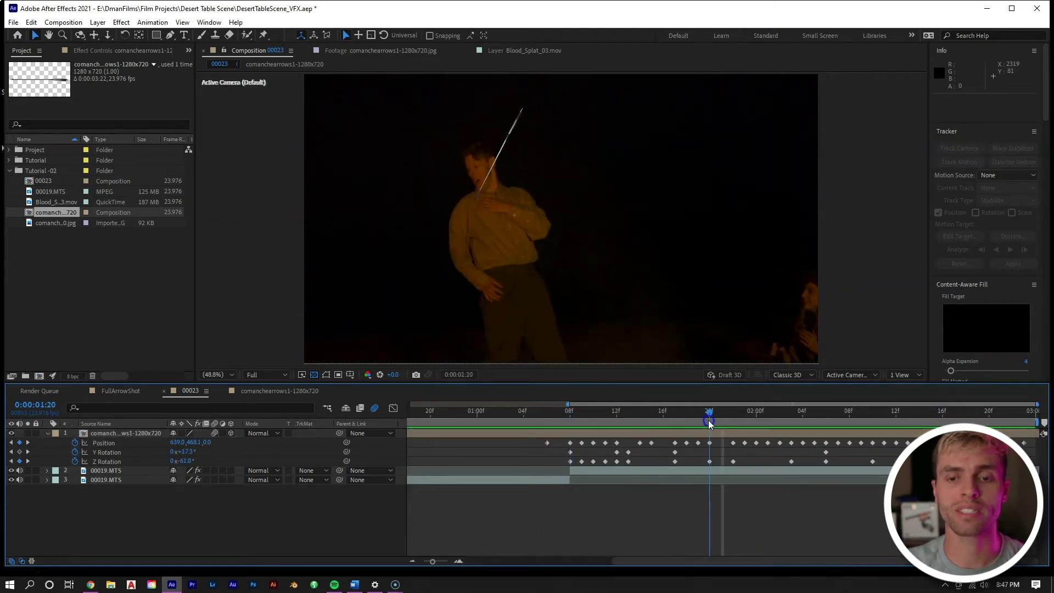
Add Brightness & Contrast to the arrow layer with Brightness -113 and Contrast -39.
left_click(677, 429)
right_click(678, 430)
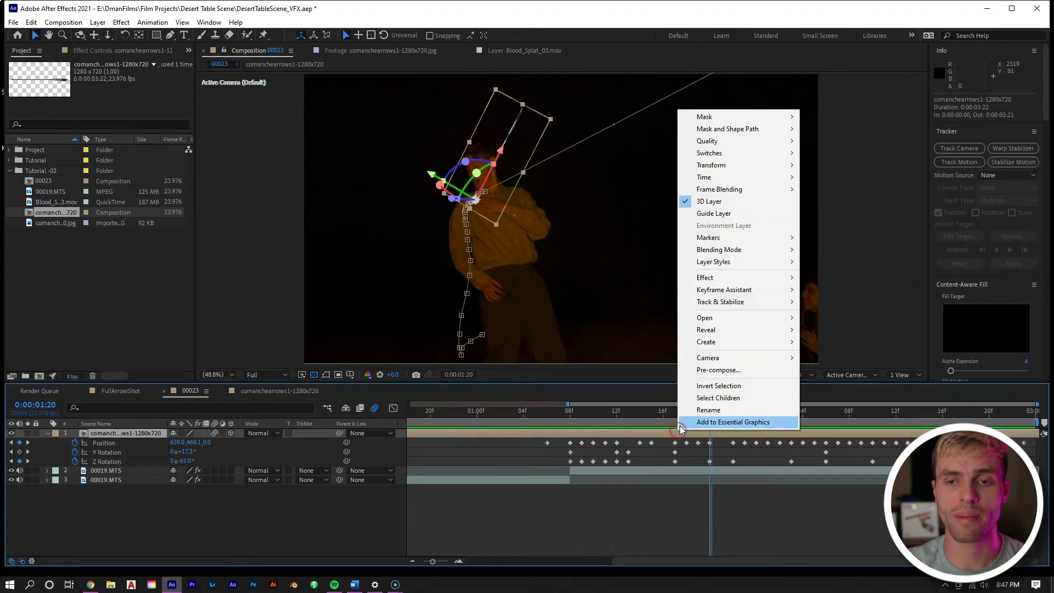
mouse_move(748, 276)
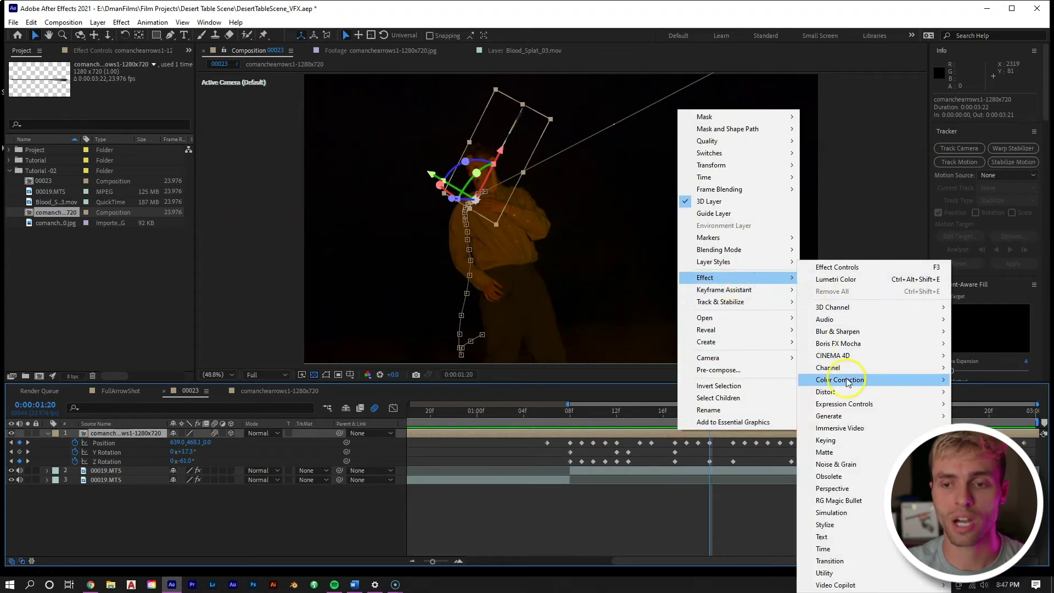
mouse_move(848, 384)
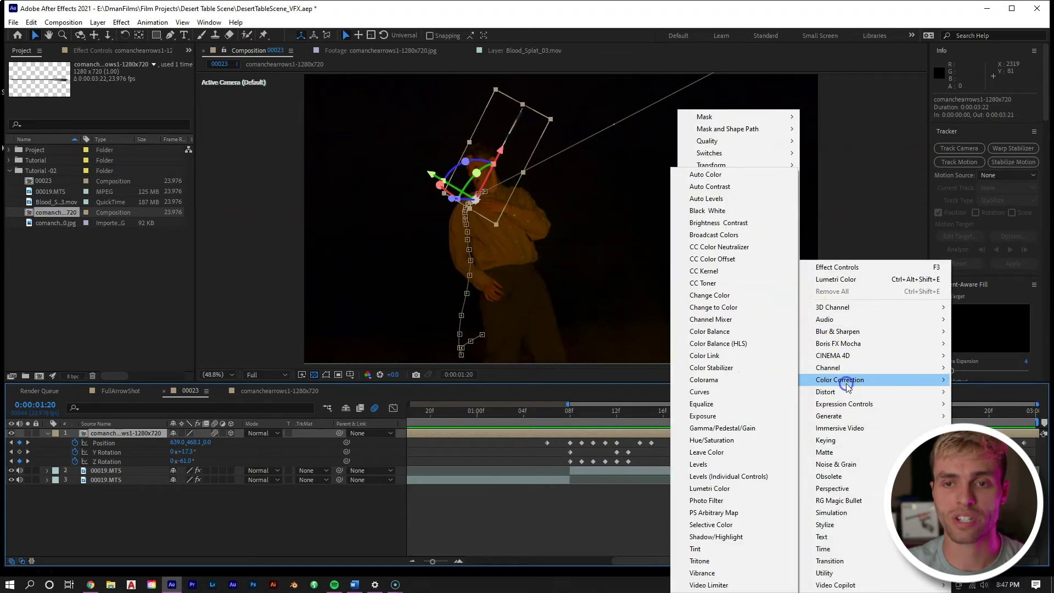
left_click(738, 225)
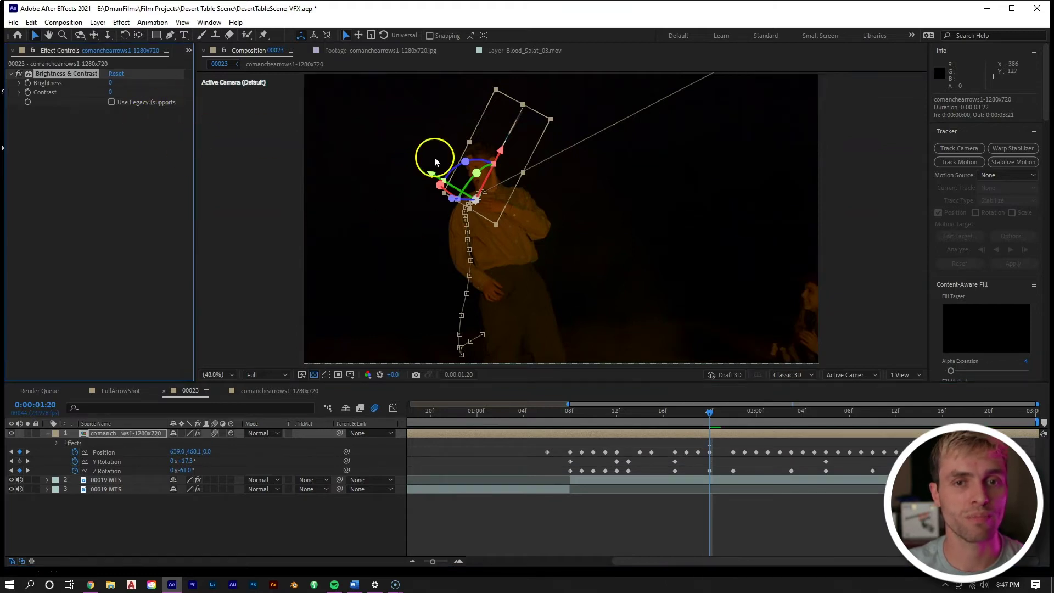
key("period")
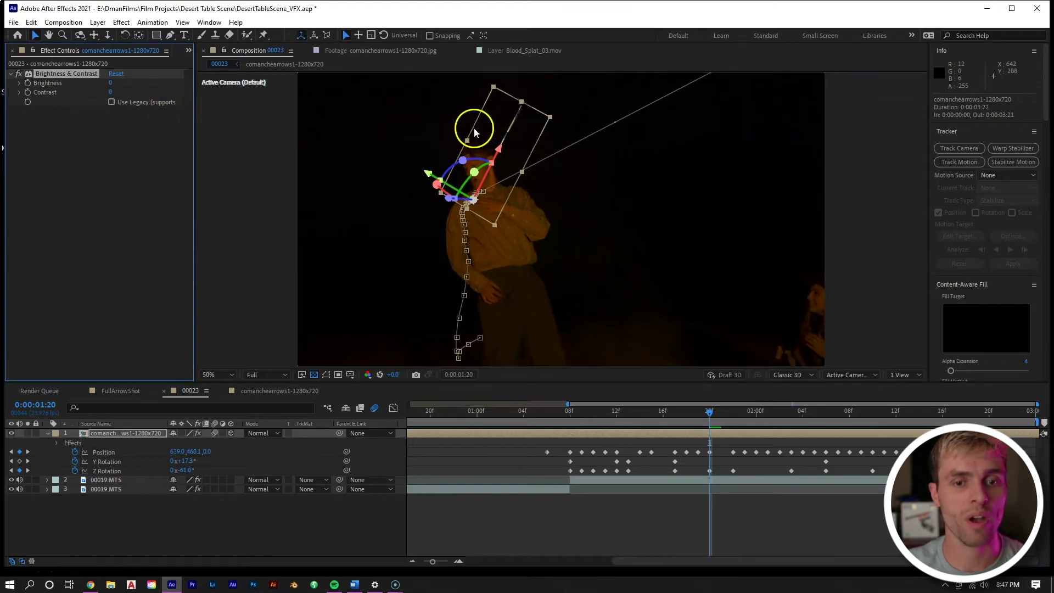
left_click(446, 456)
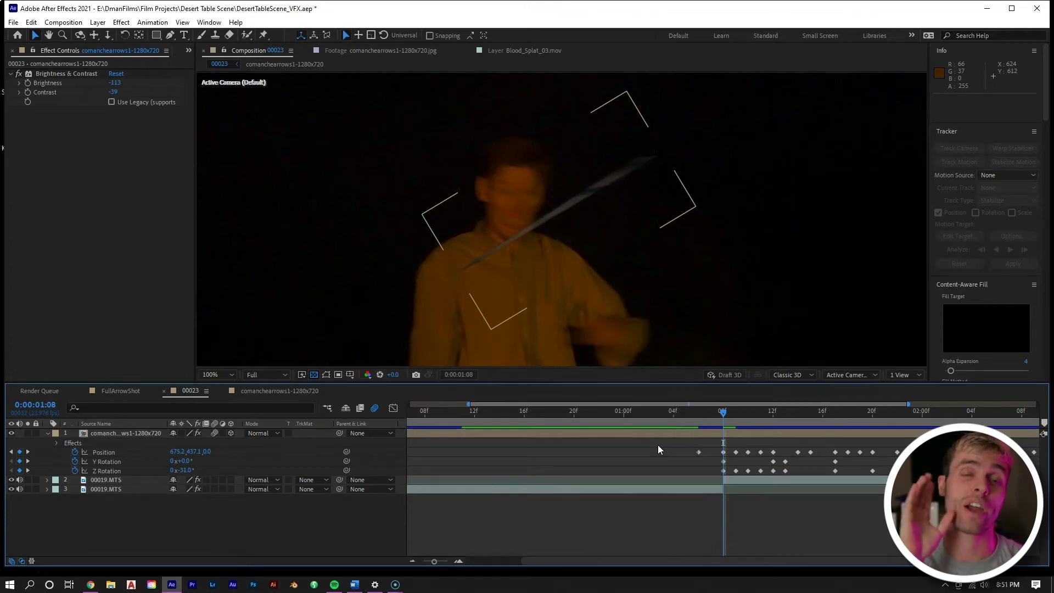
left_click(647, 435)
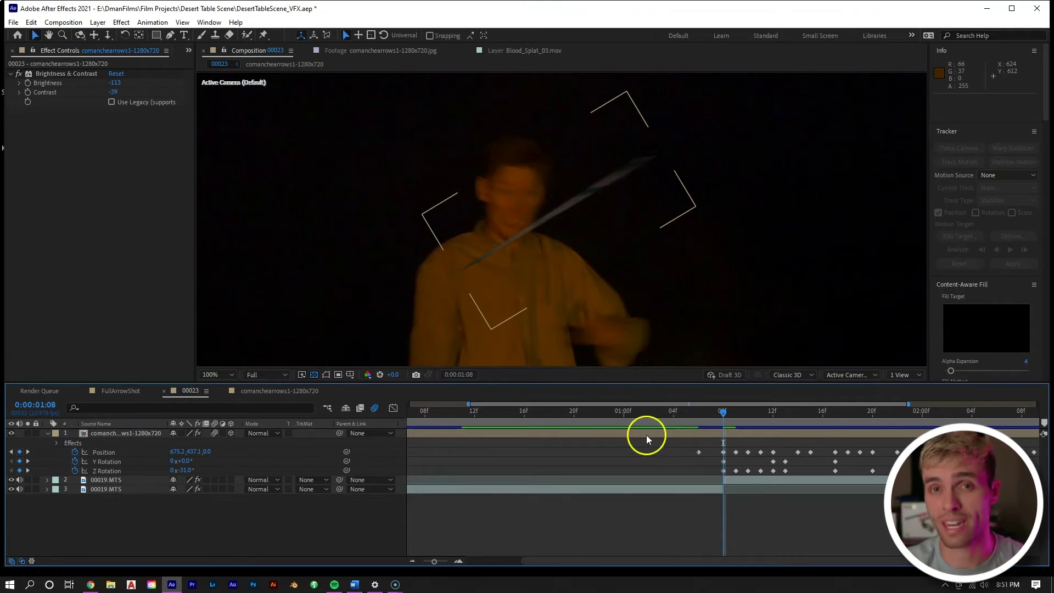
Duplicate the arrow layer and pre-compose the copy, moving all attributes, as 'Arrow Shadow'.
left_click(678, 433)
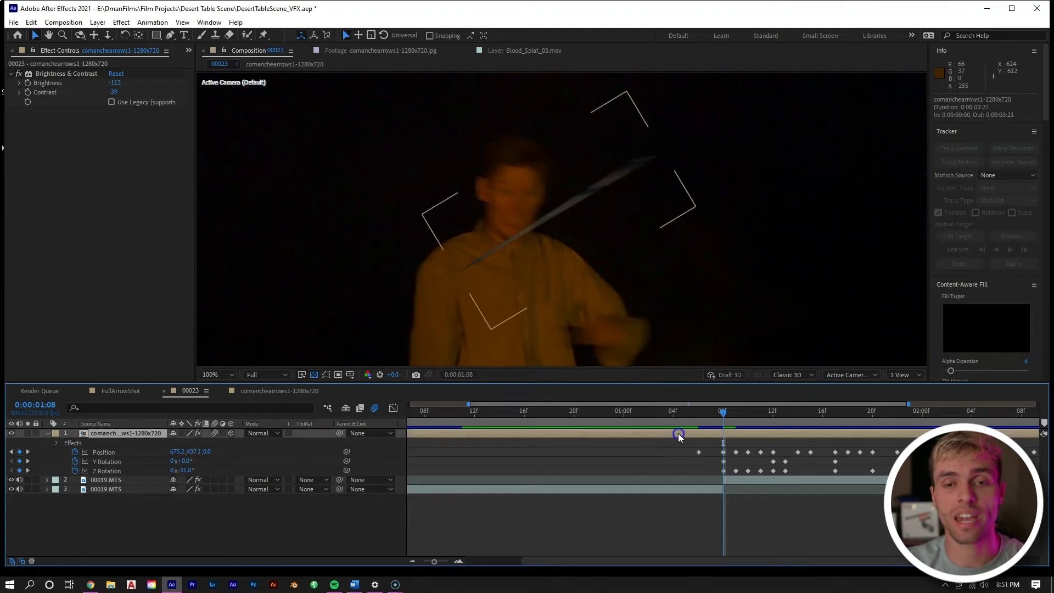
key("ctrl+d")
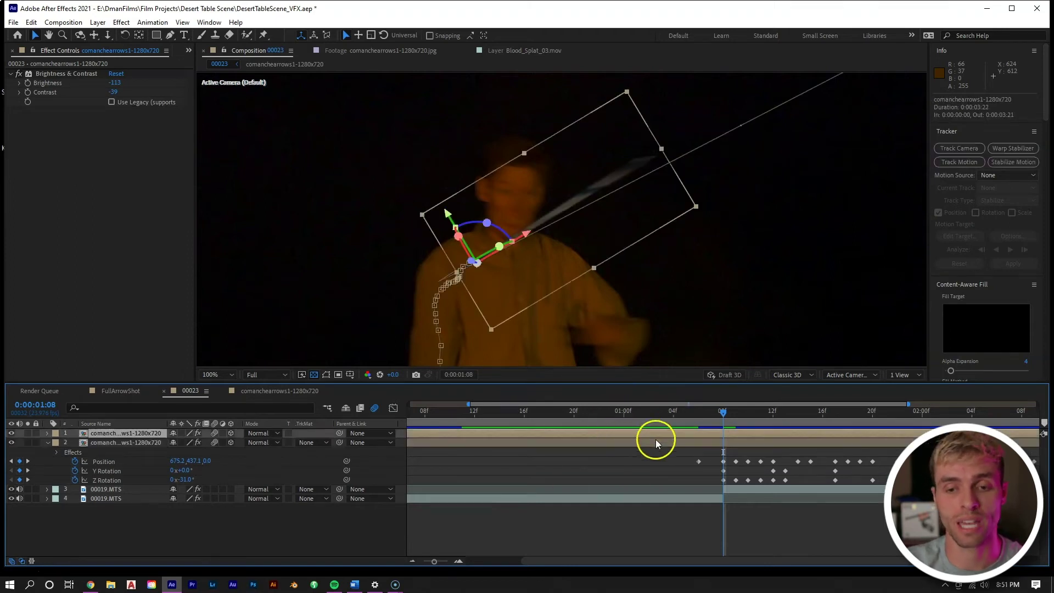
right_click(701, 445)
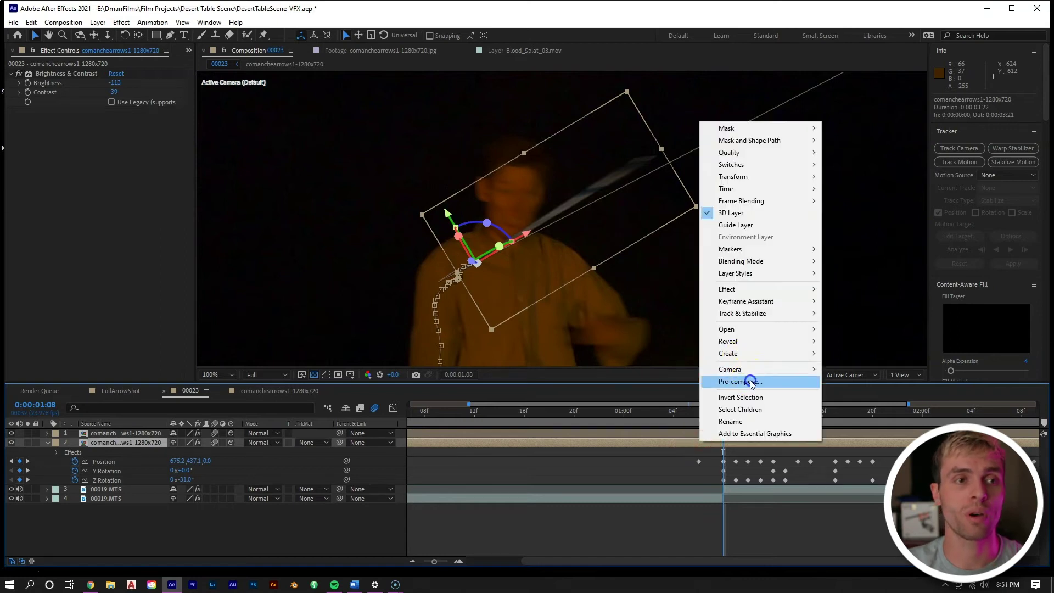
left_click(747, 376)
left_click(128, 165)
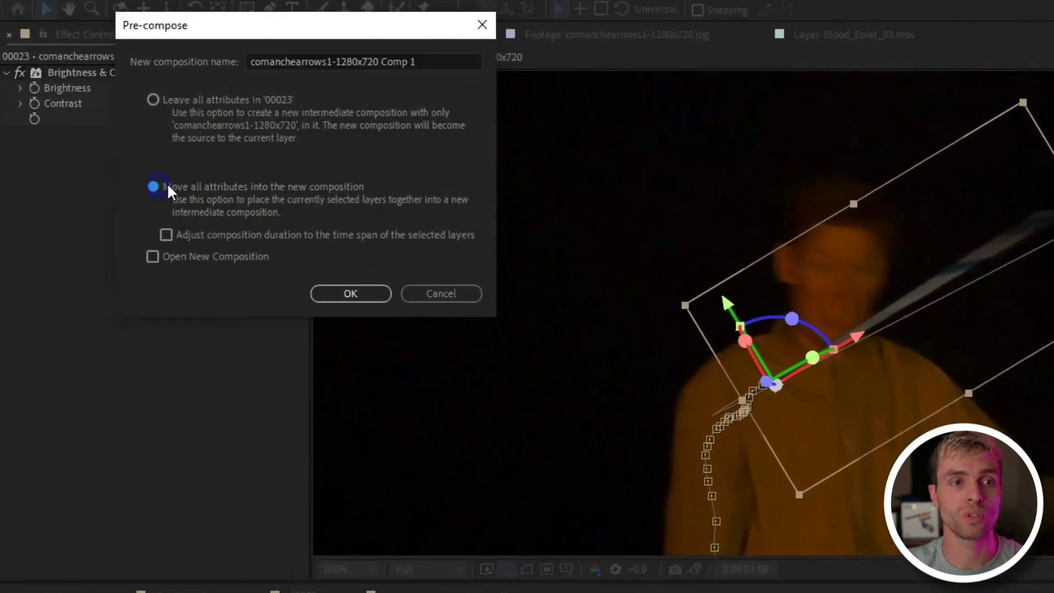
left_click(358, 58)
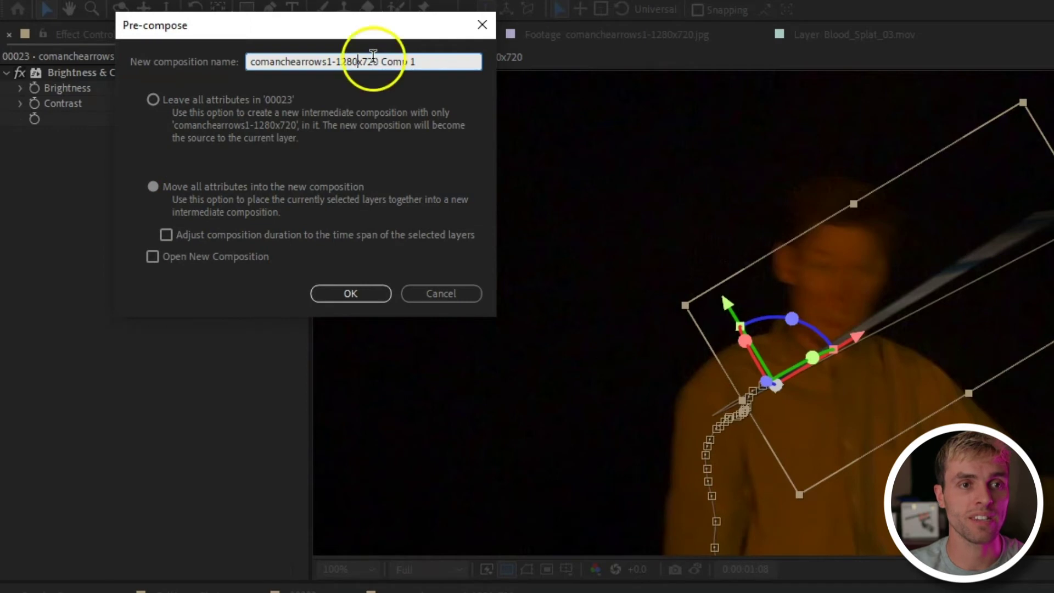
left_click_drag(440, 63, 244, 63)
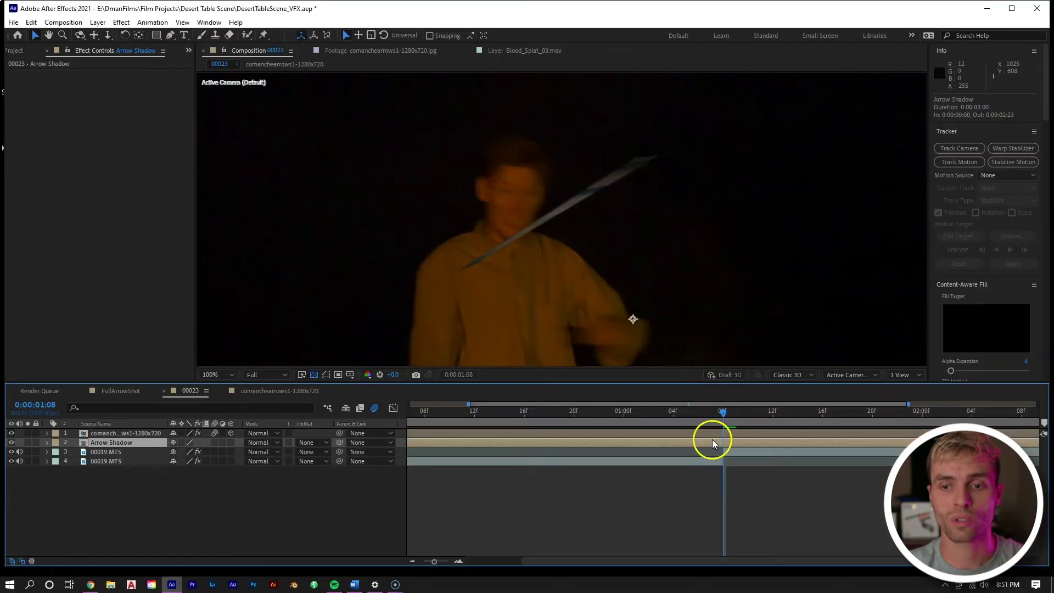
Add a Fill effect to Arrow Shadow and set its colour to black.
right_click(716, 440)
left_click(789, 289)
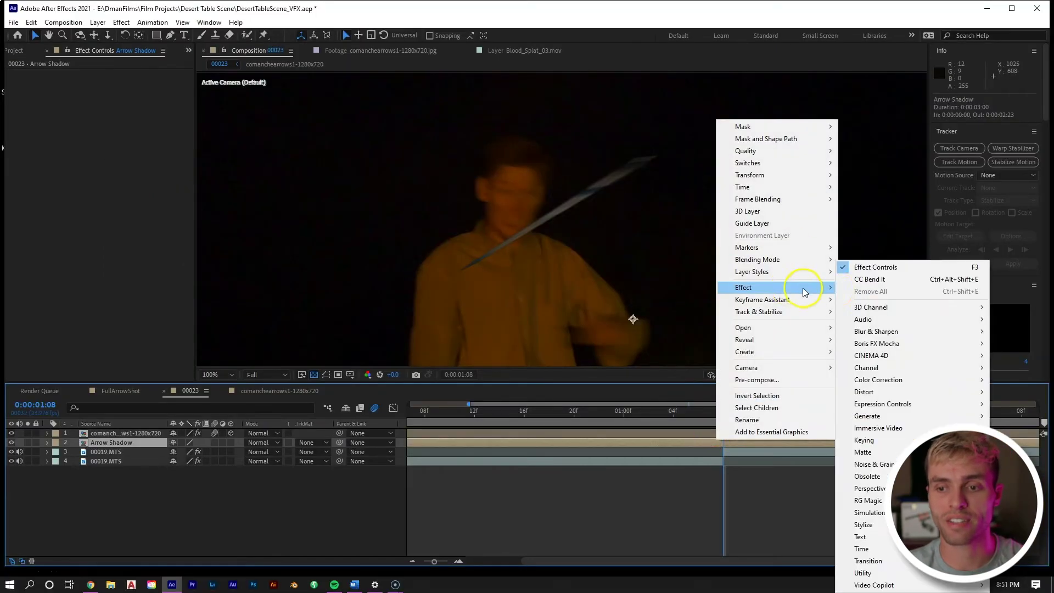
left_click(890, 416)
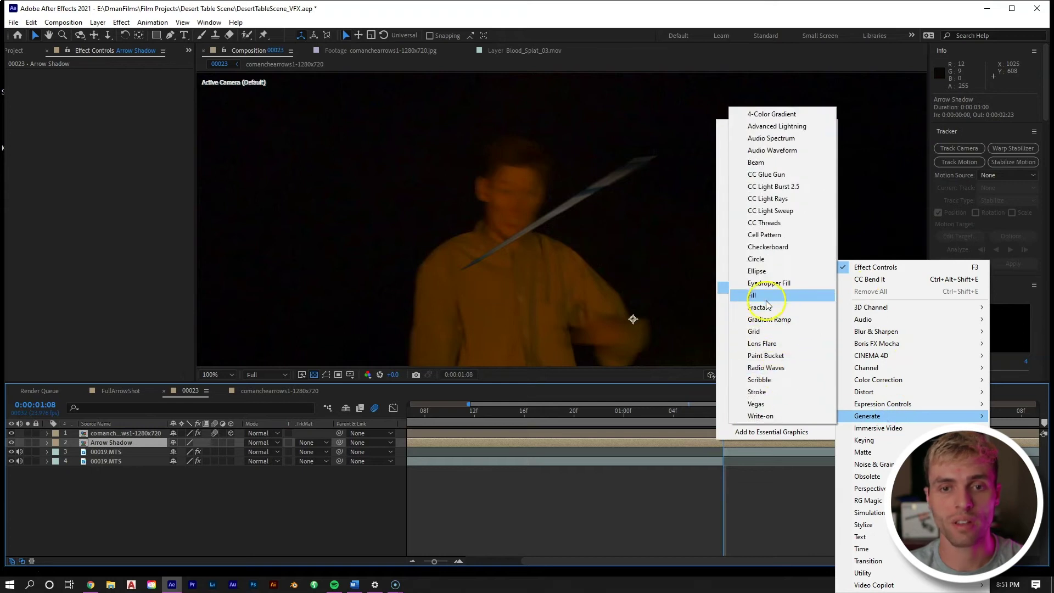
left_click(758, 295)
left_click(114, 102)
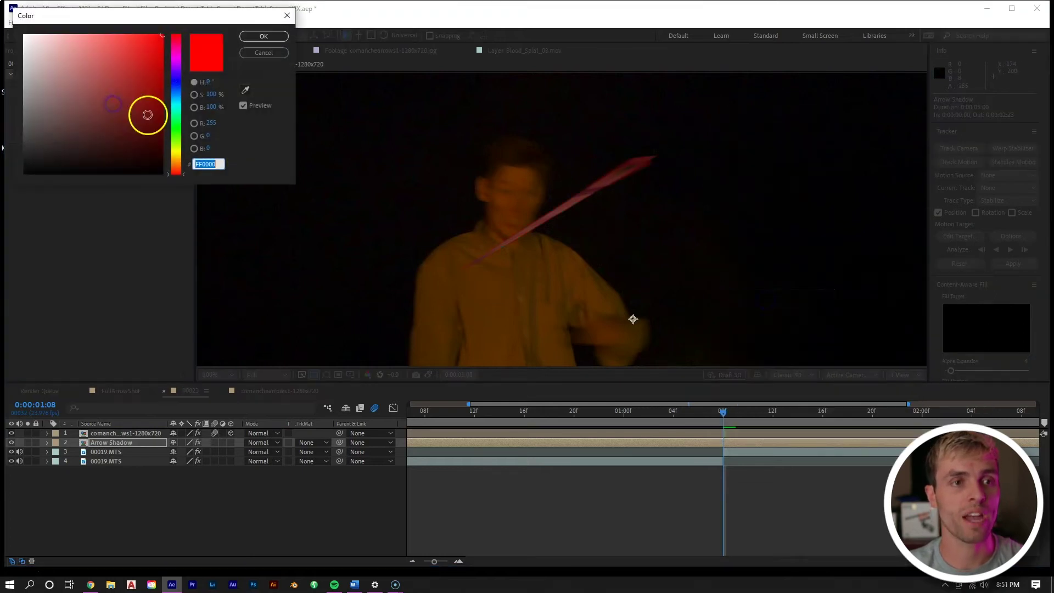
left_click_drag(146, 113, 189, 196)
left_click(262, 33)
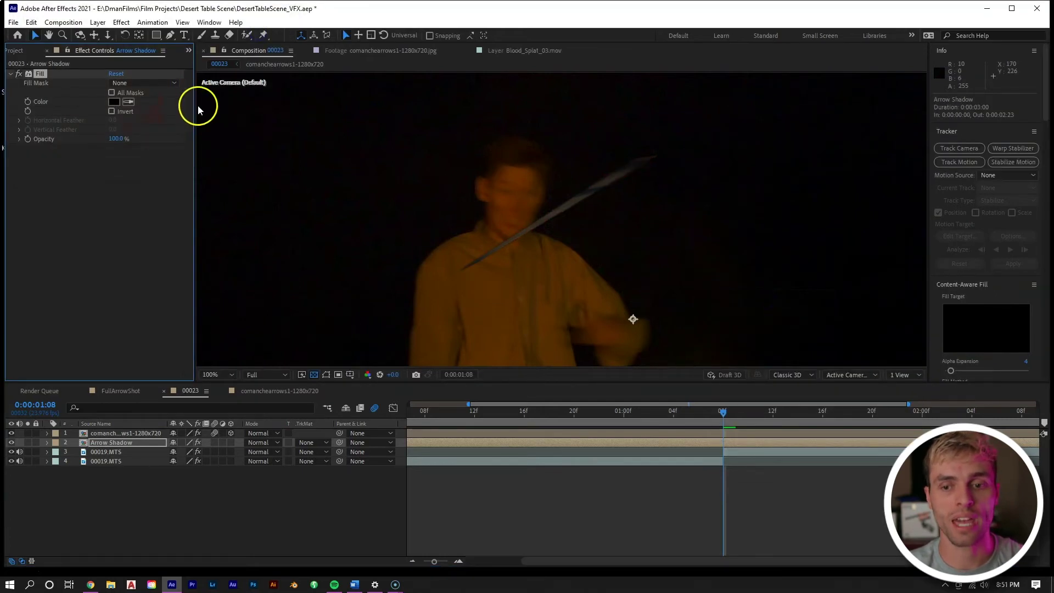
left_click(741, 479)
left_click(730, 444)
Apply CC Bend It to Arrow Shadow, starting at the chest entry and ending at the arrow's tail.
right_click(729, 443)
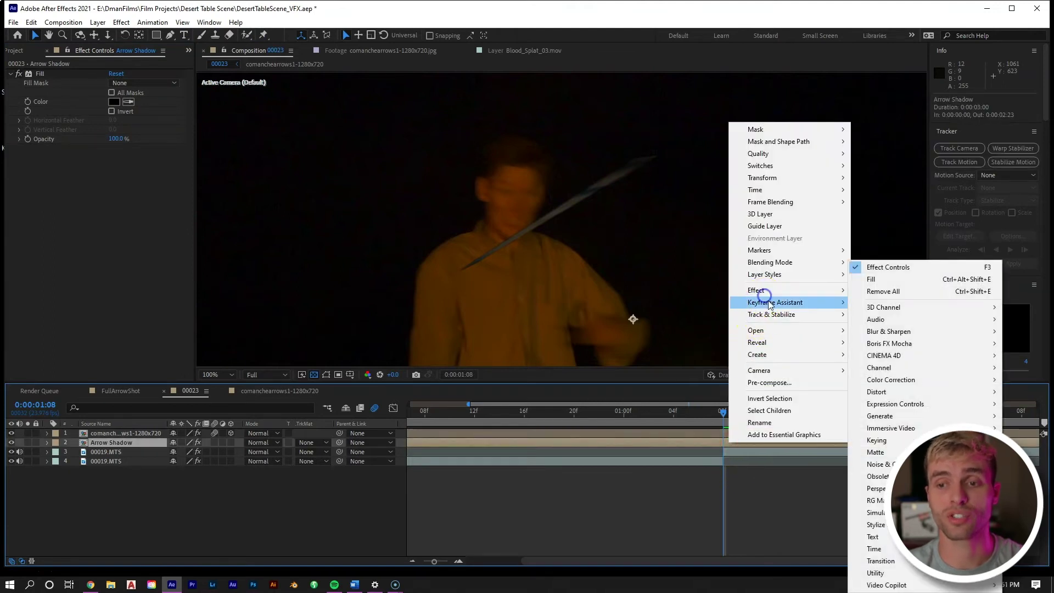
left_click(895, 392)
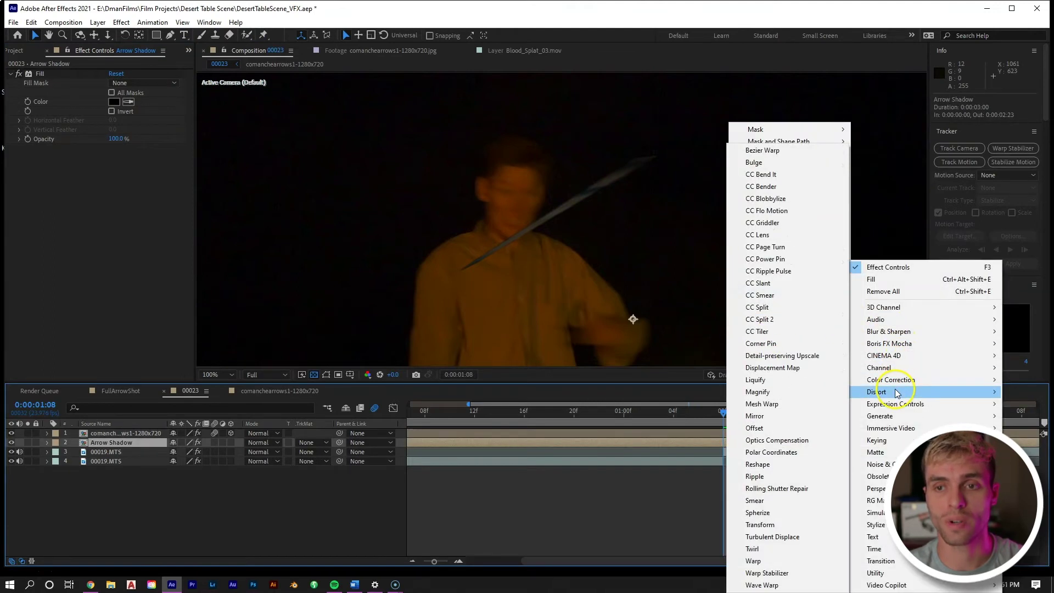
left_click(801, 173)
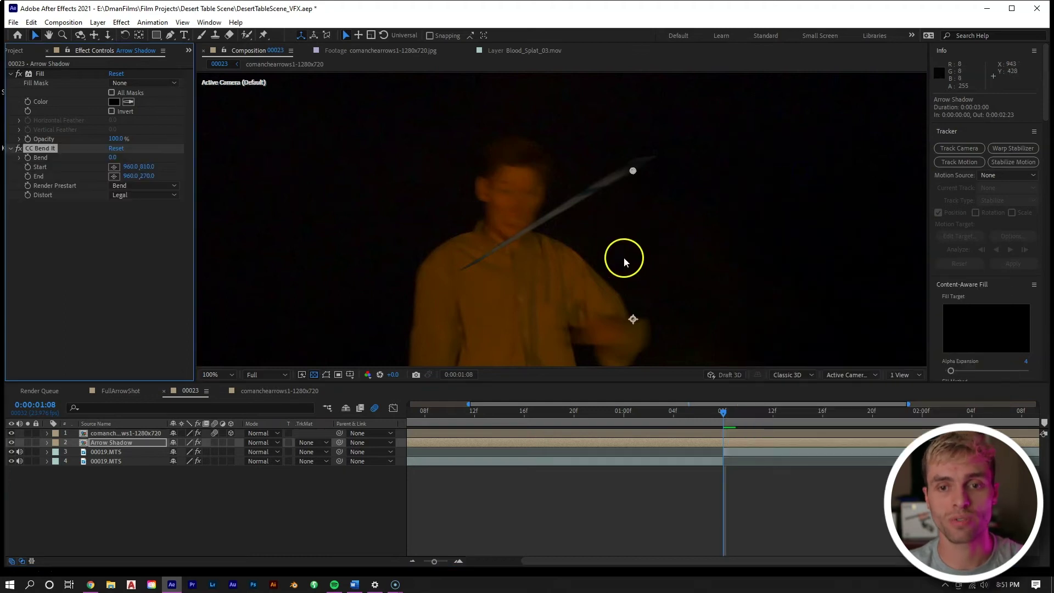
scroll(625, 259, "down", 4)
left_click_drag(582, 285, 578, 281)
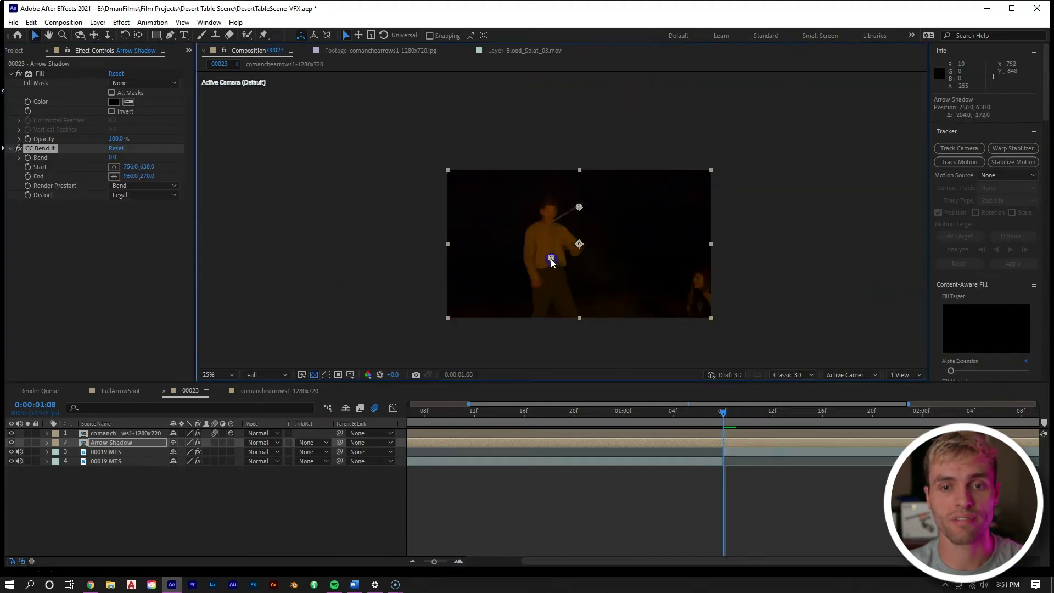
scroll(558, 227, "up", 4)
left_click_drag(495, 343, 546, 309)
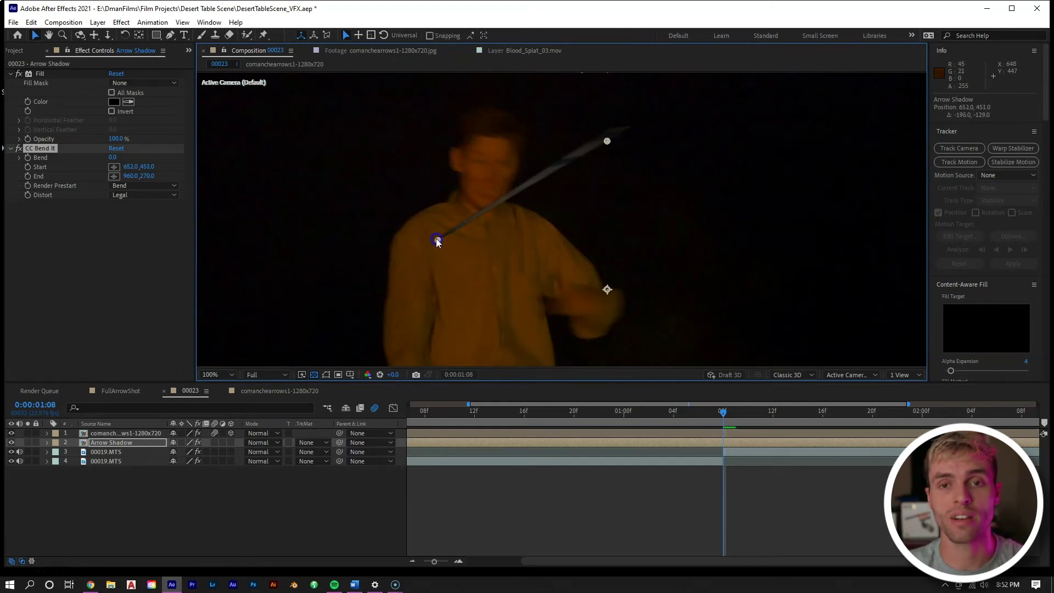
left_click_drag(607, 142, 615, 135)
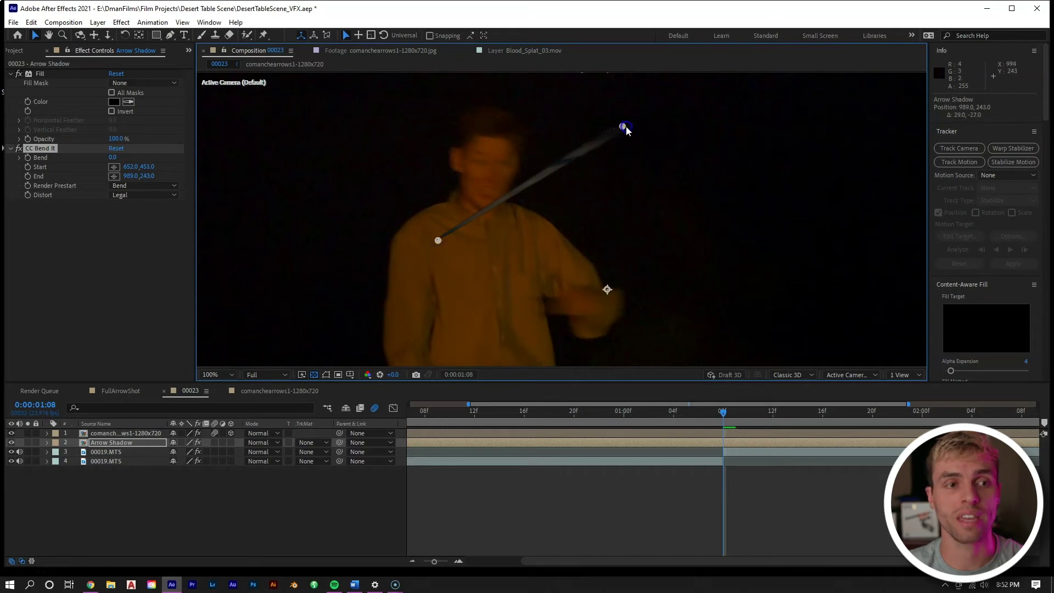
left_click(182, 207)
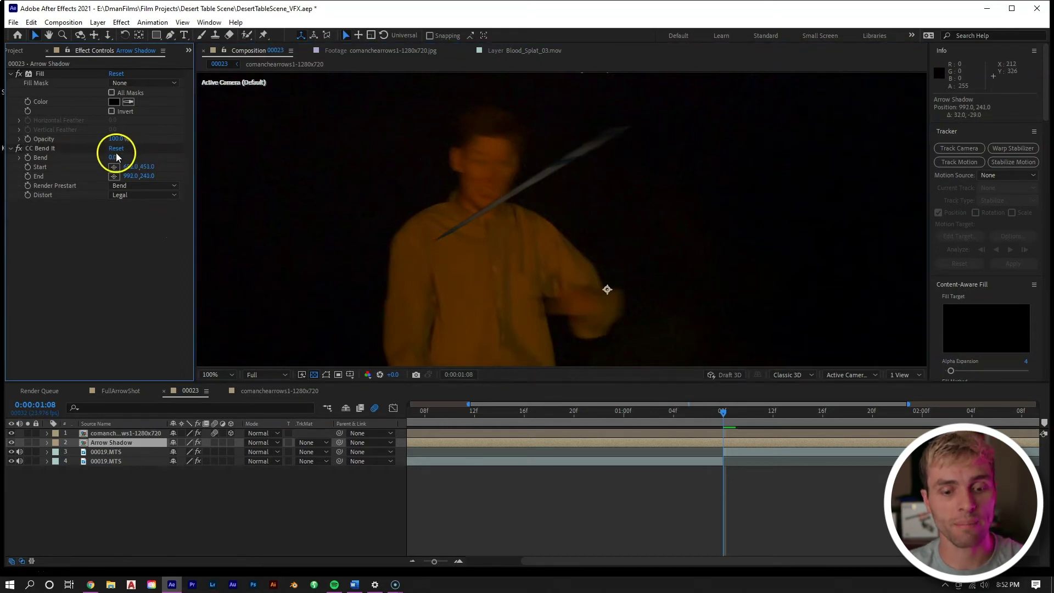
Set the CC Bend It Bend amount to -15 and inspect the bent shadow up close.
type("-15")
key("Return")
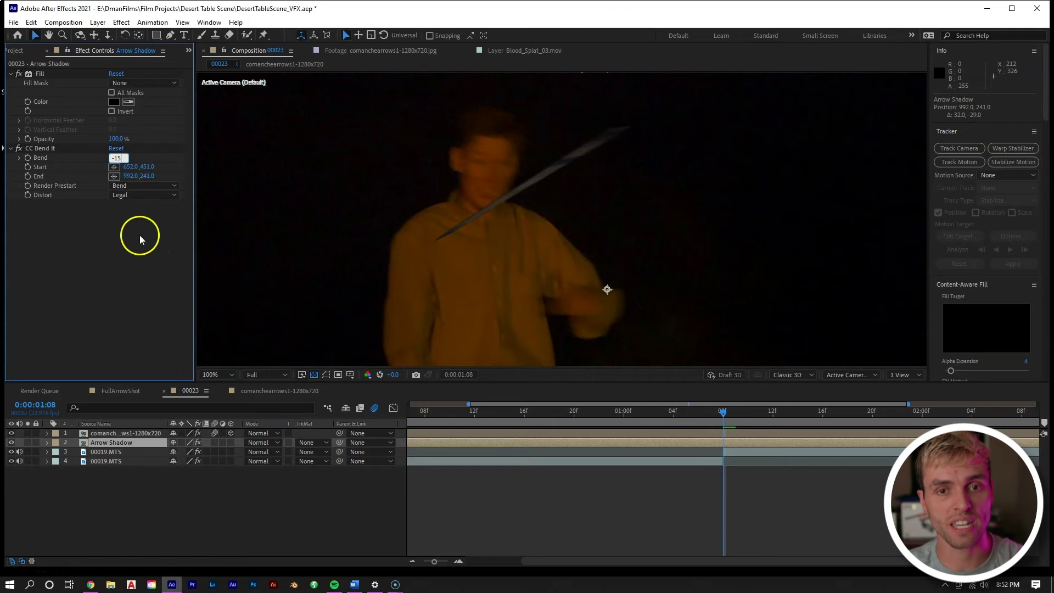
key("period")
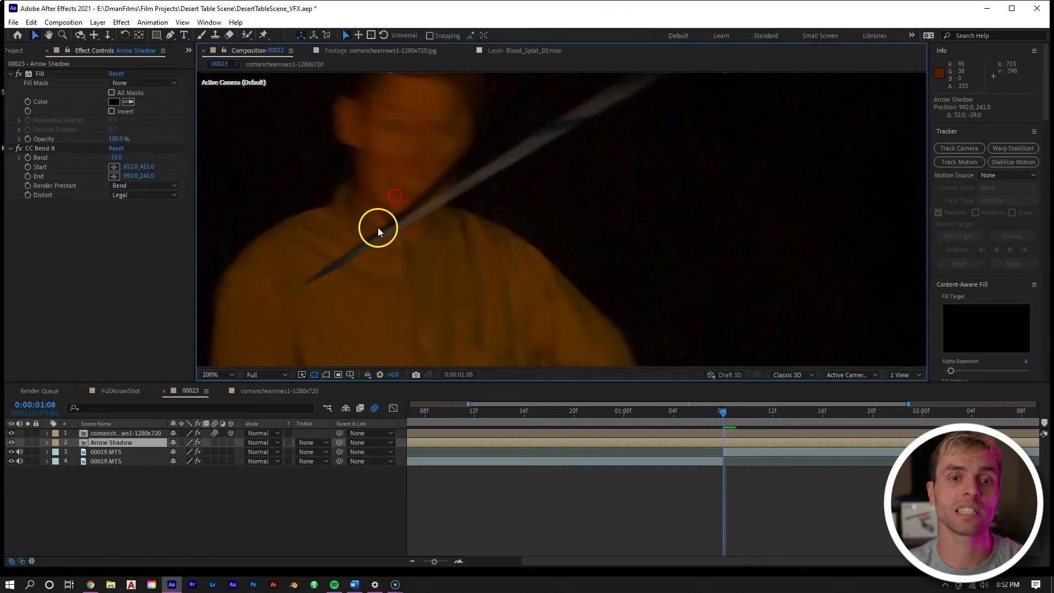
scroll(376, 228, "up", 3)
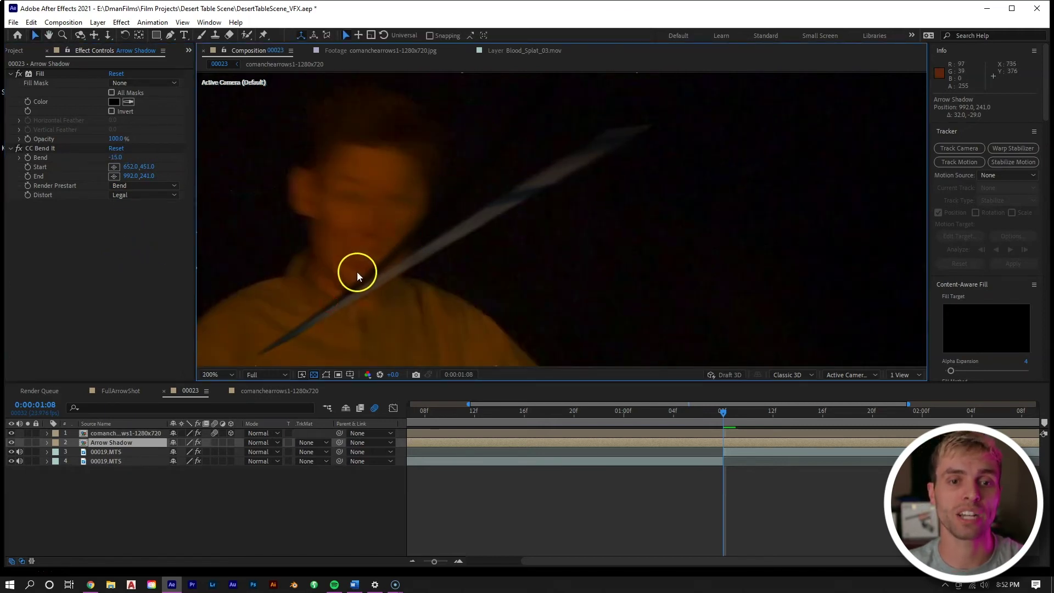
key("comma")
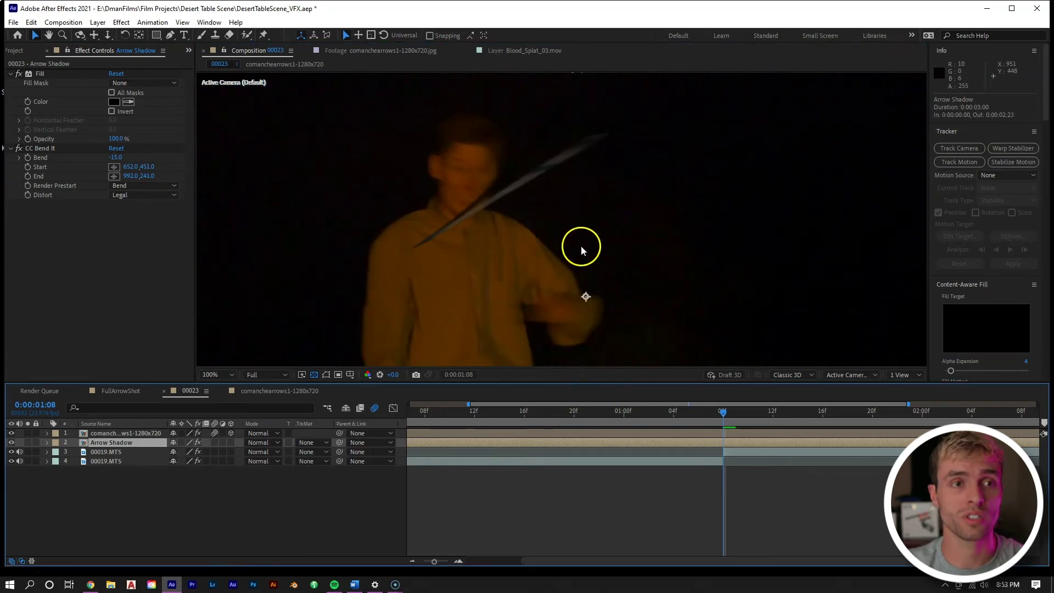
Move the shadow's anchor point to the arrow's chest entry and rotate it to -15°.
left_click(139, 34)
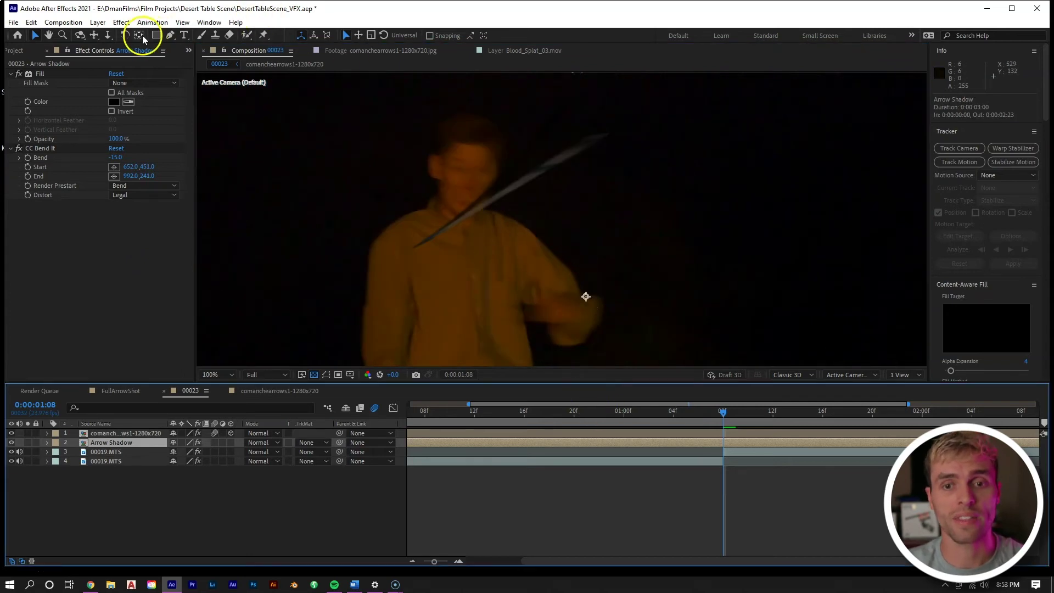
left_click_drag(571, 297, 418, 248)
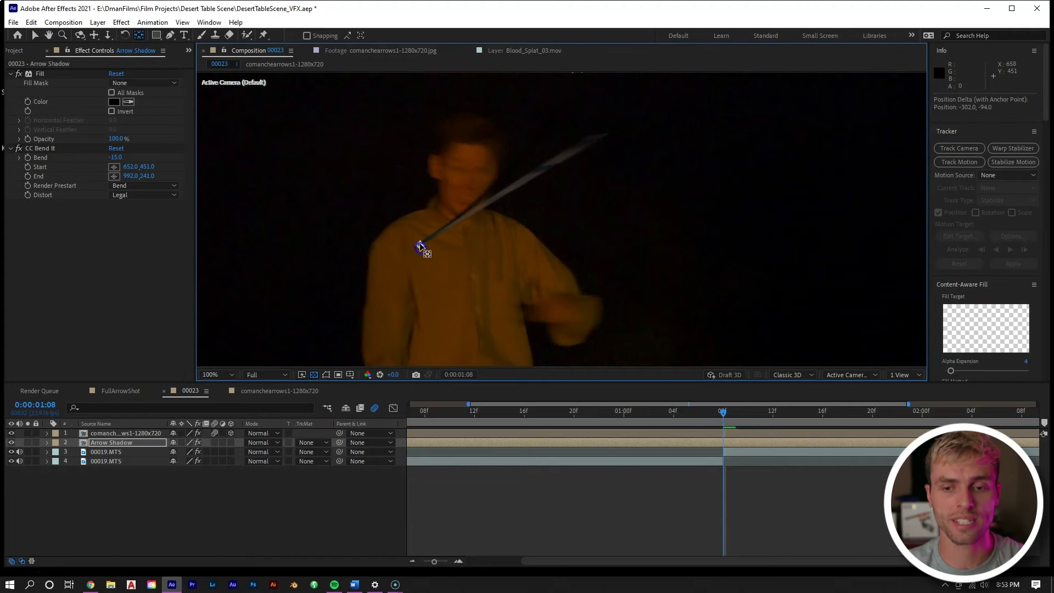
key("r")
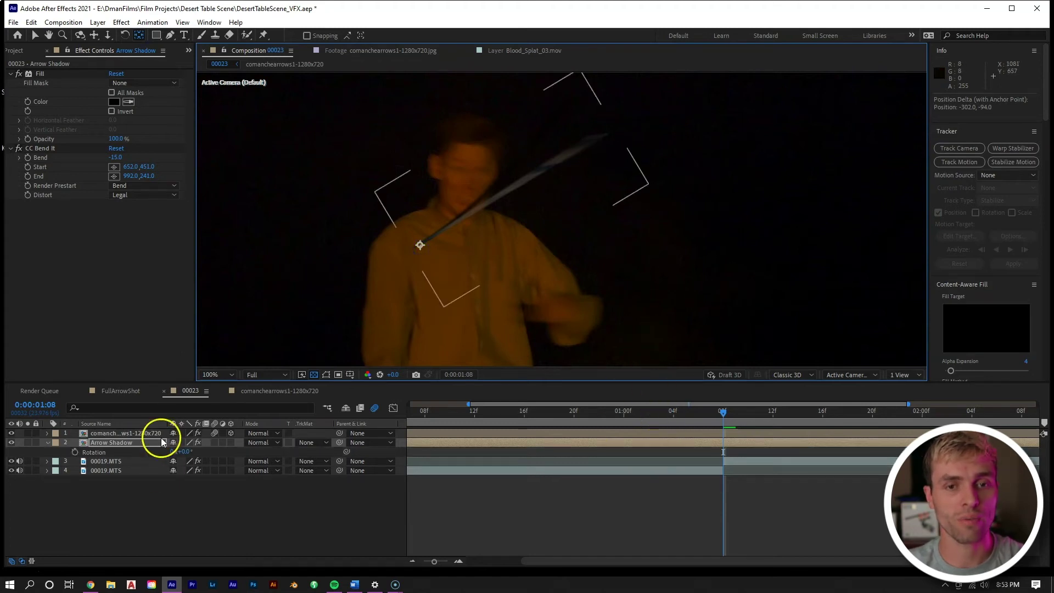
left_click(183, 452)
left_click_drag(184, 452, 175, 452)
left_click(35, 34)
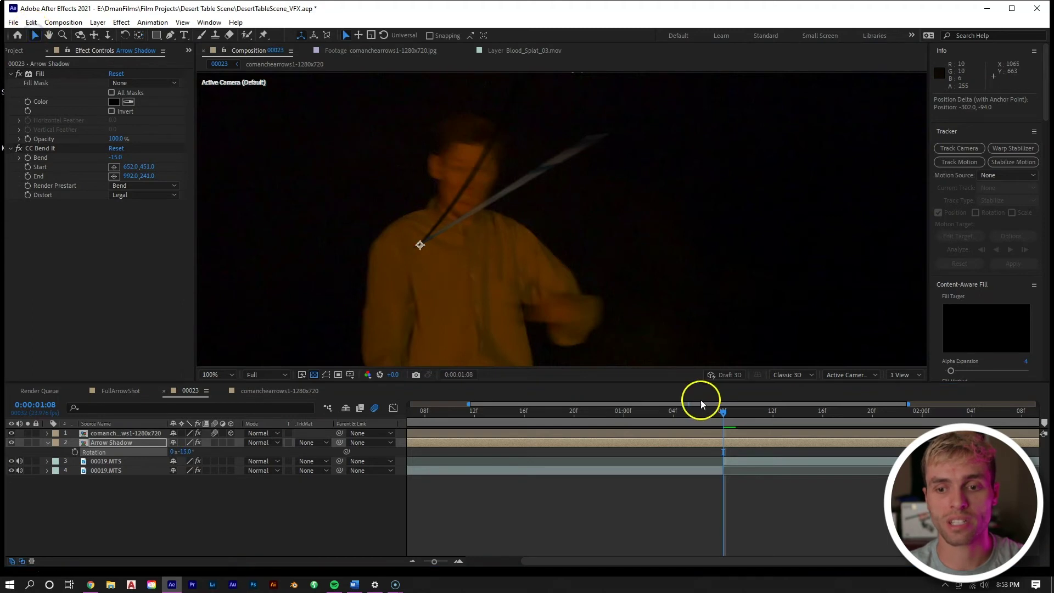
Add a Gaussian Blur to Arrow Shadow with Blurriness 22.9.
right_click(712, 452)
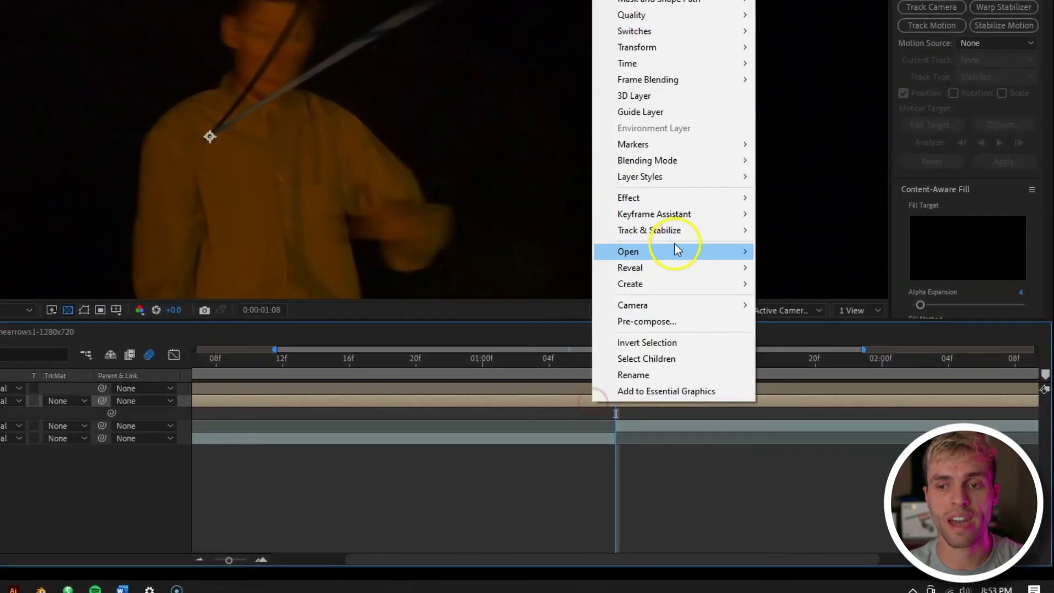
mouse_move(768, 292)
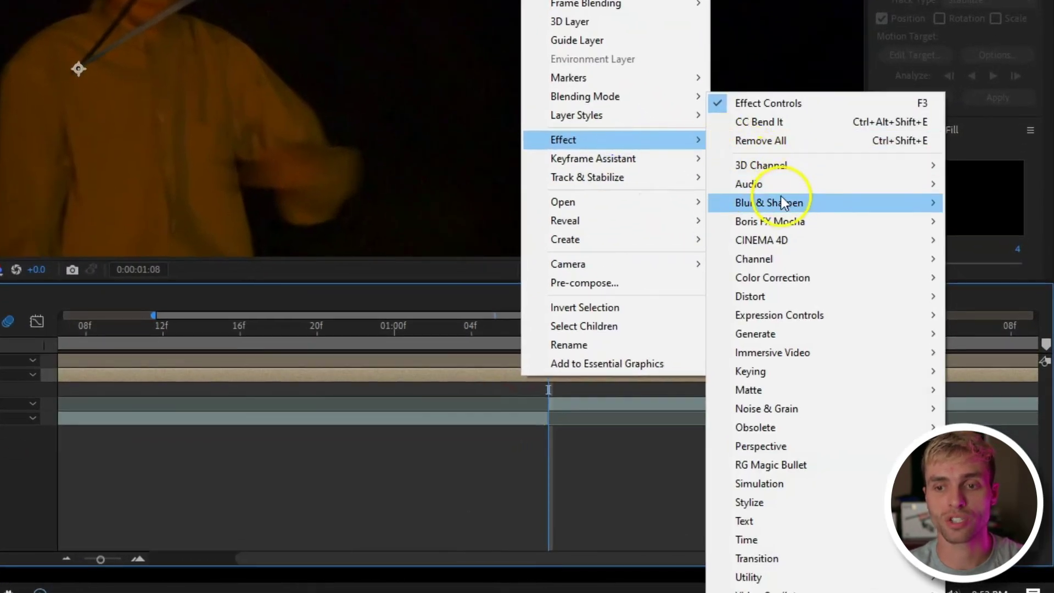
mouse_move(788, 212)
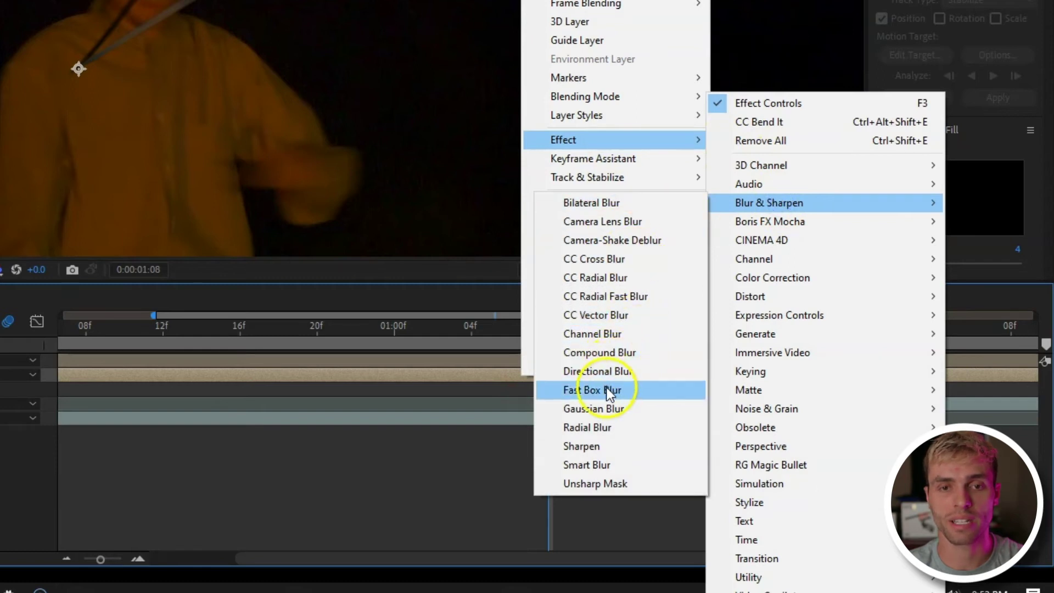
left_click(603, 408)
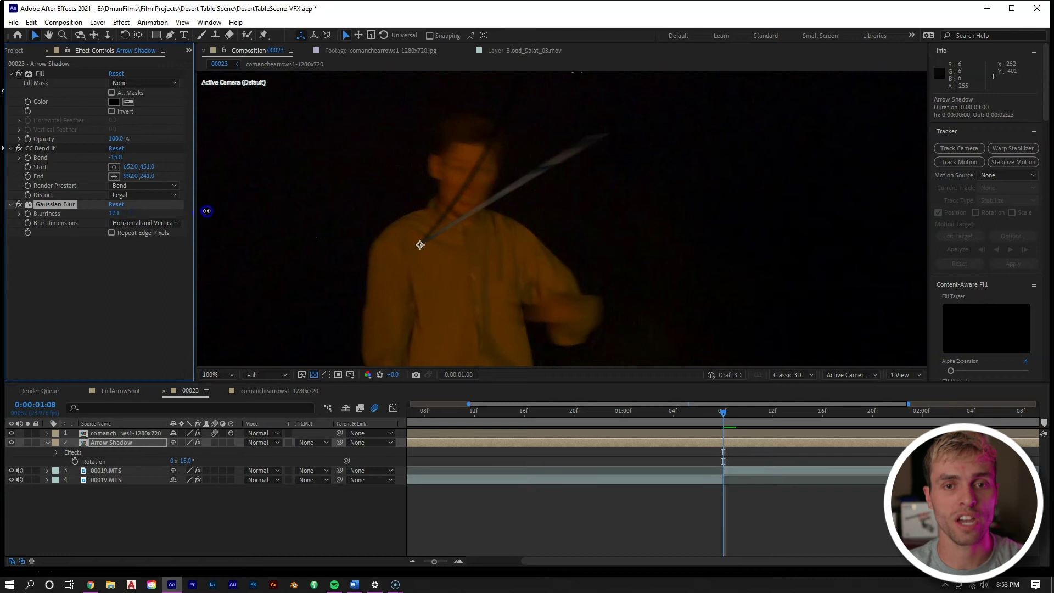
left_click_drag(210, 211, 225, 210)
left_click(490, 491)
left_click(584, 441)
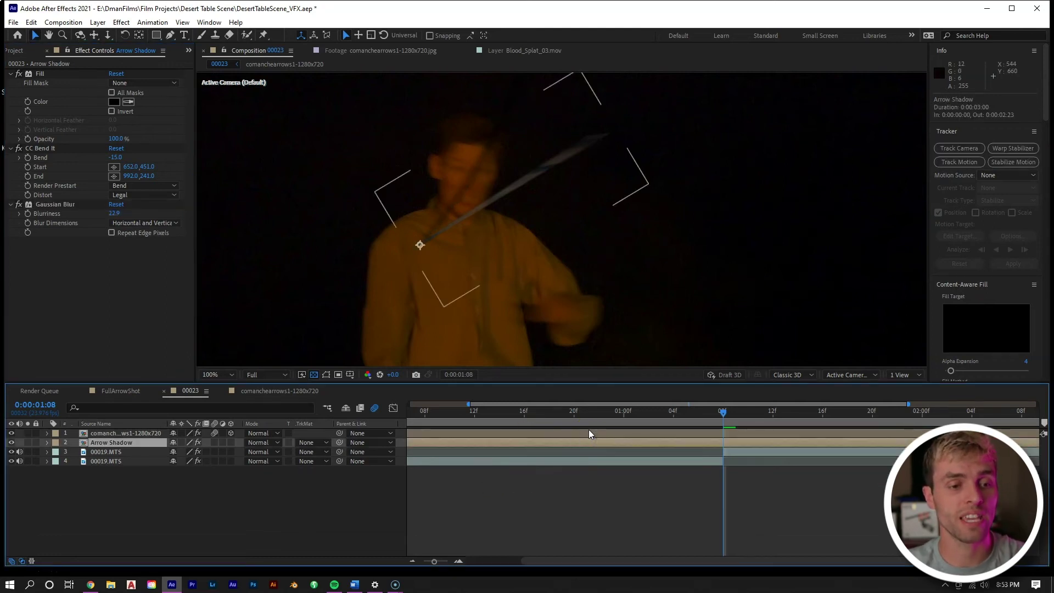
Bring up the Arrow Shadow layer's Opacity value for editing.
key("t")
left_click(539, 437)
left_click(182, 453)
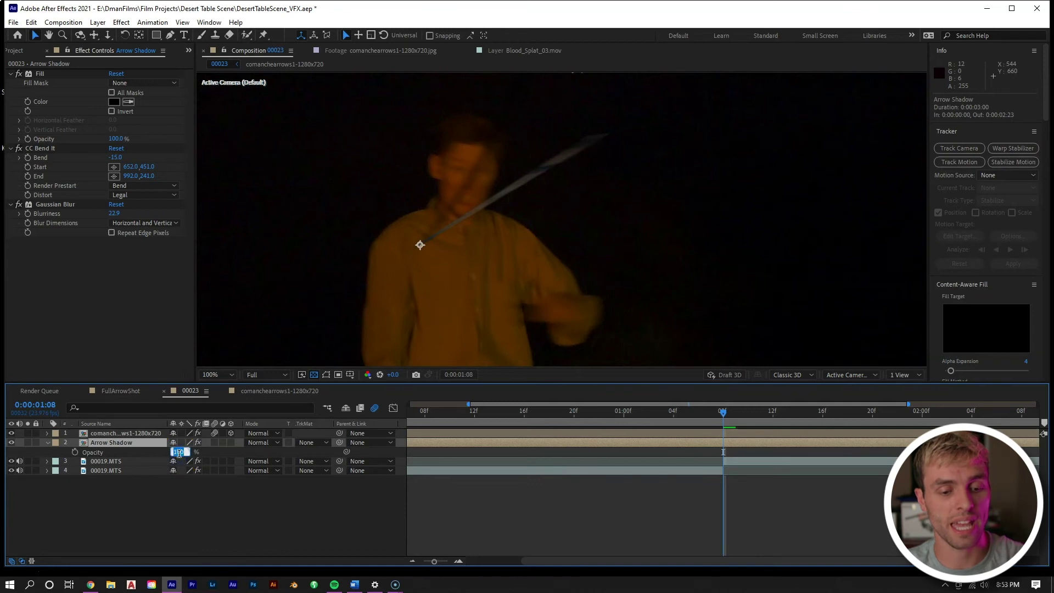
Set the Arrow Shadow opacity to 85%.
type("85")
left_click(494, 508)
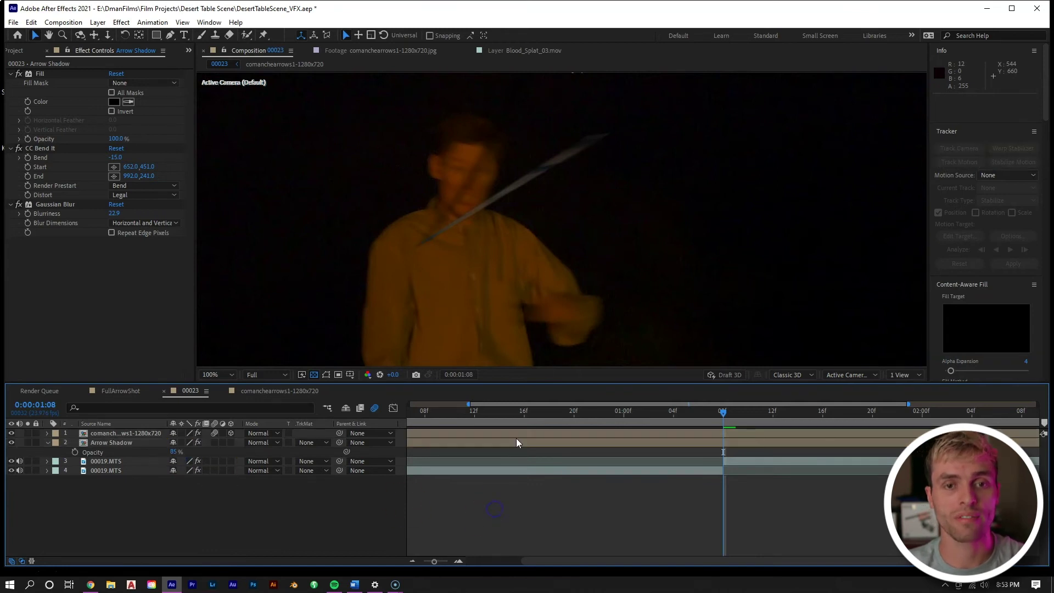
left_click(482, 254)
scroll(439, 259, "down", 2)
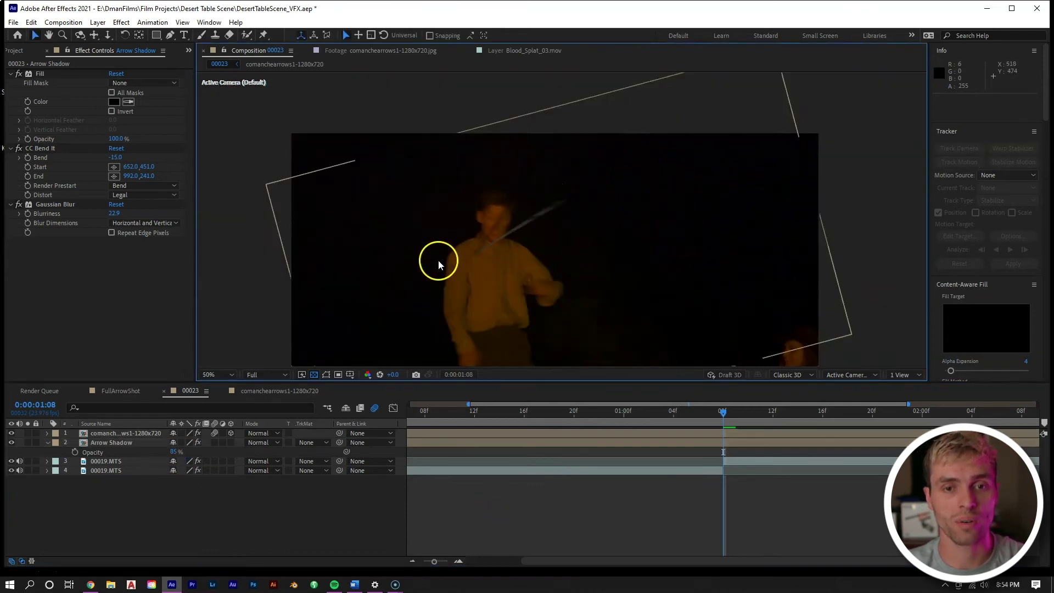
scroll(413, 270, "up", 2)
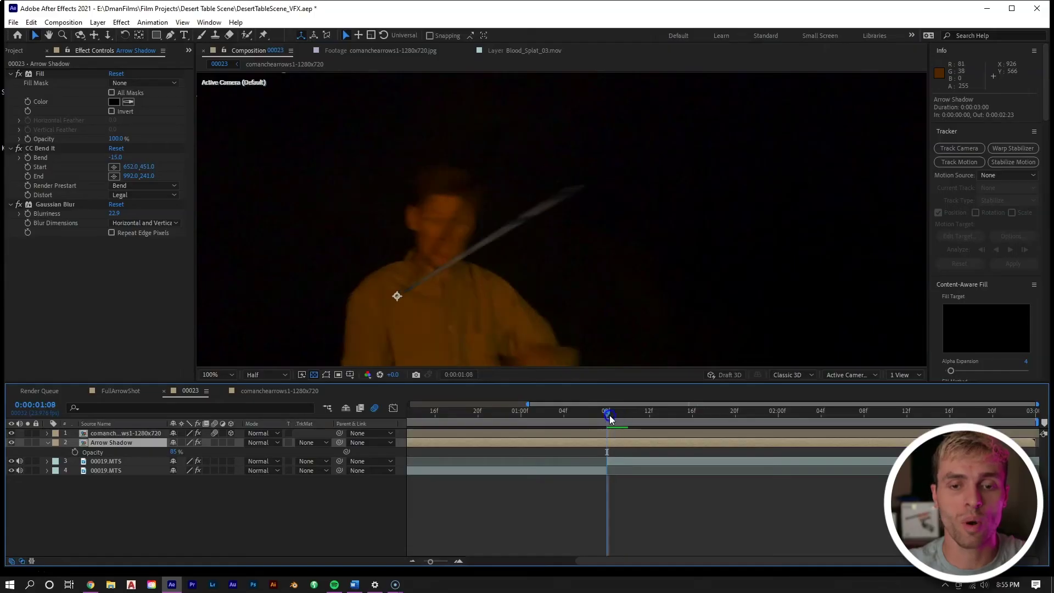
Draw a curved Pen mask on Arrow Shadow around the actor's head, chest and shoulder.
left_click(623, 446)
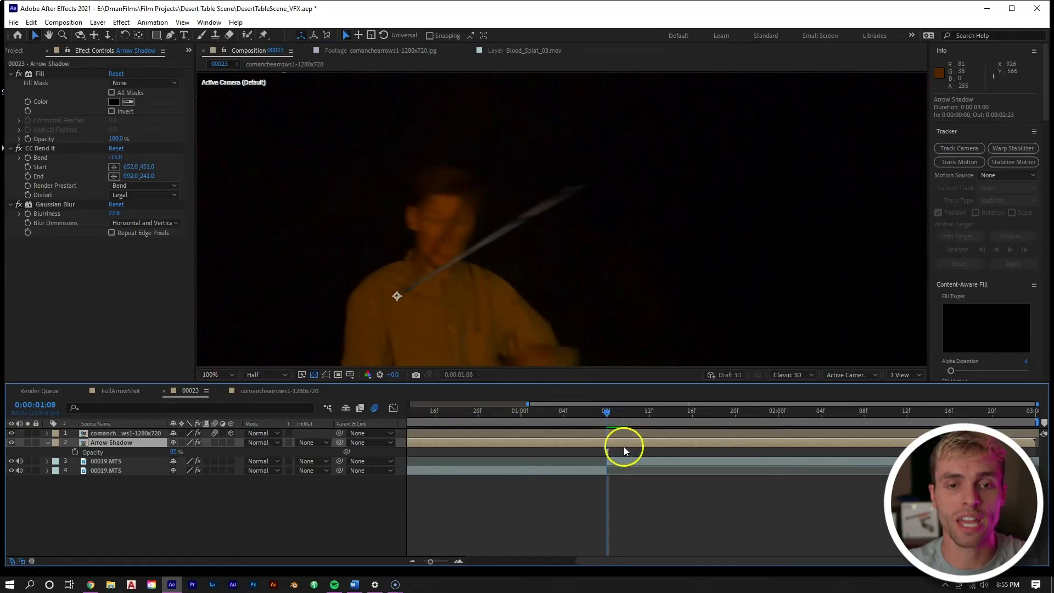
left_click(170, 34)
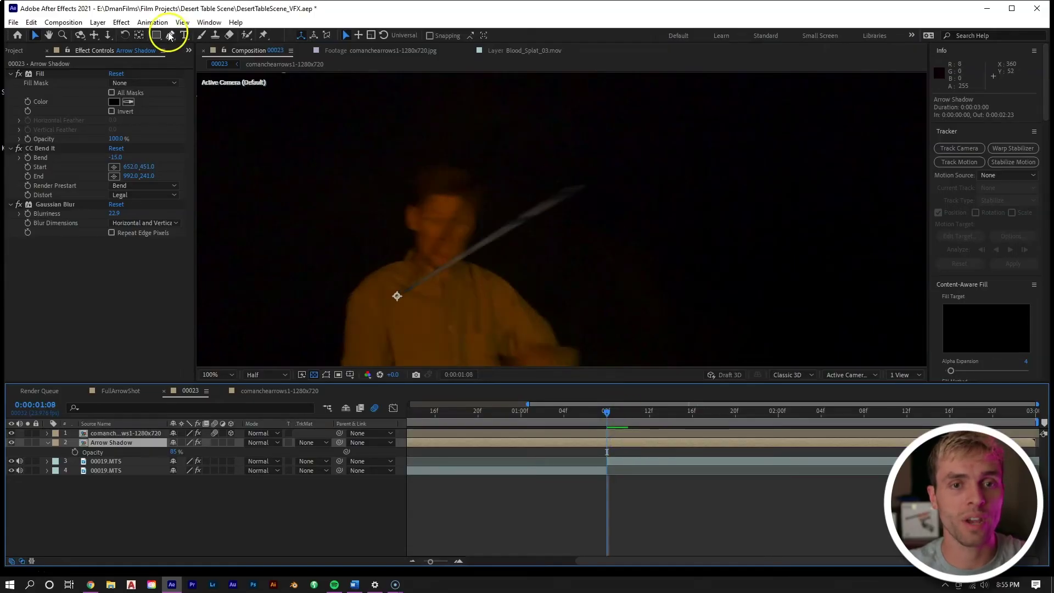
mouse_move(420, 169)
left_mouse_down()
mouse_move(438, 161)
mouse_move(484, 185)
mouse_move(498, 146)
left_mouse_up()
left_click_drag(479, 237, 447, 255)
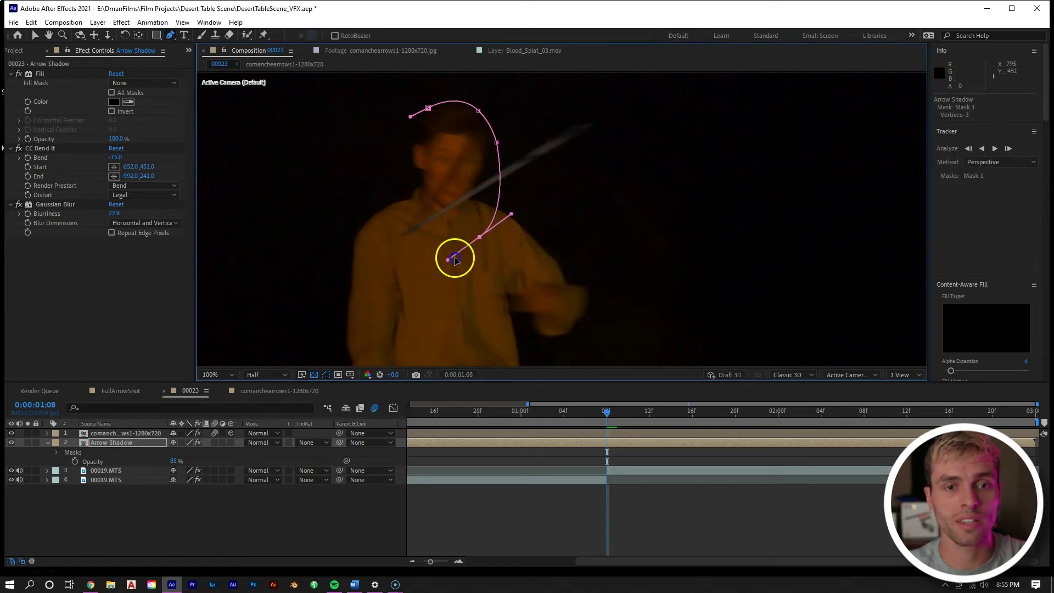
left_click_drag(356, 271, 356, 244)
left_click_drag(372, 186, 393, 158)
left_click(428, 108)
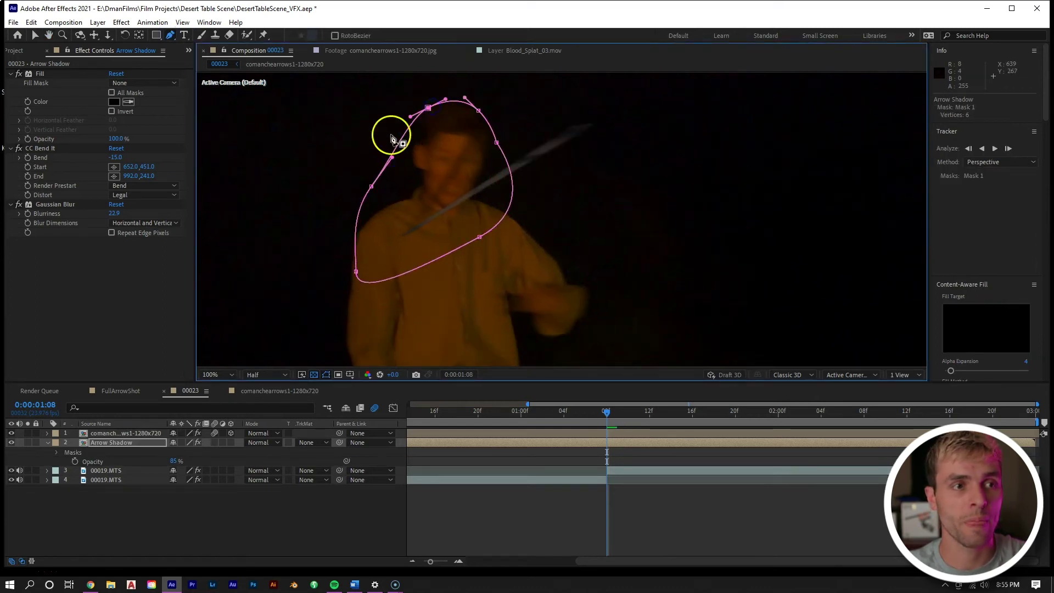
left_click(29, 39)
Give the shadow mask a 10-pixel Mask Feather.
key("f")
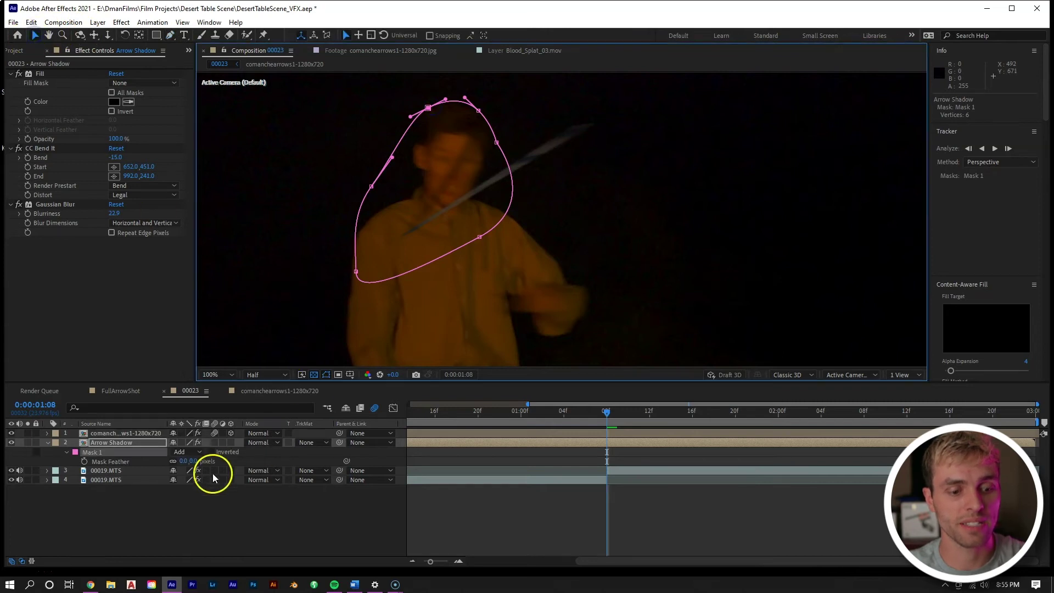
left_click(198, 461)
type("10")
left_click(446, 499)
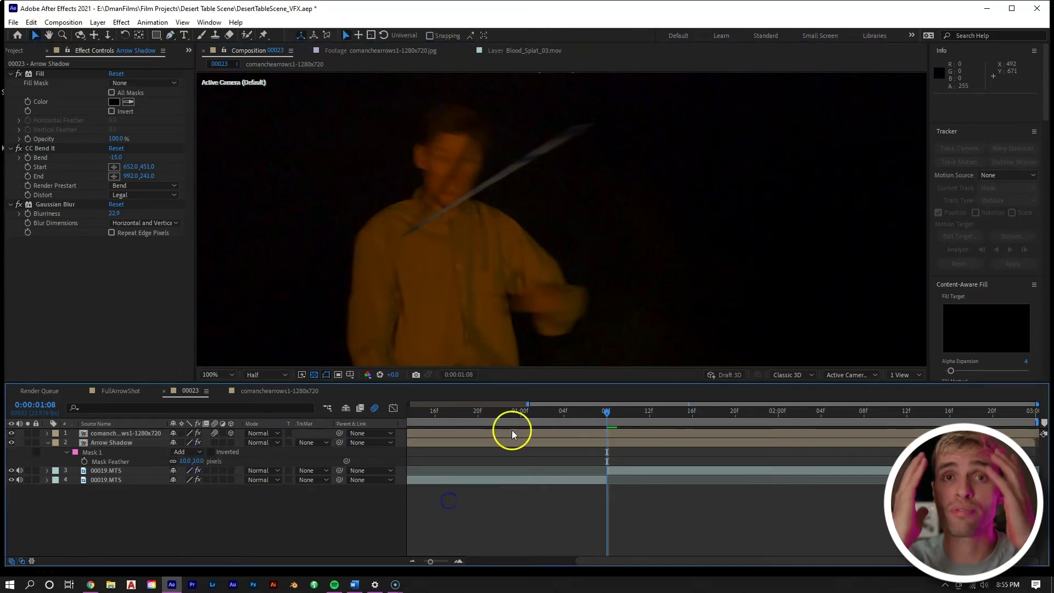
Track Mask 1 forward from 1:08 so it follows the actor's head.
left_click(598, 443)
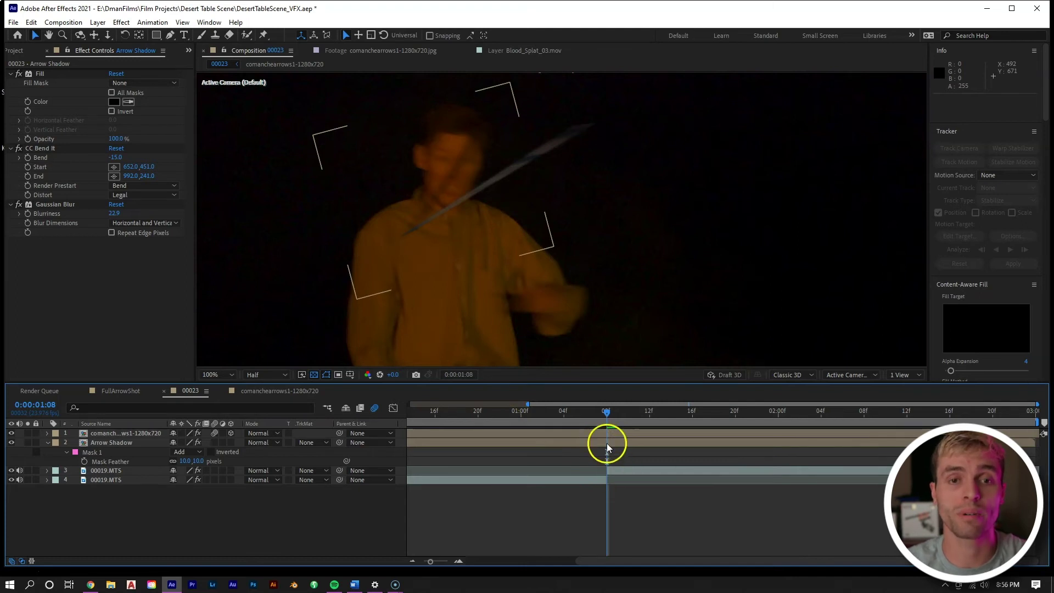
left_click(603, 442)
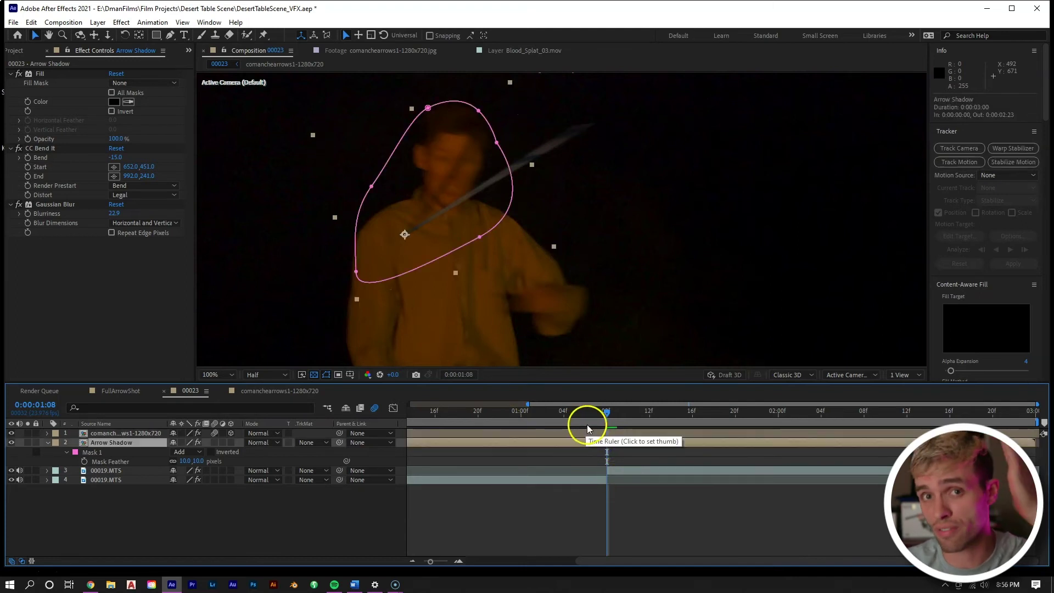
key("m")
left_click(86, 461)
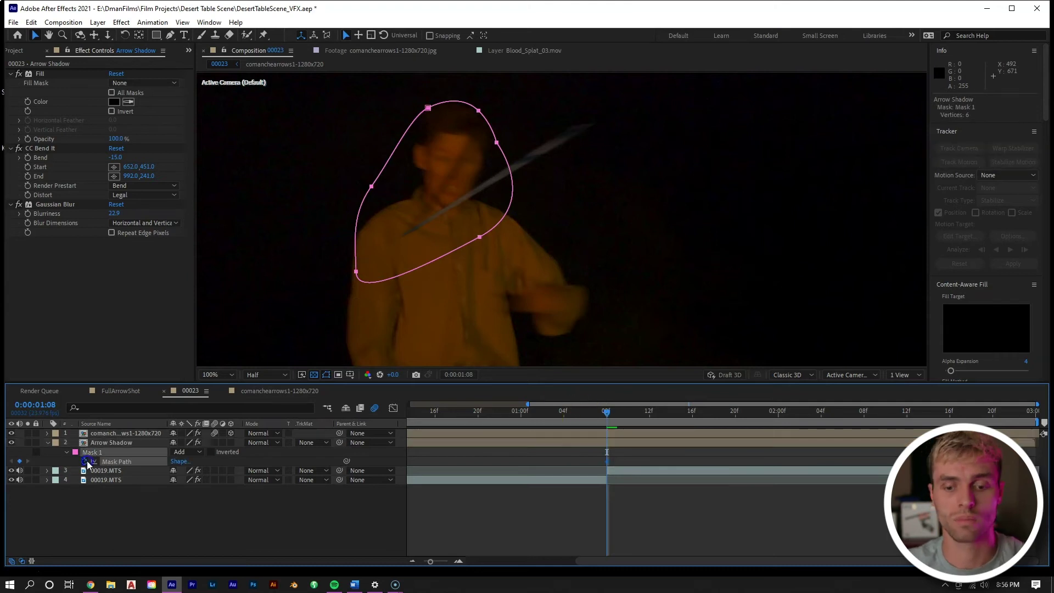
key("ctrl+alt+t")
scroll(424, 228, "down", 2)
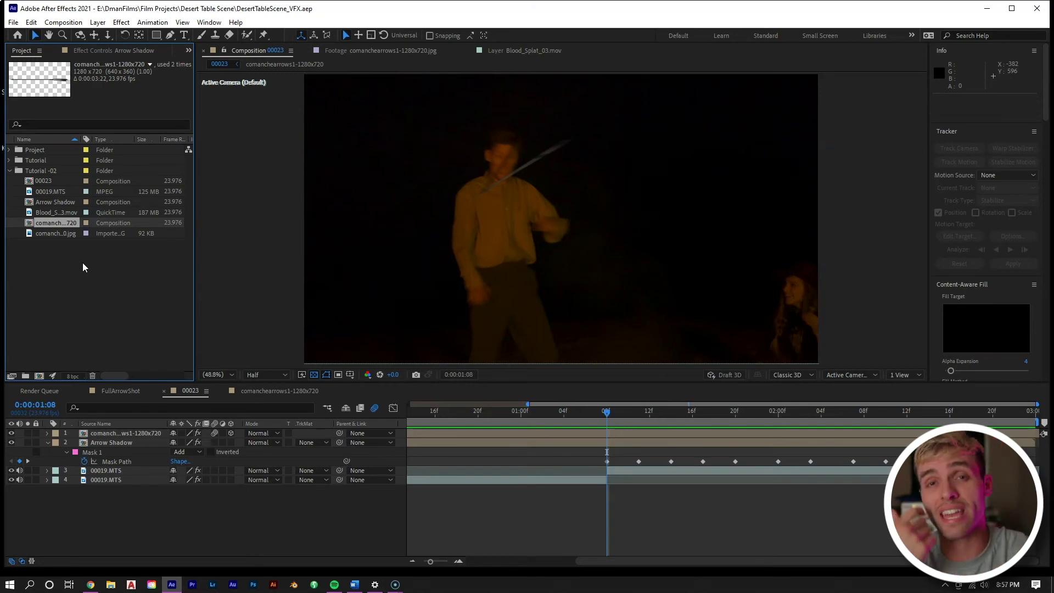
Preview Blood_Splat_03.mov, then drop it into composition 00023 over the actor's chest.
double_click(55, 212)
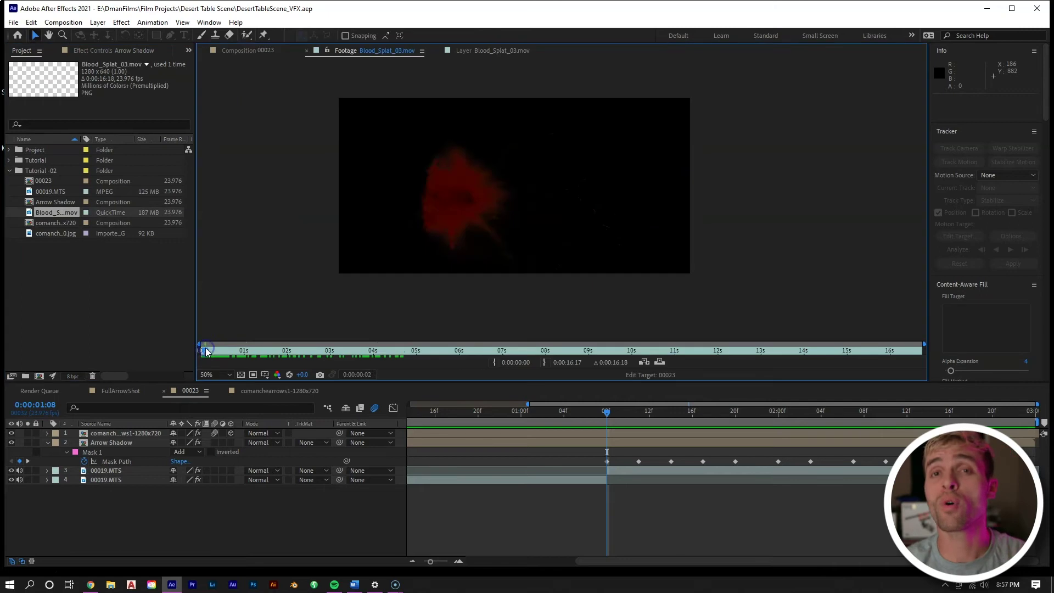
left_click_drag(198, 346, 233, 350)
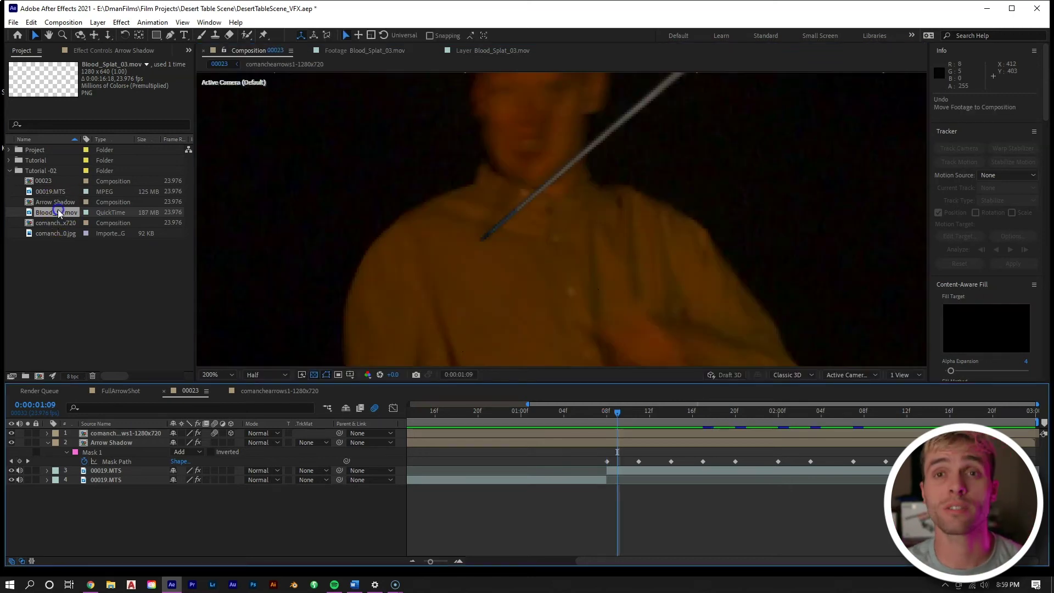
left_click_drag(51, 207, 486, 215)
left_click_drag(365, 224, 487, 212)
Scale the blood splat down to 5% and place it on the arrow tip.
key("s")
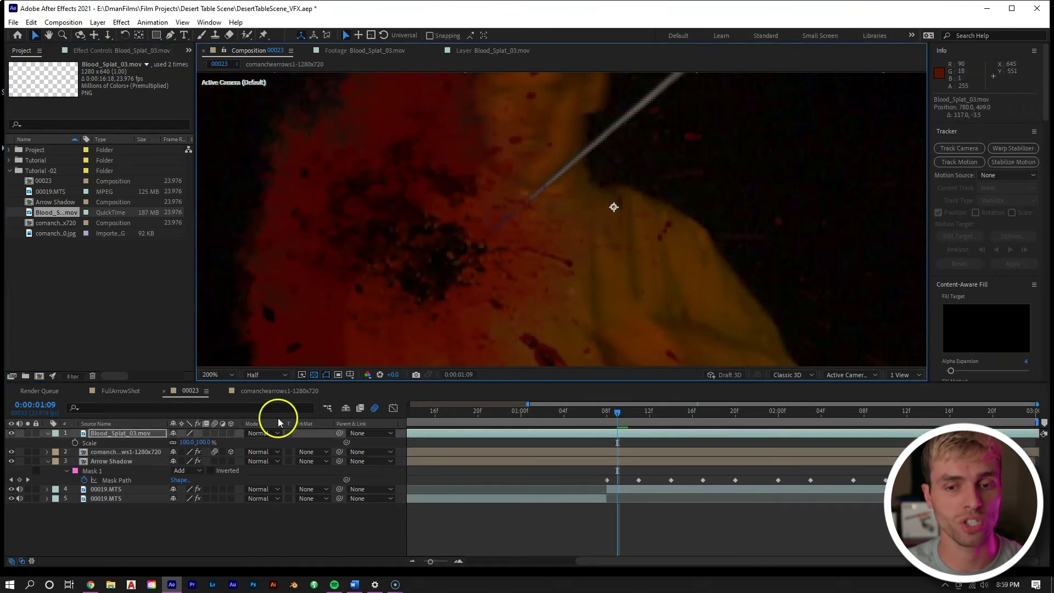
left_click_drag(212, 445, 161, 448)
scroll(550, 230, "up", 2)
left_click_drag(642, 191, 125, 479)
Freeze the blood splat on a single frame, Time Remap held at 0:00:01:13.
key("ctrl+z")
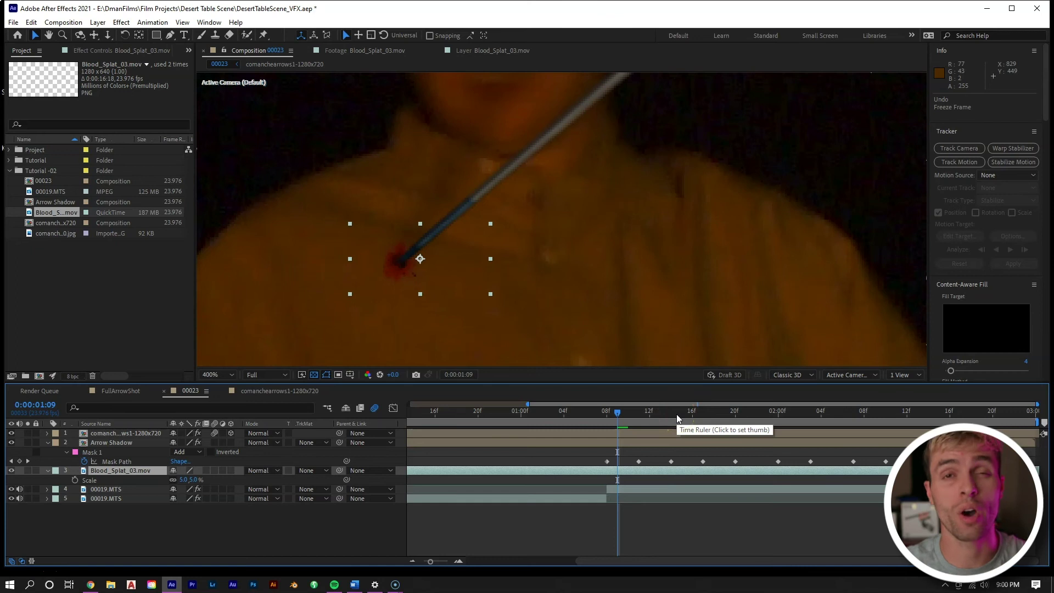
left_click(671, 439)
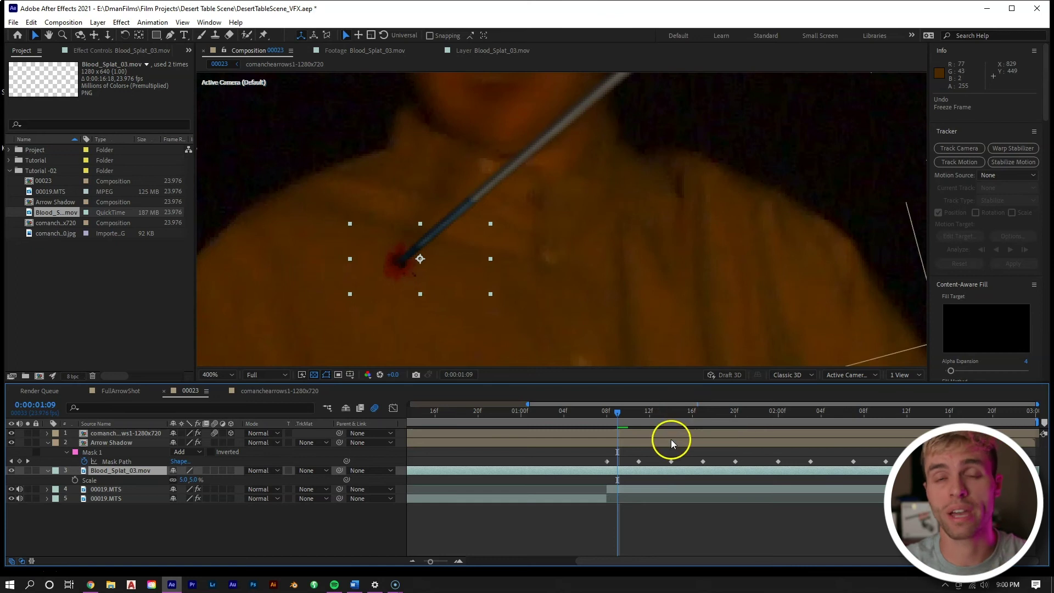
right_click(608, 476)
mouse_move(678, 225)
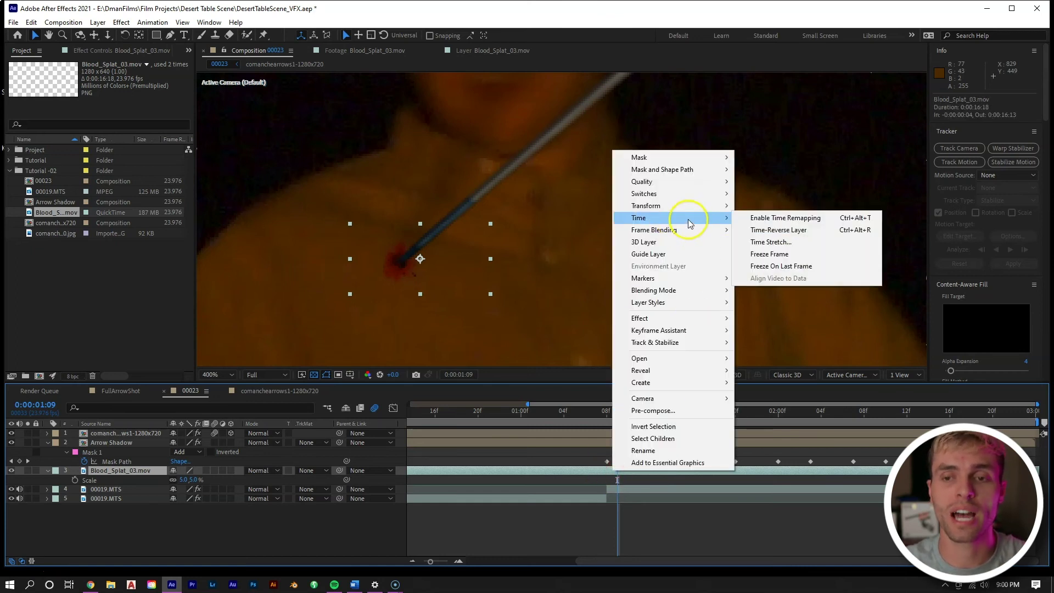
left_click(763, 254)
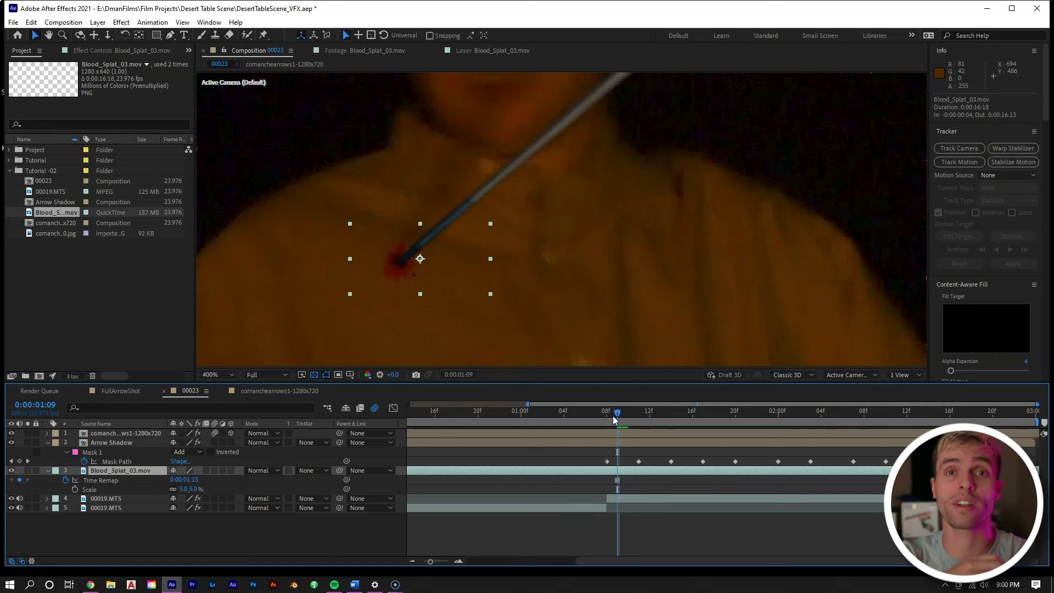
Keyframe the splat's Position so it follows the arrow tip.
key("p")
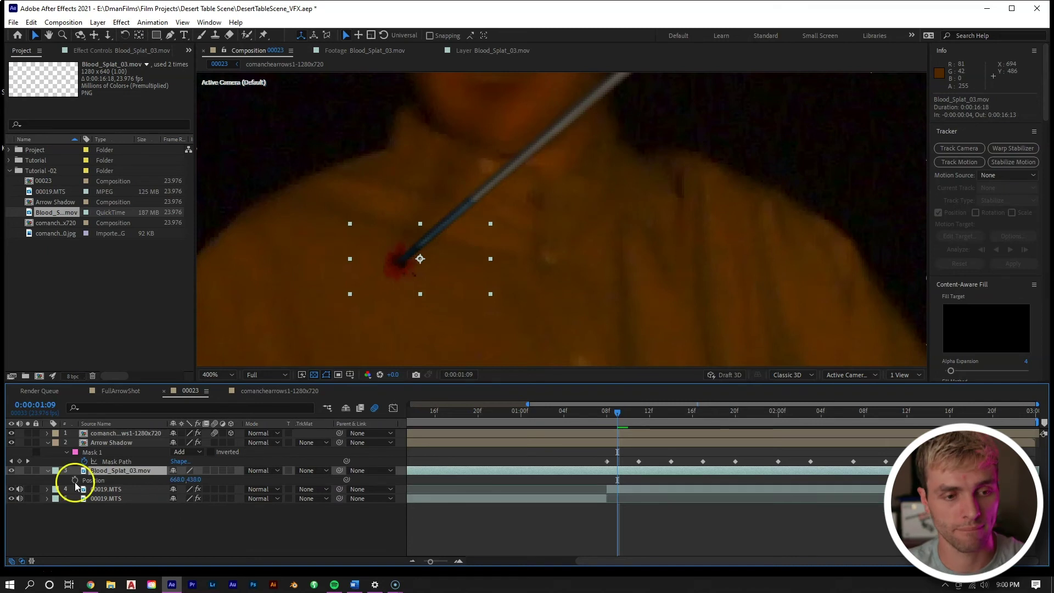
mouse_move(454, 238)
left_mouse_down()
mouse_move(415, 311)
mouse_move(374, 316)
left_mouse_up()
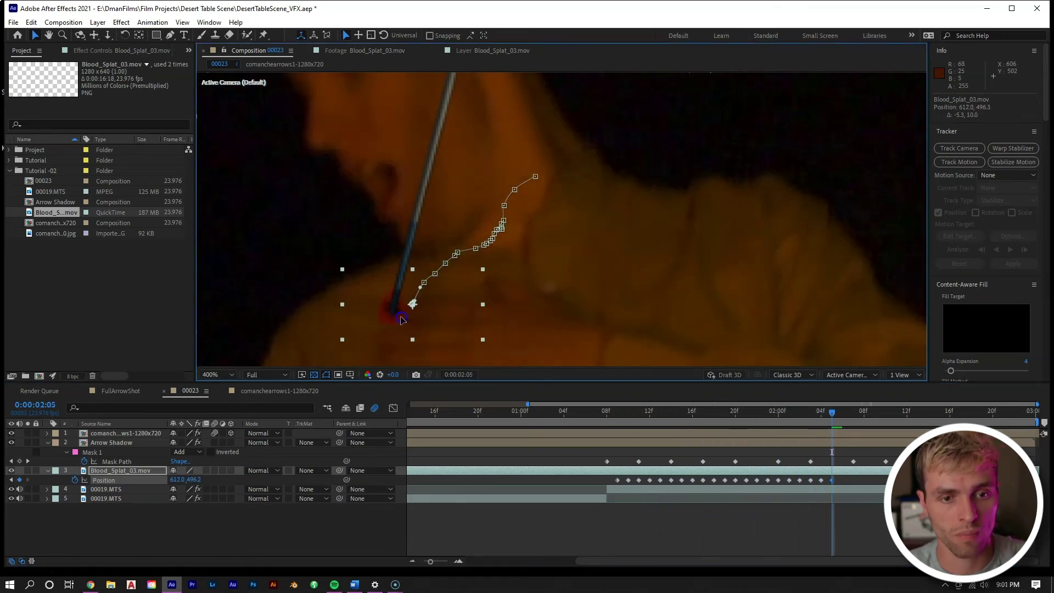
left_click(585, 294)
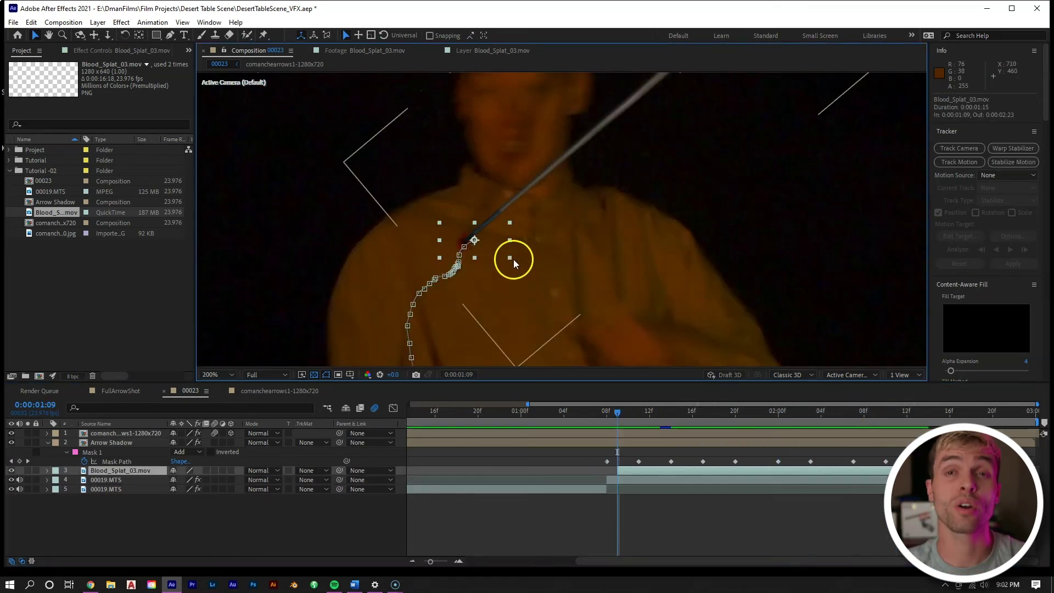
scroll(472, 266, "up", 2)
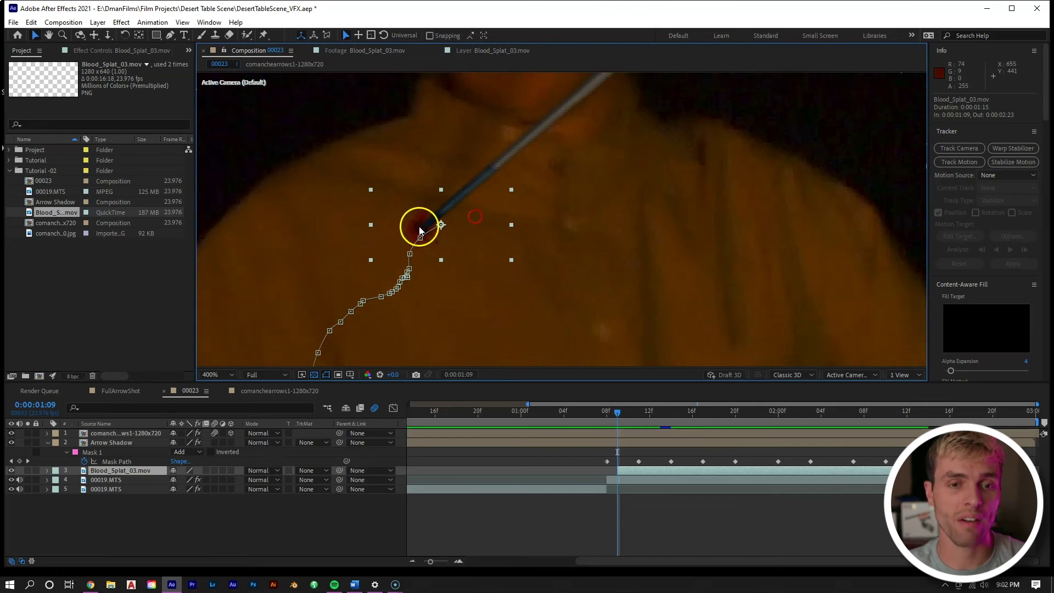
Fade the splat in with Opacity keyframes, 0% at 1:09 rising to 100% at 2:03.
key("t")
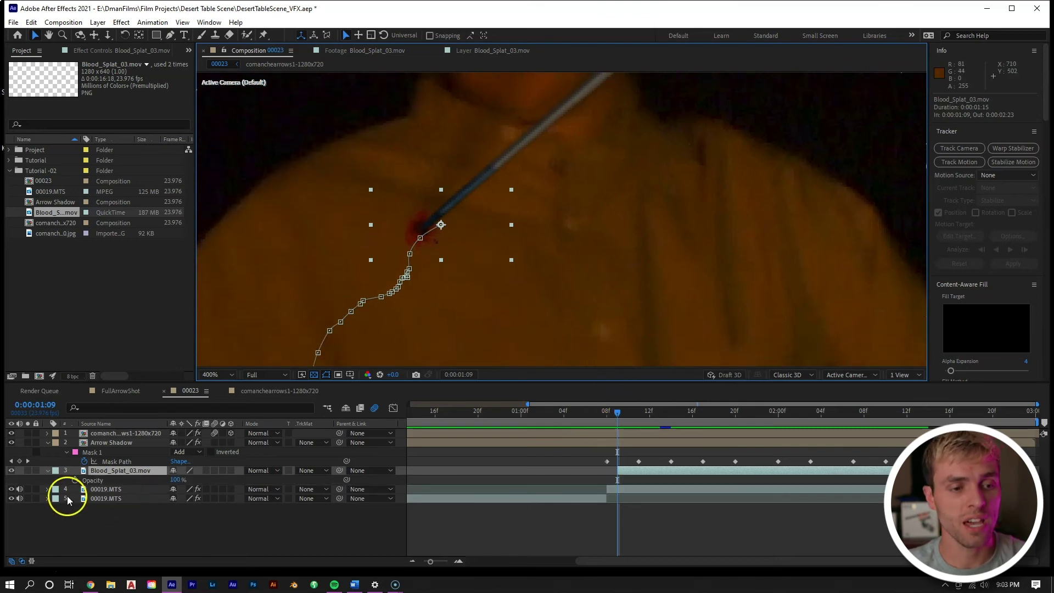
left_click(75, 481)
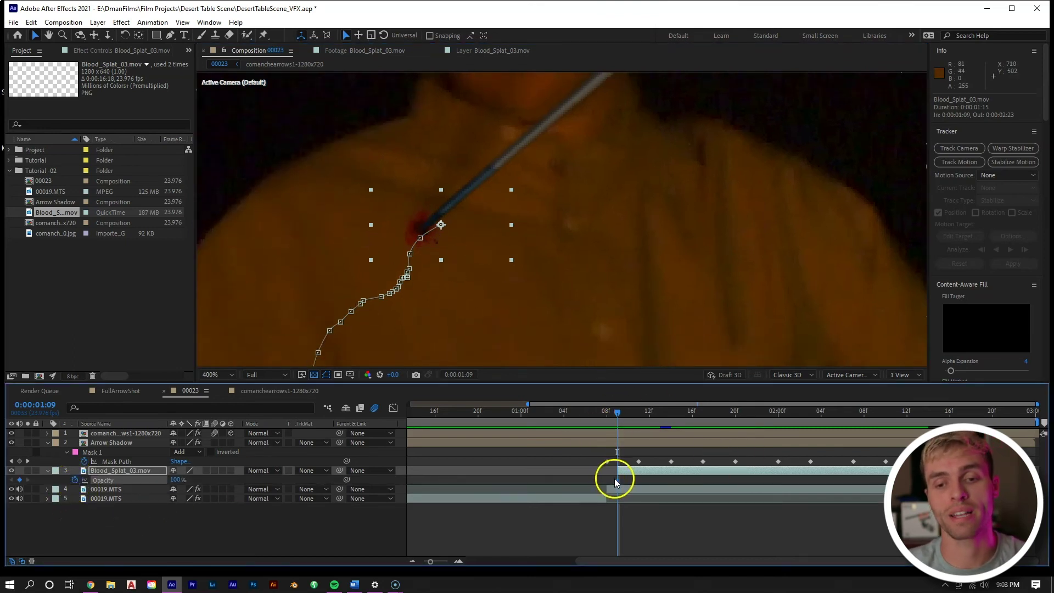
left_click_drag(615, 480, 693, 480)
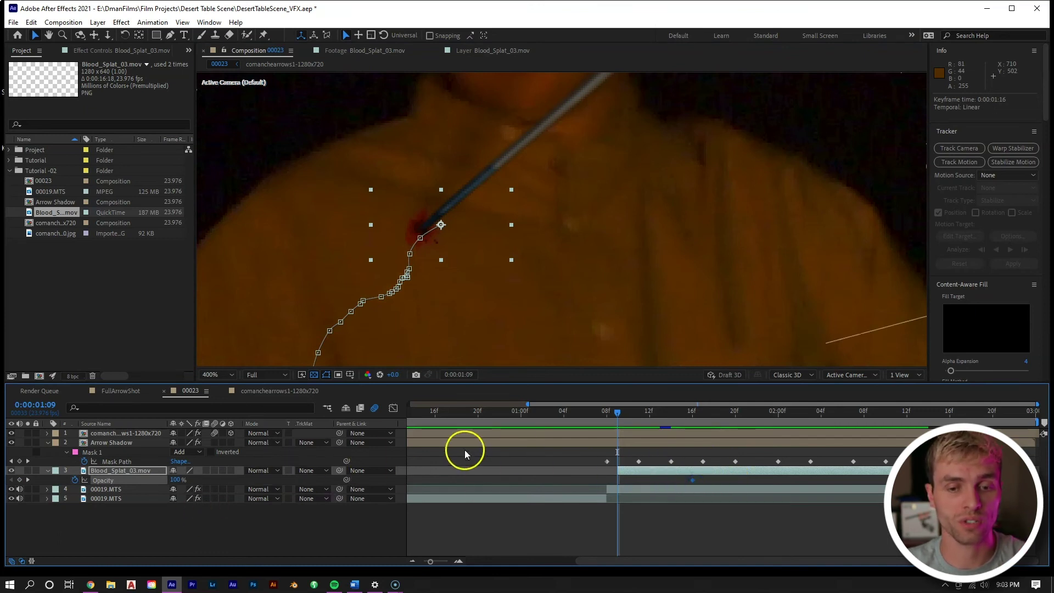
left_click_drag(181, 481, 156, 482)
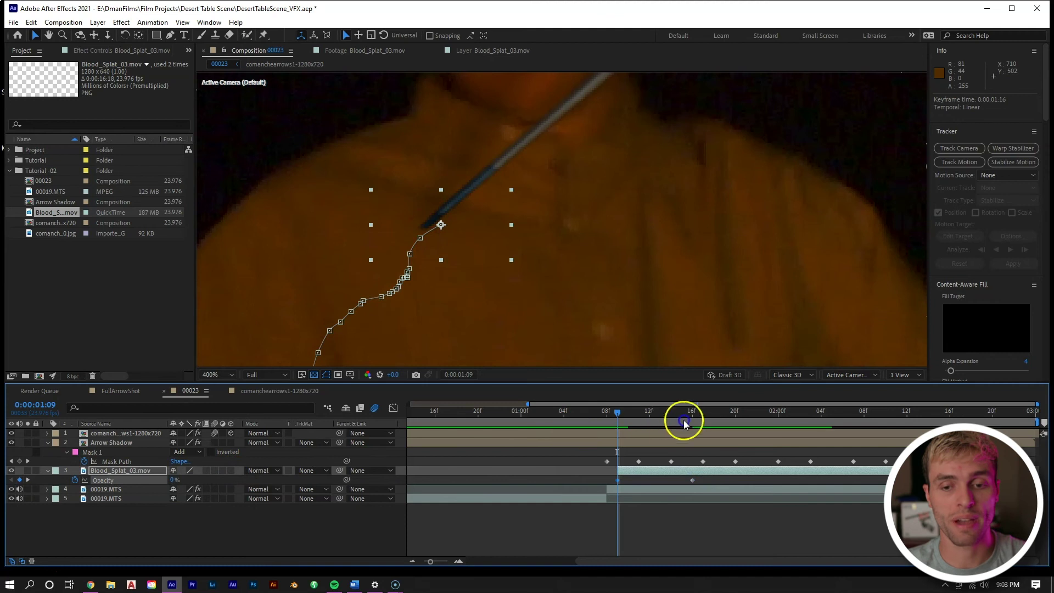
left_click_drag(694, 480, 810, 481)
left_click_drag(709, 415, 906, 422)
key("slash")
left_click(505, 278)
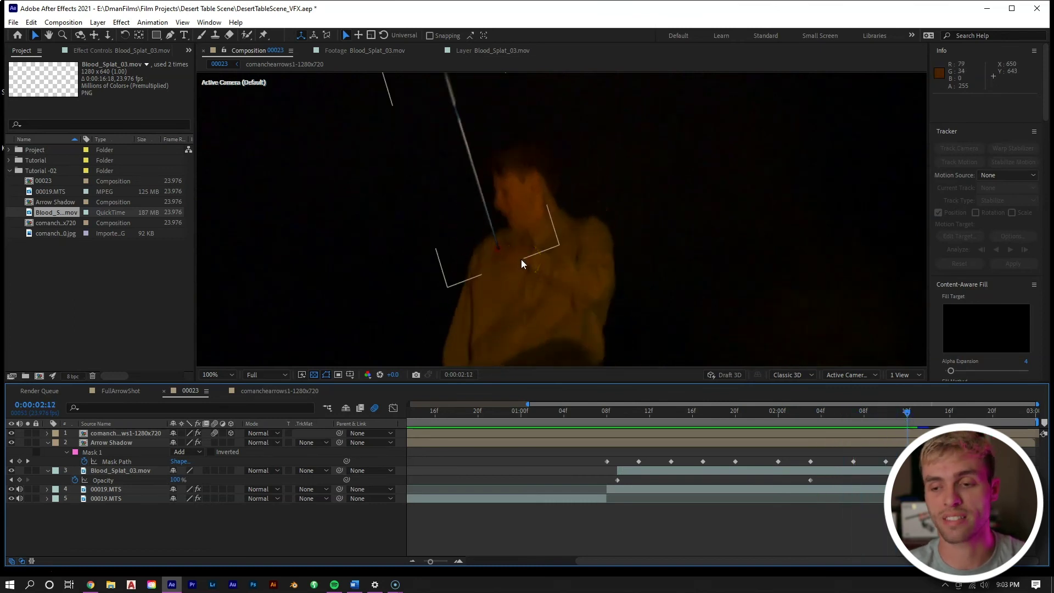
left_click(897, 471)
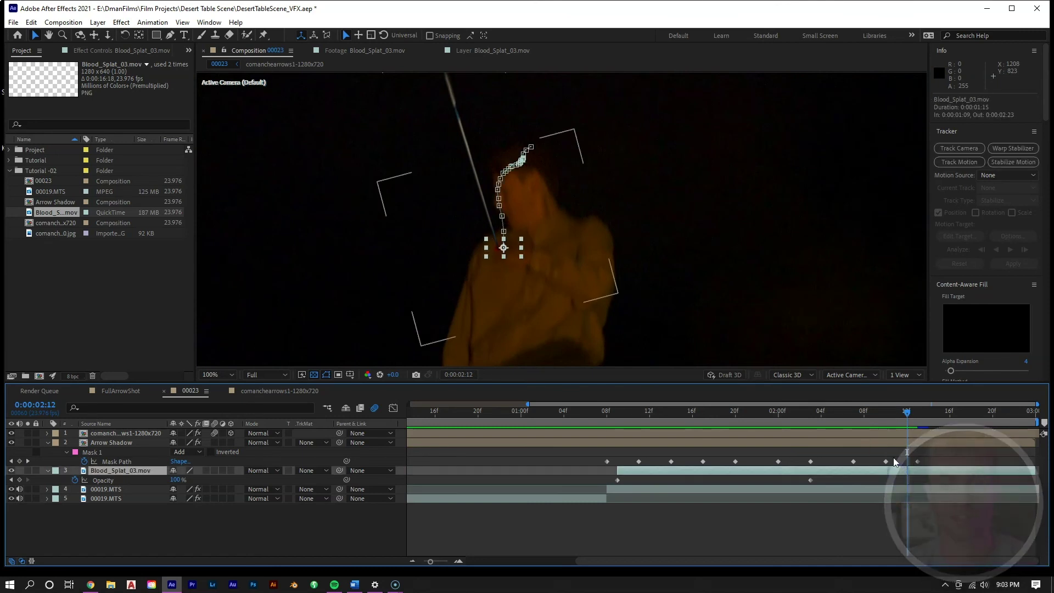
left_click(918, 462)
Enable motion blur on the blood splat layer and preview up to 2:02.
left_click(918, 472)
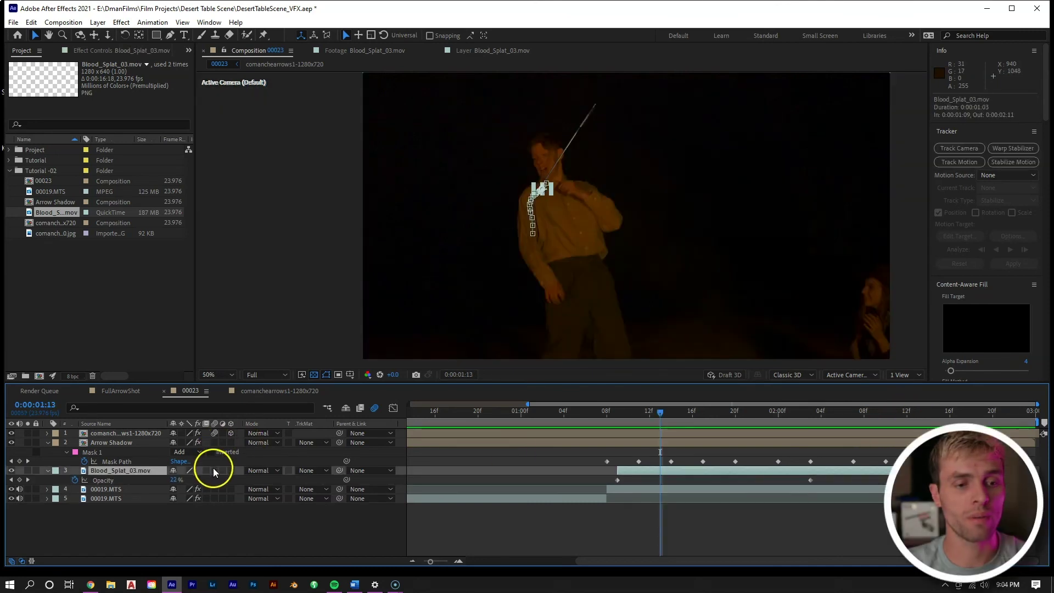
left_click(215, 471)
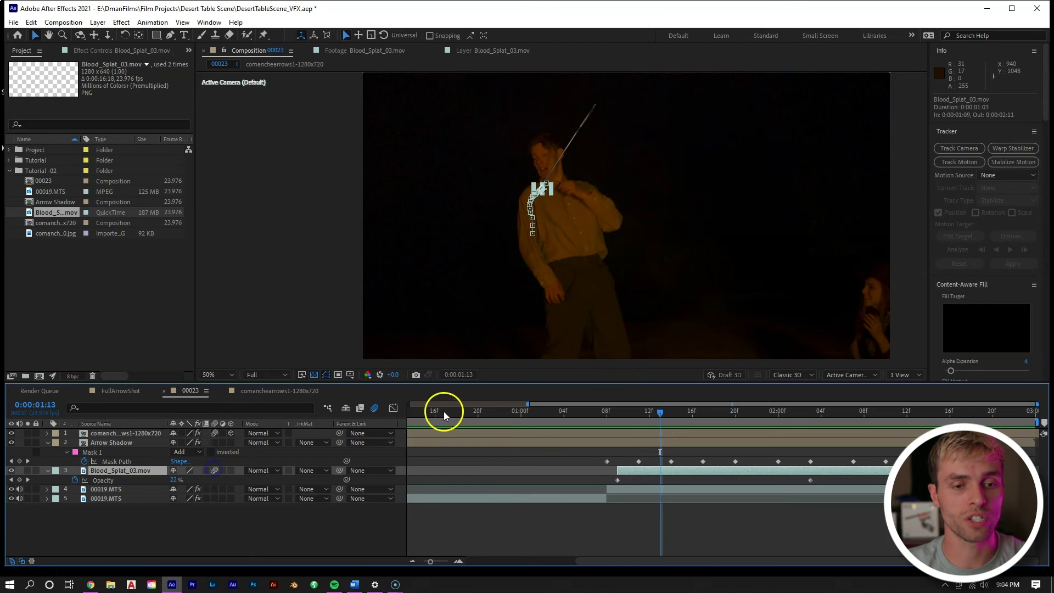
key("space")
left_click(706, 466)
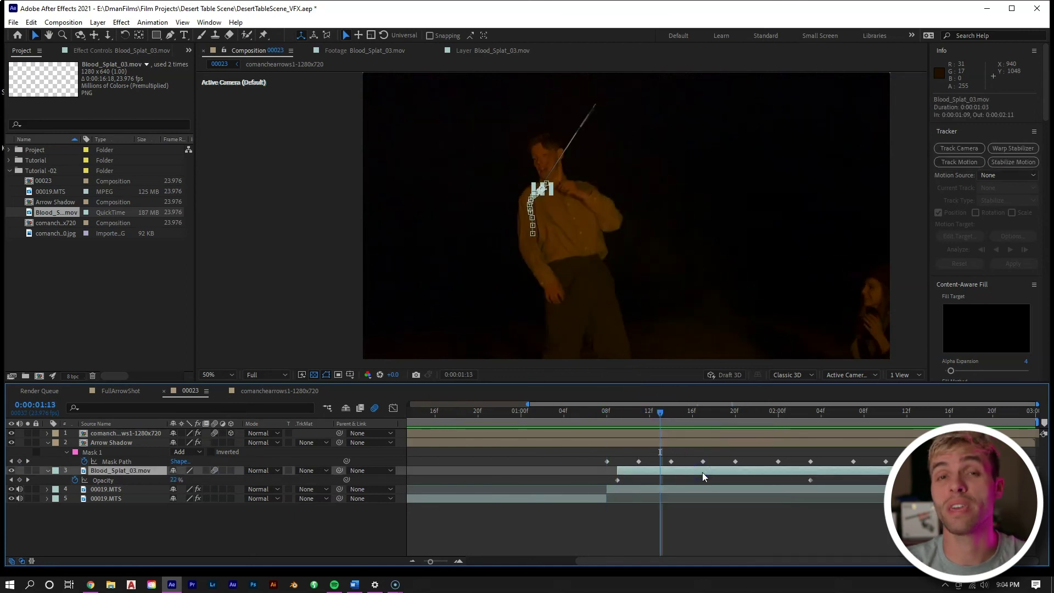
left_click_drag(750, 417, 800, 418)
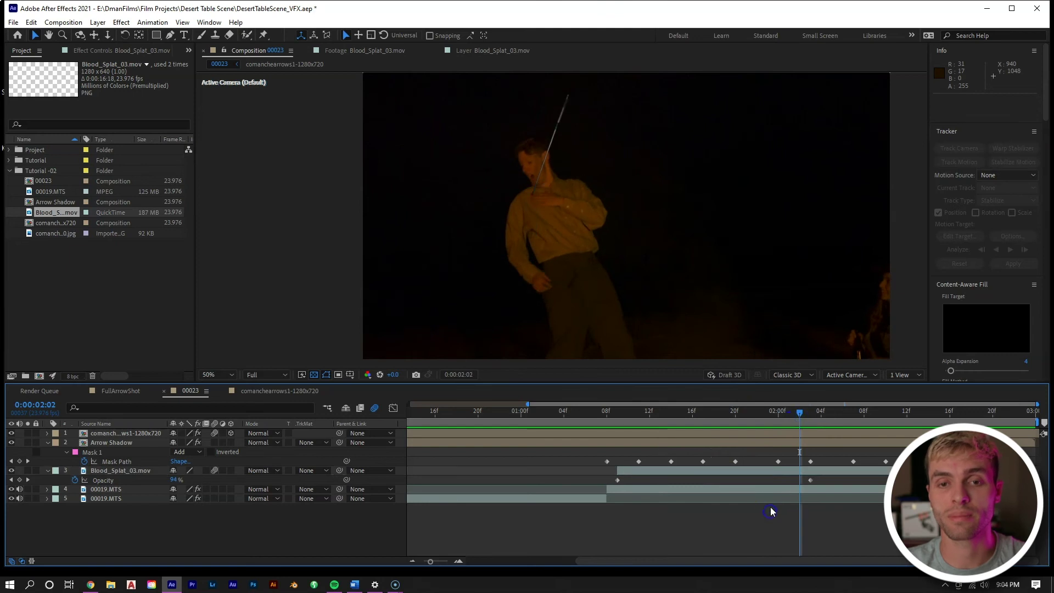
scroll(536, 195, "up", 2)
scroll(525, 194, "down", 2)
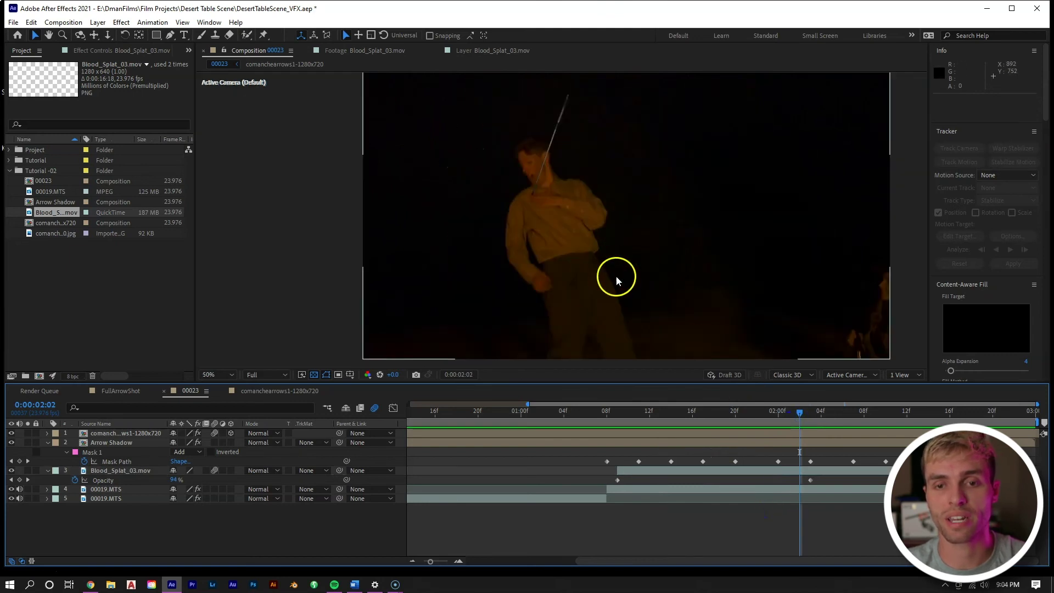
Add Lumetri Color to the blood splat and lower Saturation to 90.
right_click(753, 470)
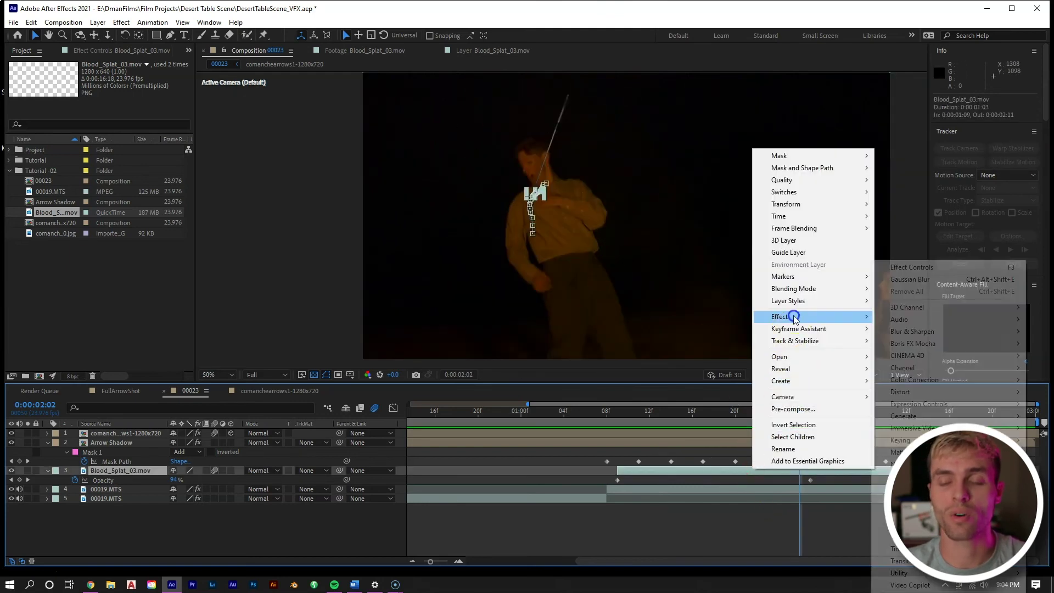
mouse_move(795, 316)
mouse_move(928, 380)
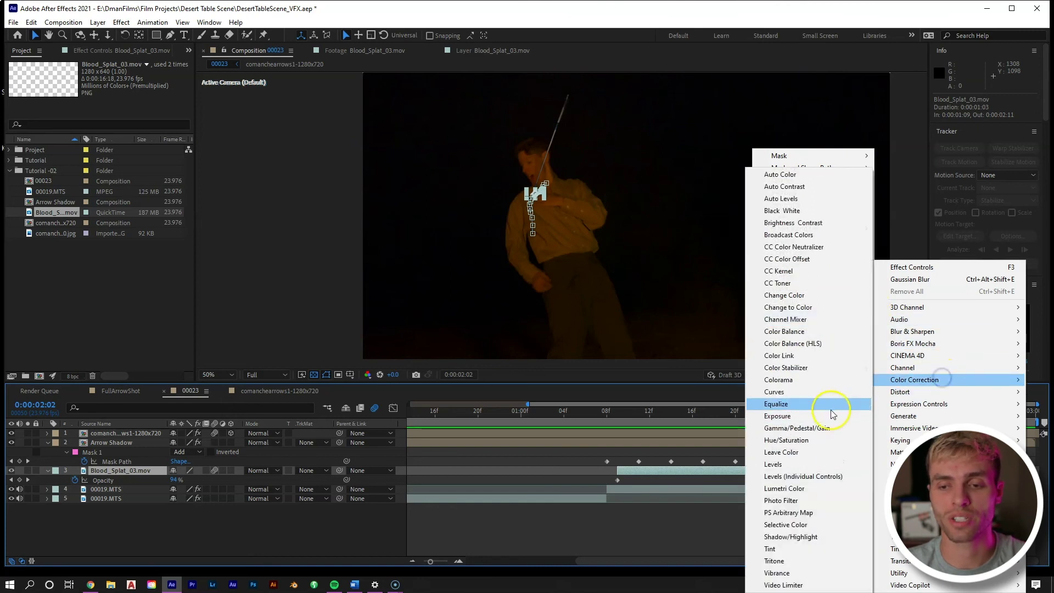
left_click(791, 488)
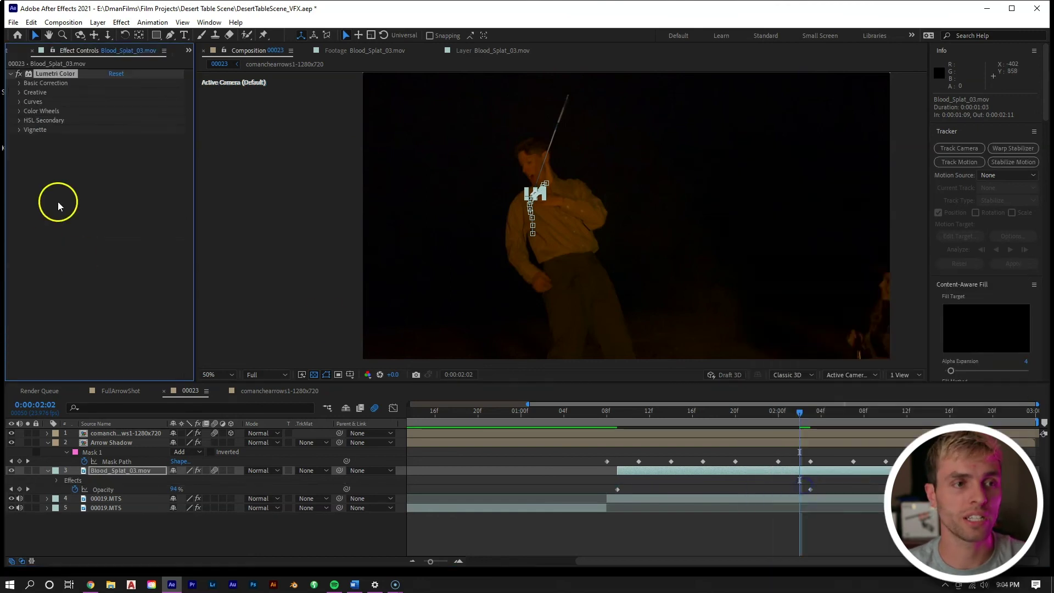
left_click(21, 83)
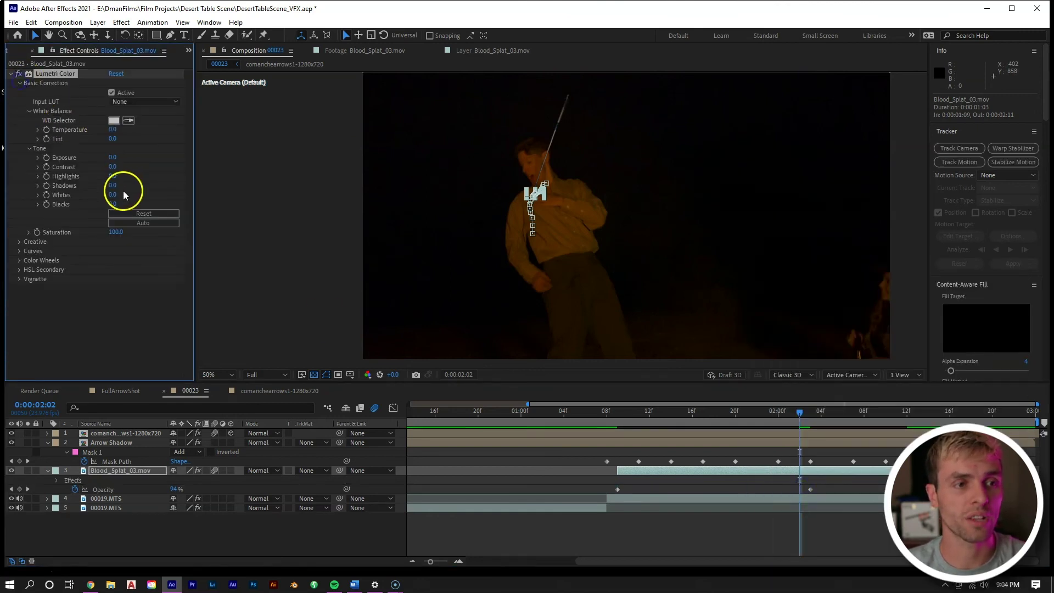
left_click(116, 234)
type("90")
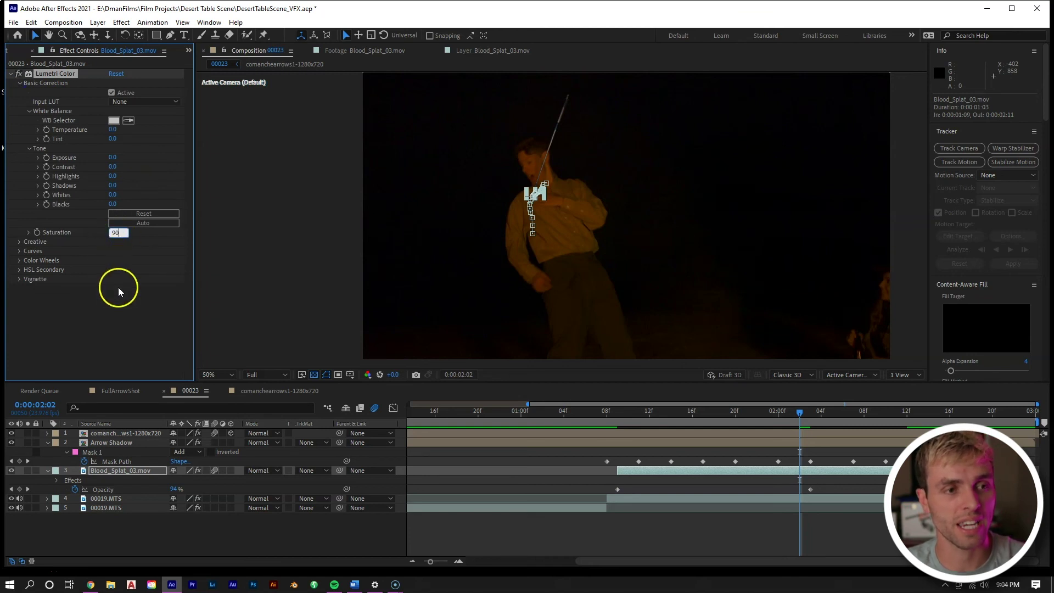
left_click(118, 287)
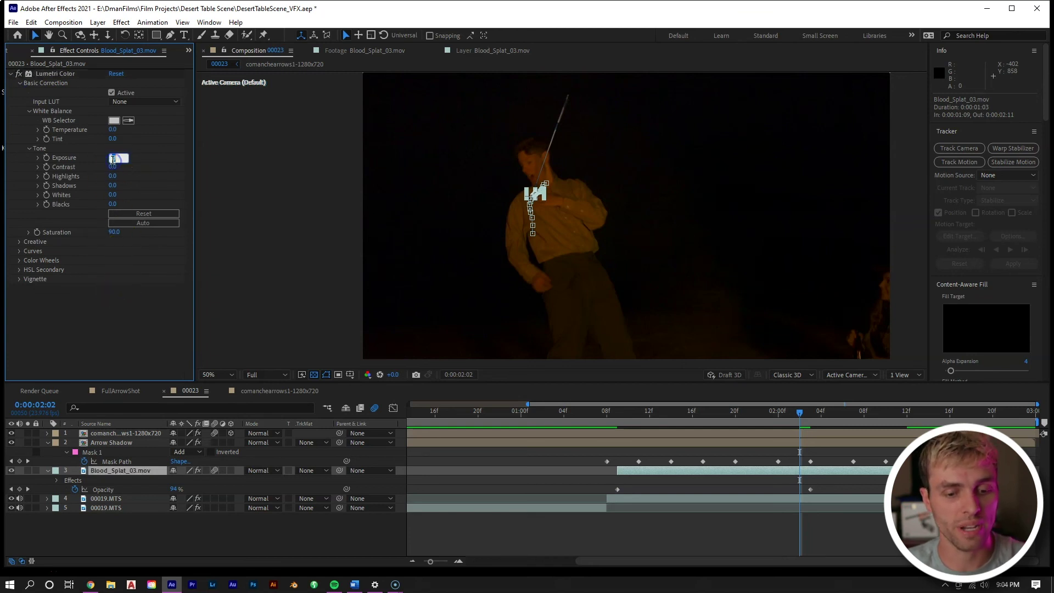